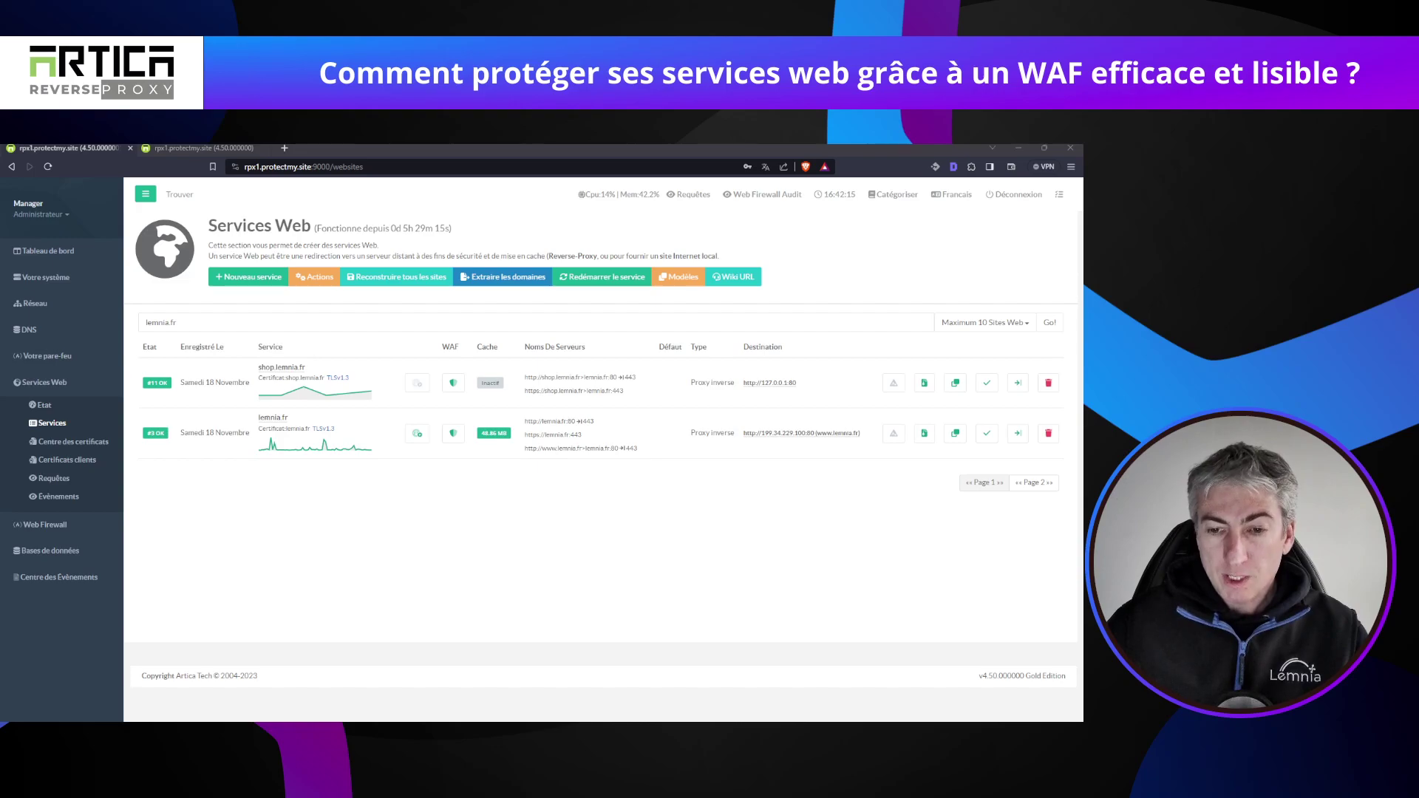
Check the lemnia.fr web service's destination in the services list and open its settings to view the server names.
{"action": "left_click_drag", "start_coordinate": [862, 433], "coordinate": [743, 437]}
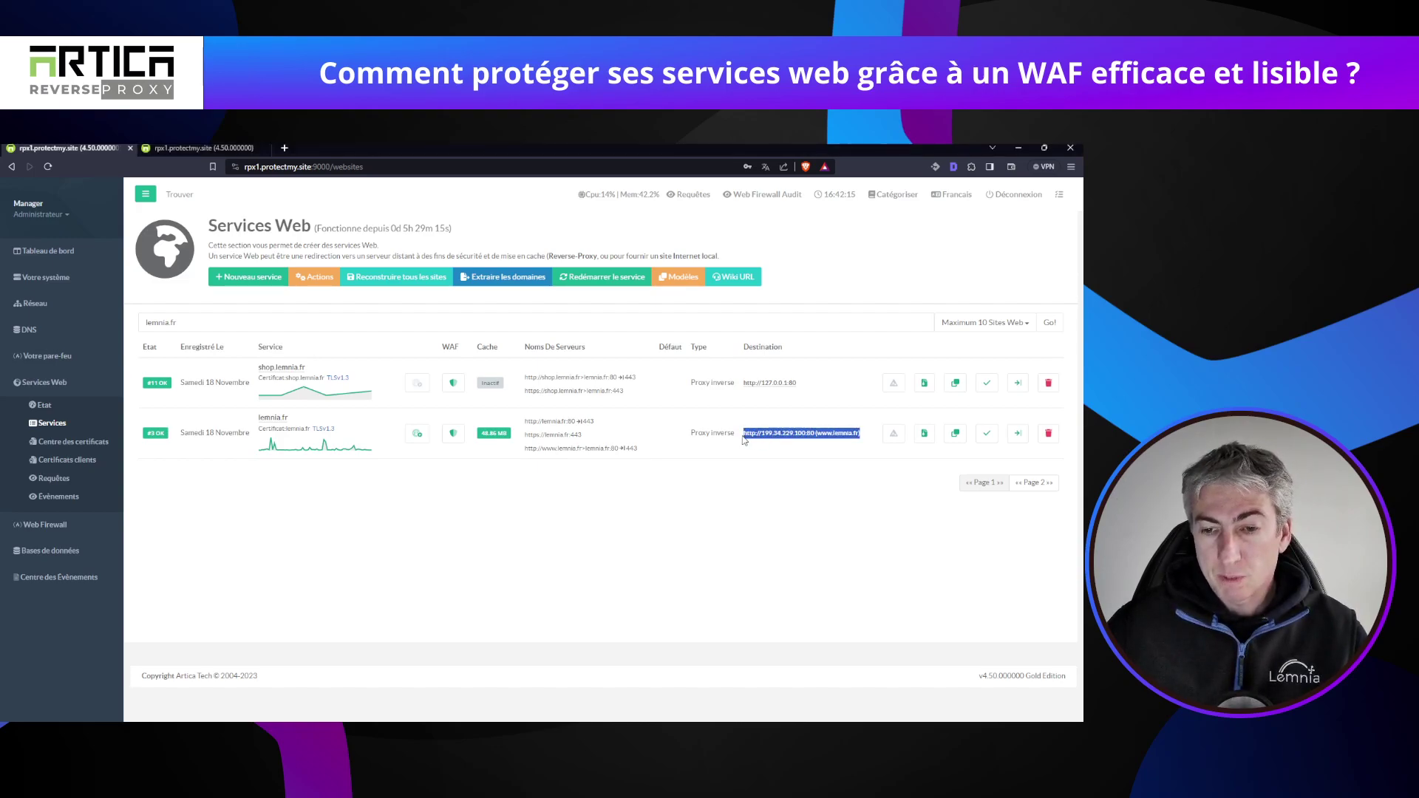
{"action": "left_click", "coordinate": [695, 500]}
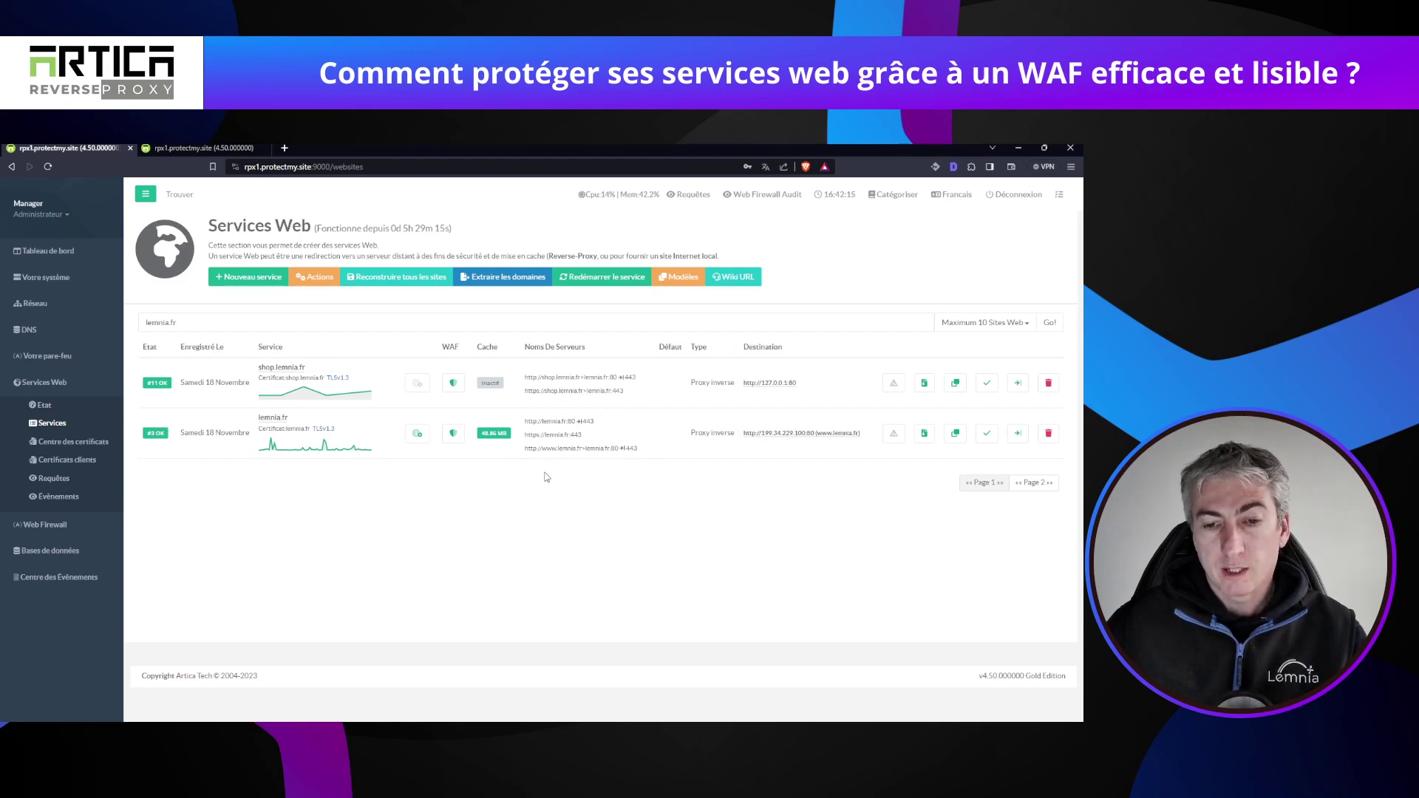
{"action": "left_click", "coordinate": [272, 419]}
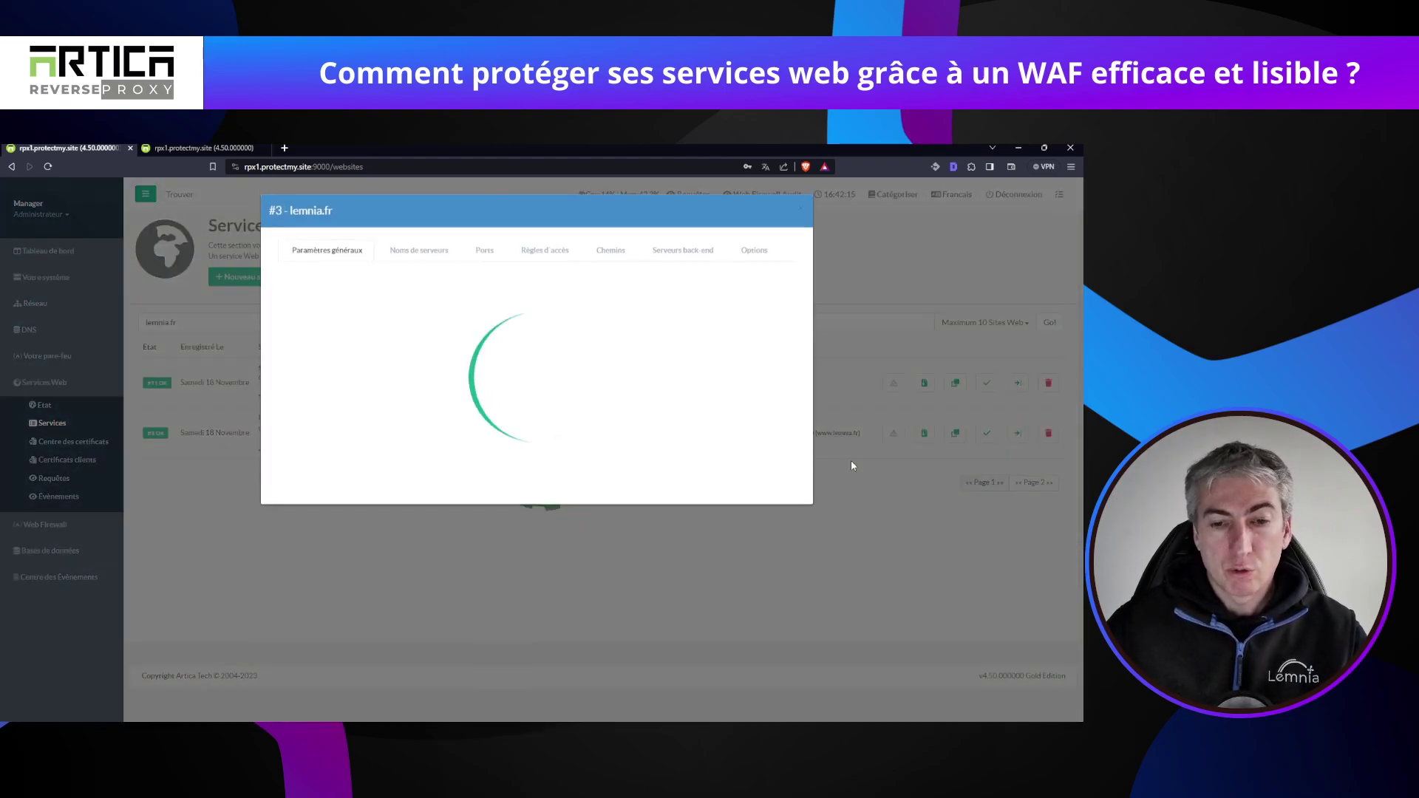
{"action": "scroll", "coordinate": [649, 406], "scroll_direction": "down", "scroll_amount": 2}
{"action": "scroll", "coordinate": [649, 406], "scroll_direction": "up", "scroll_amount": 2}
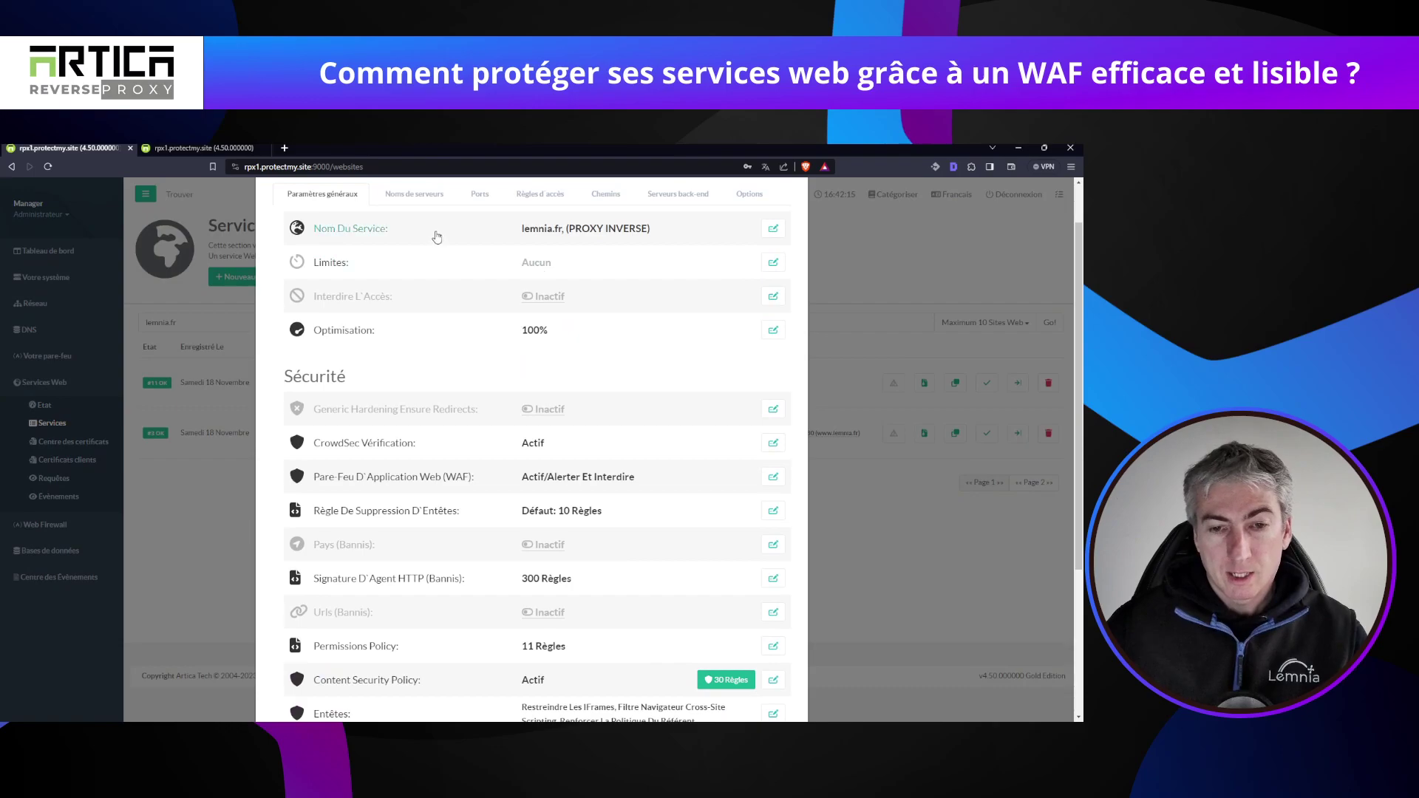
{"action": "left_click", "coordinate": [414, 247]}
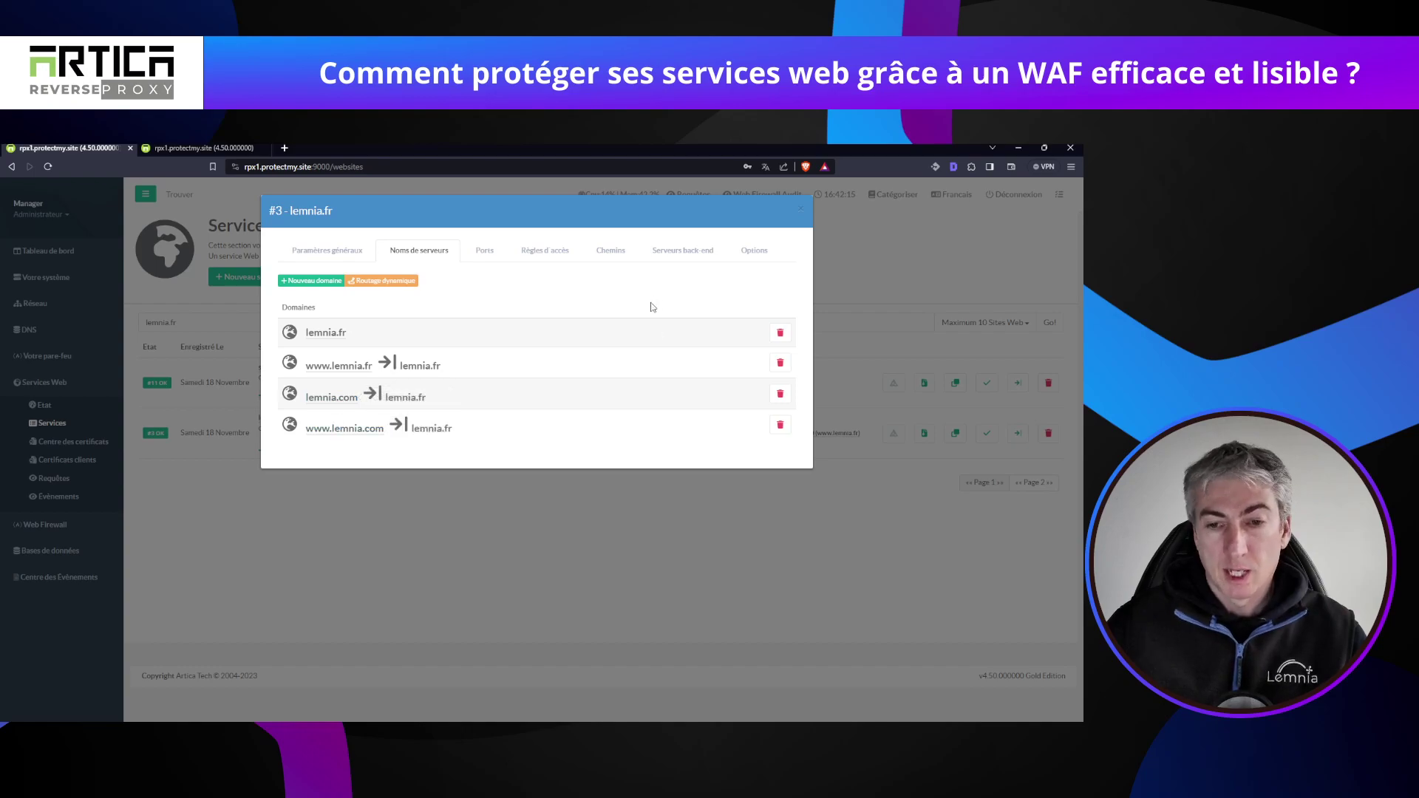
Review the lemnia.fr service's back-end servers and its general security and SSL parameters, and close its settings.
{"action": "left_click", "coordinate": [676, 252]}
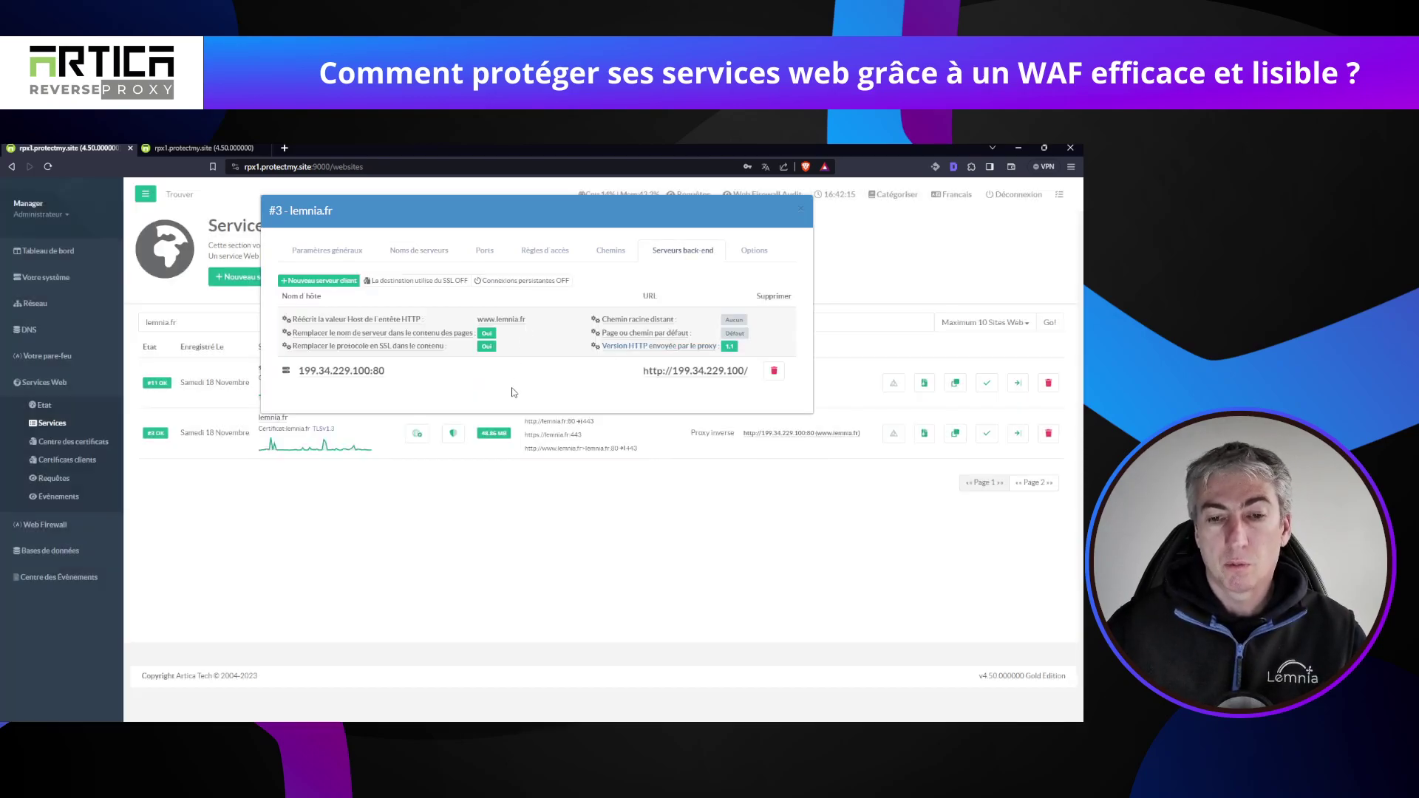
{"action": "left_click", "coordinate": [345, 252]}
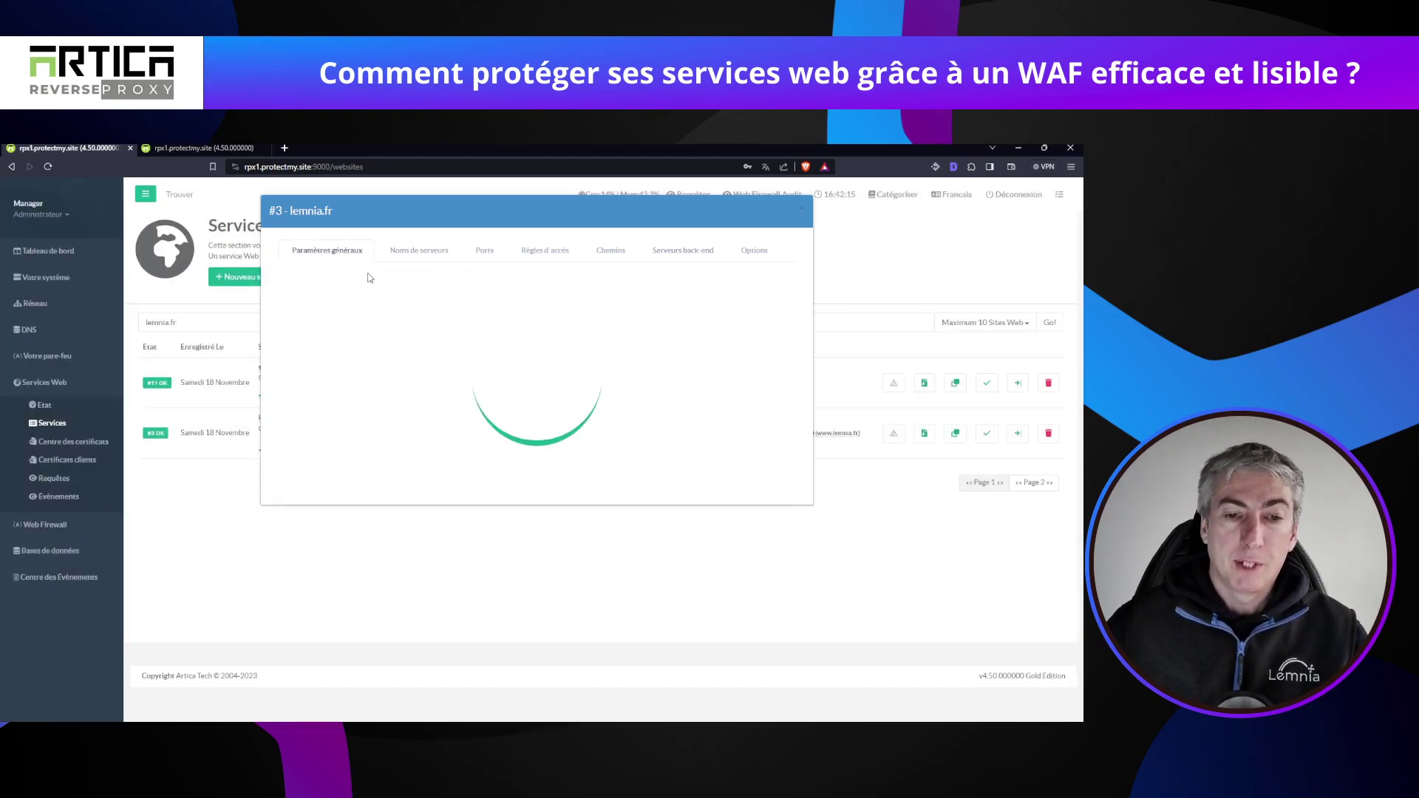
{"action": "scroll", "coordinate": [606, 418], "scroll_direction": "down", "scroll_amount": 4}
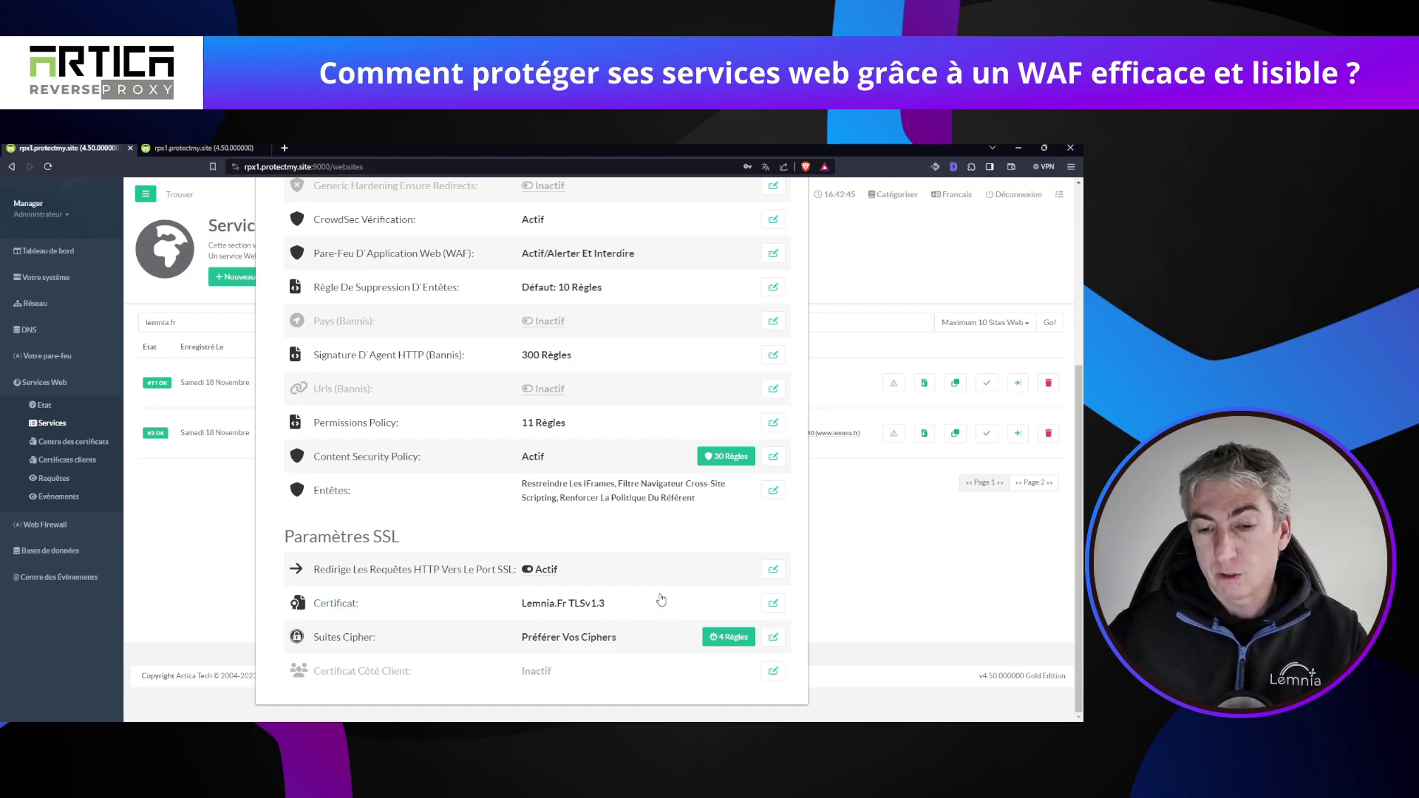
{"action": "scroll", "coordinate": [660, 598], "scroll_direction": "up", "scroll_amount": 5}
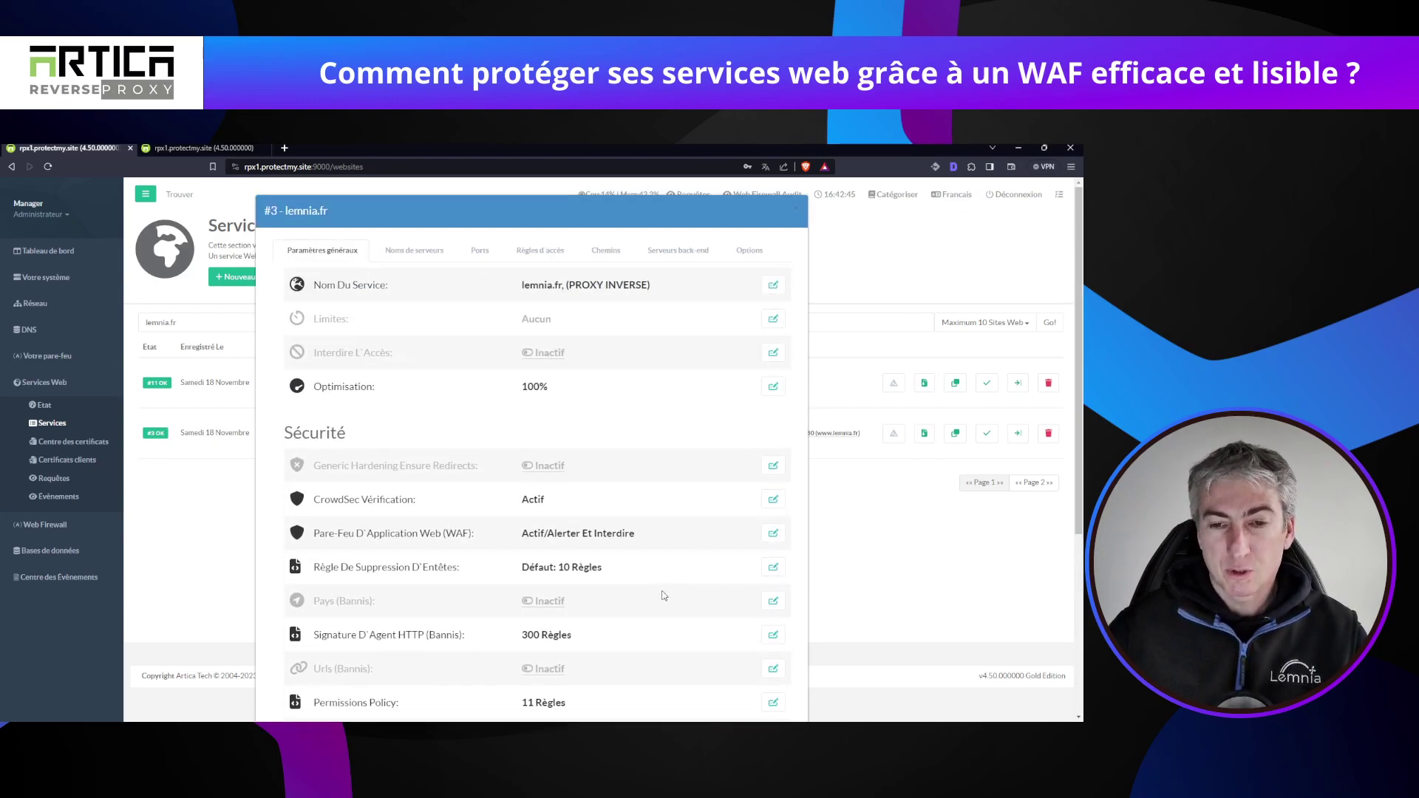
{"action": "left_click", "coordinate": [796, 211]}
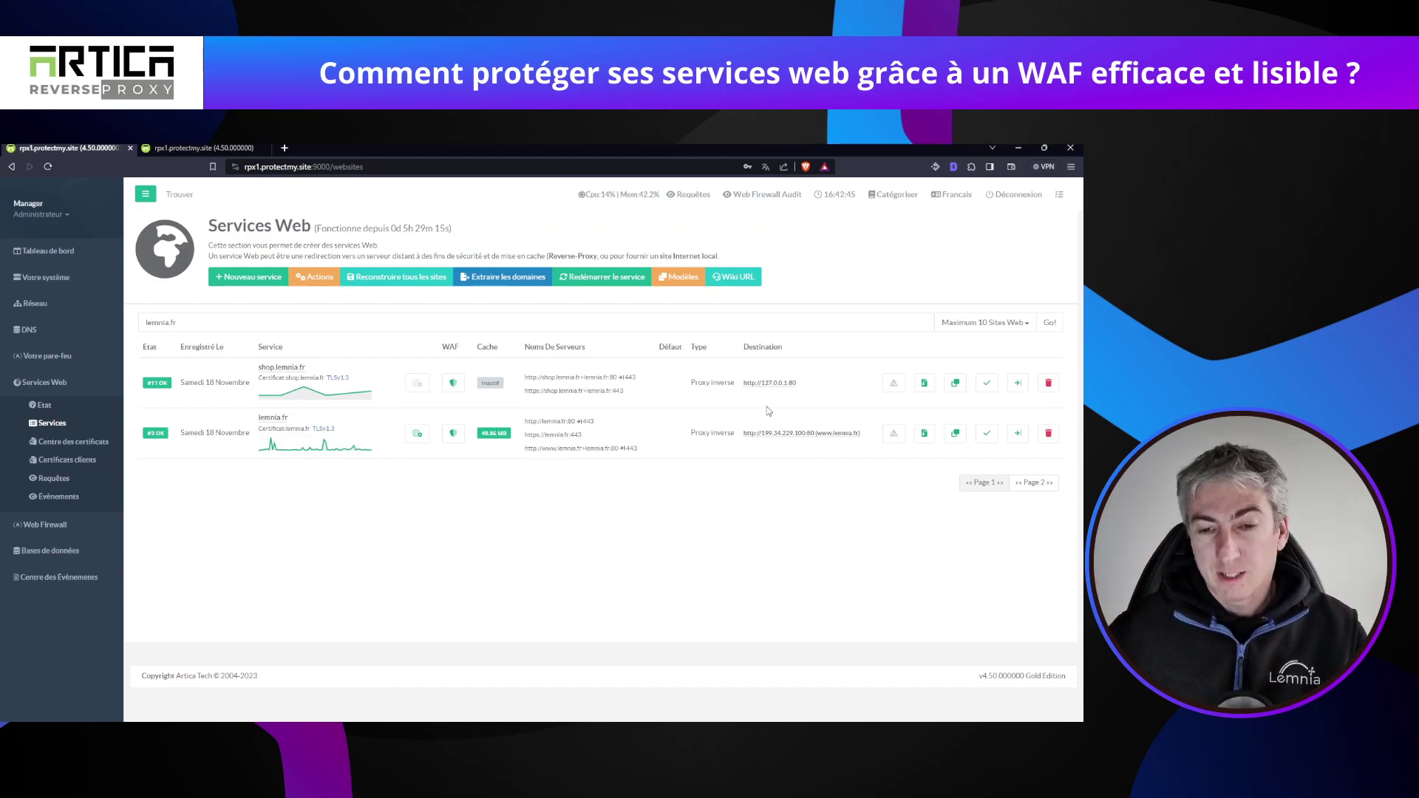
Examine the status page of the firewall's CrowdSec behavioural detection engine and open its collections.
{"action": "left_click", "coordinate": [60, 356]}
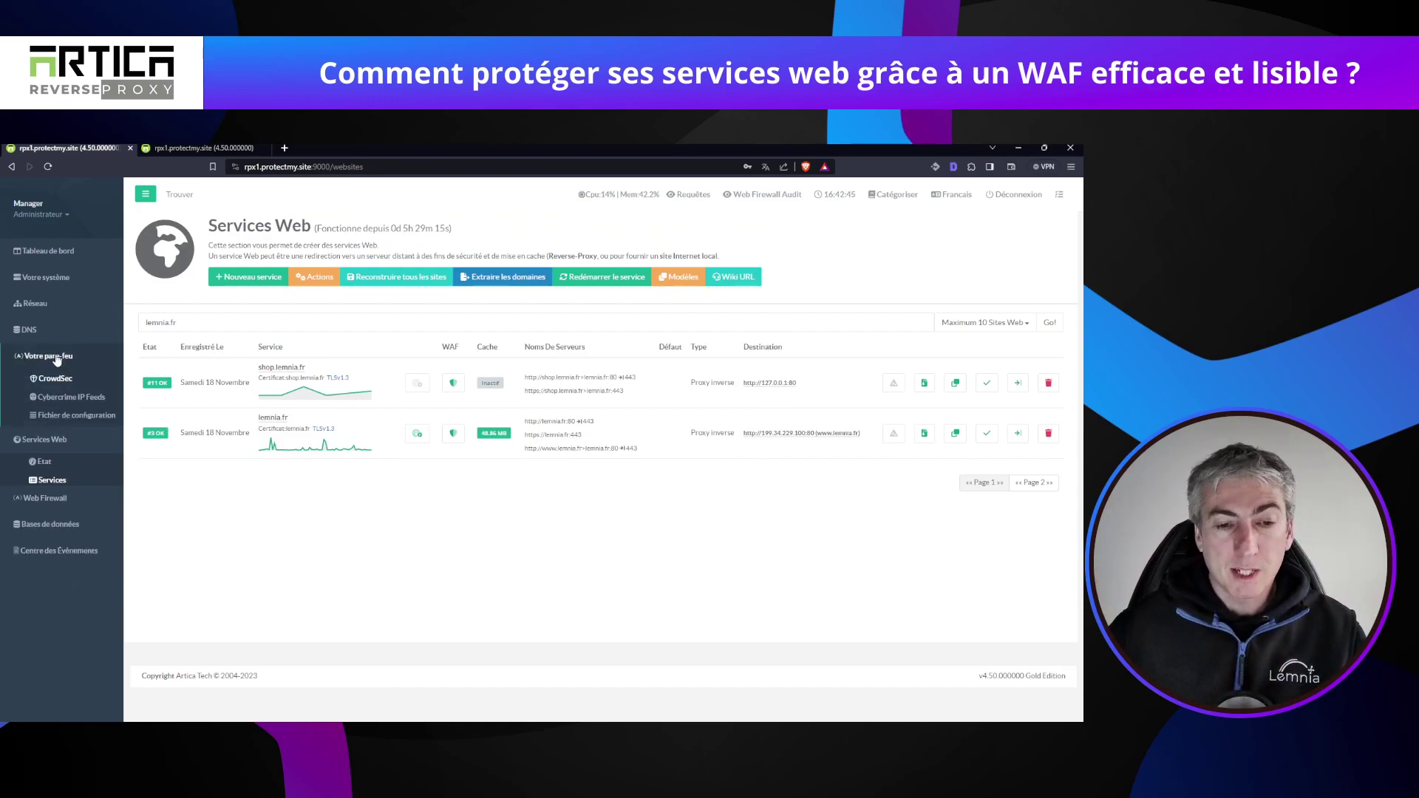
{"action": "left_click", "coordinate": [62, 380]}
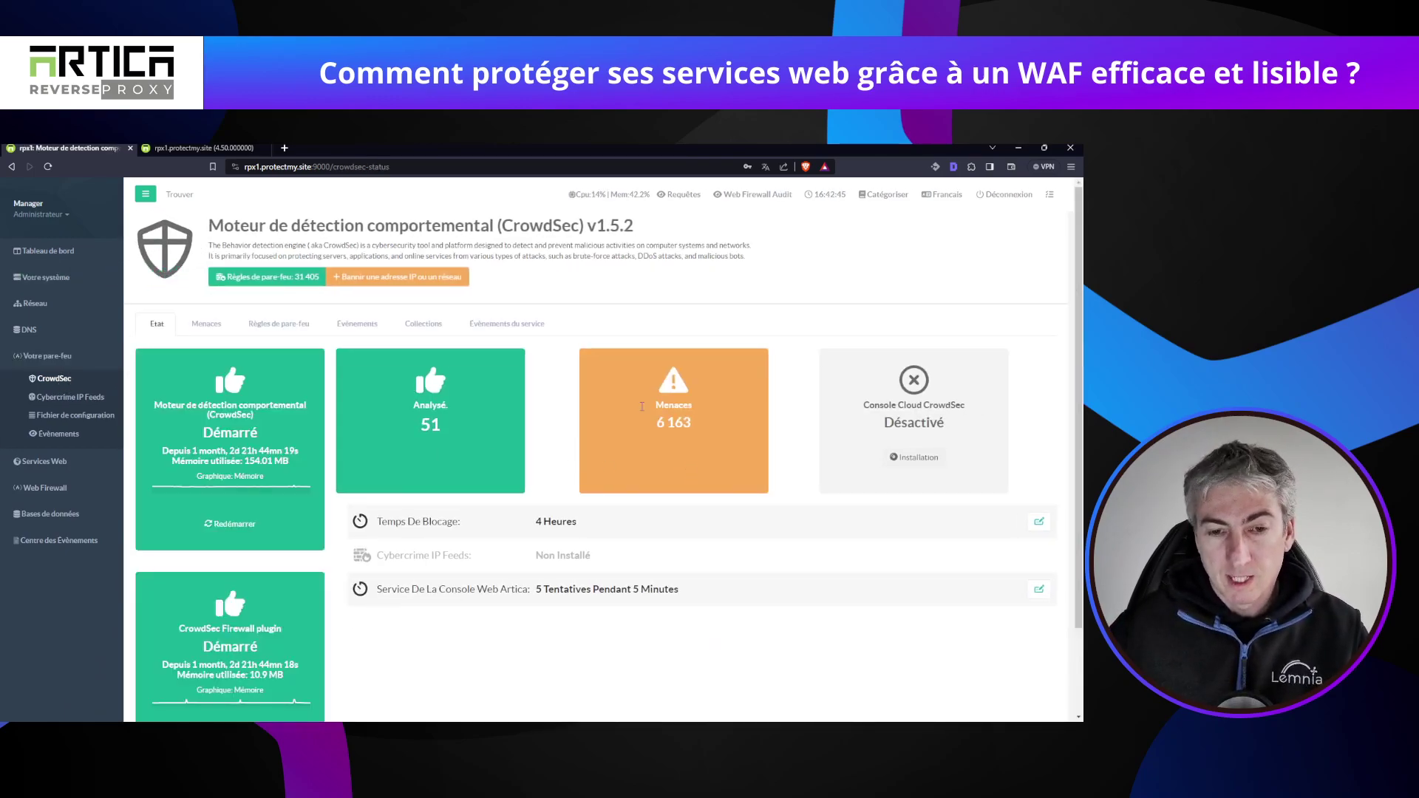
{"action": "left_click_drag", "start_coordinate": [209, 225], "coordinate": [494, 235]}
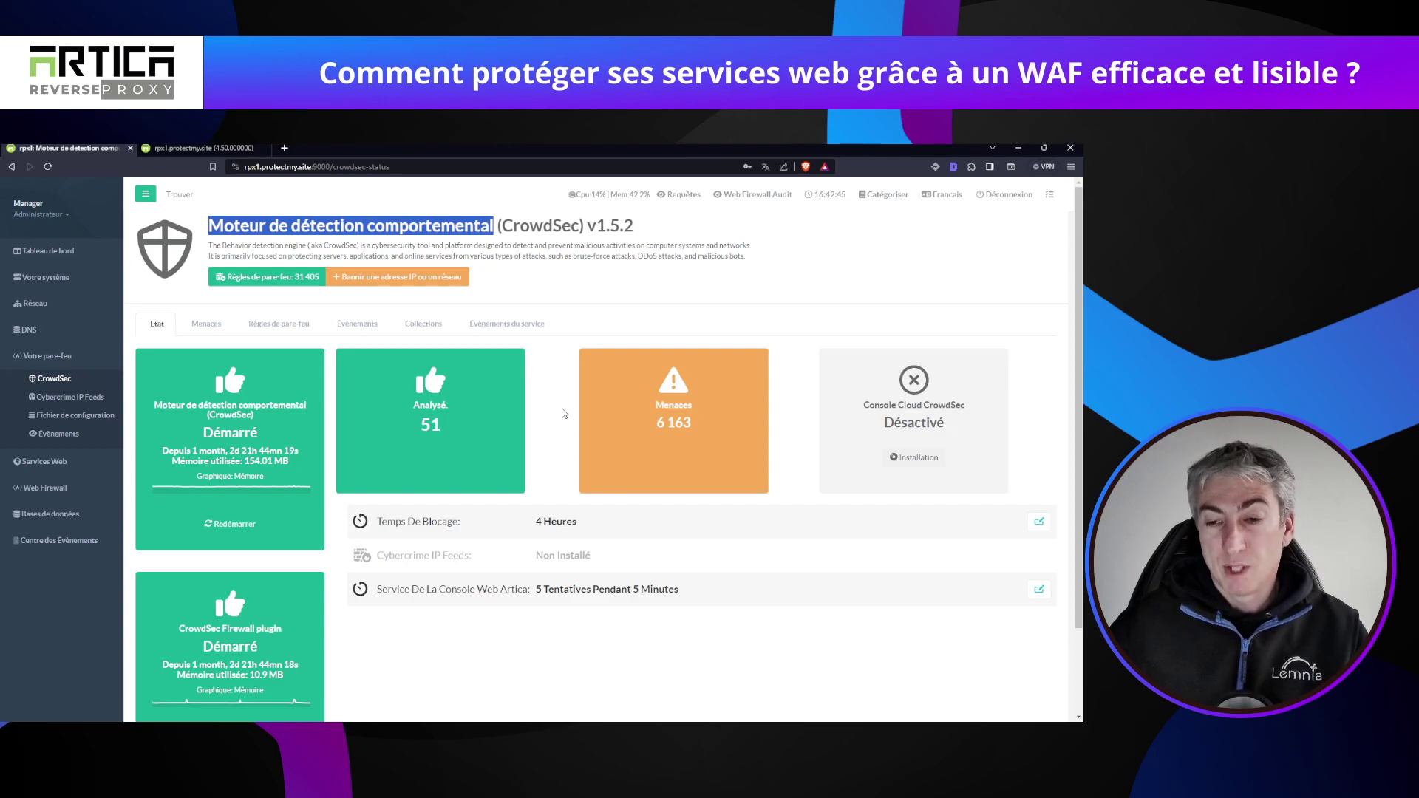
{"action": "left_click", "coordinate": [597, 290]}
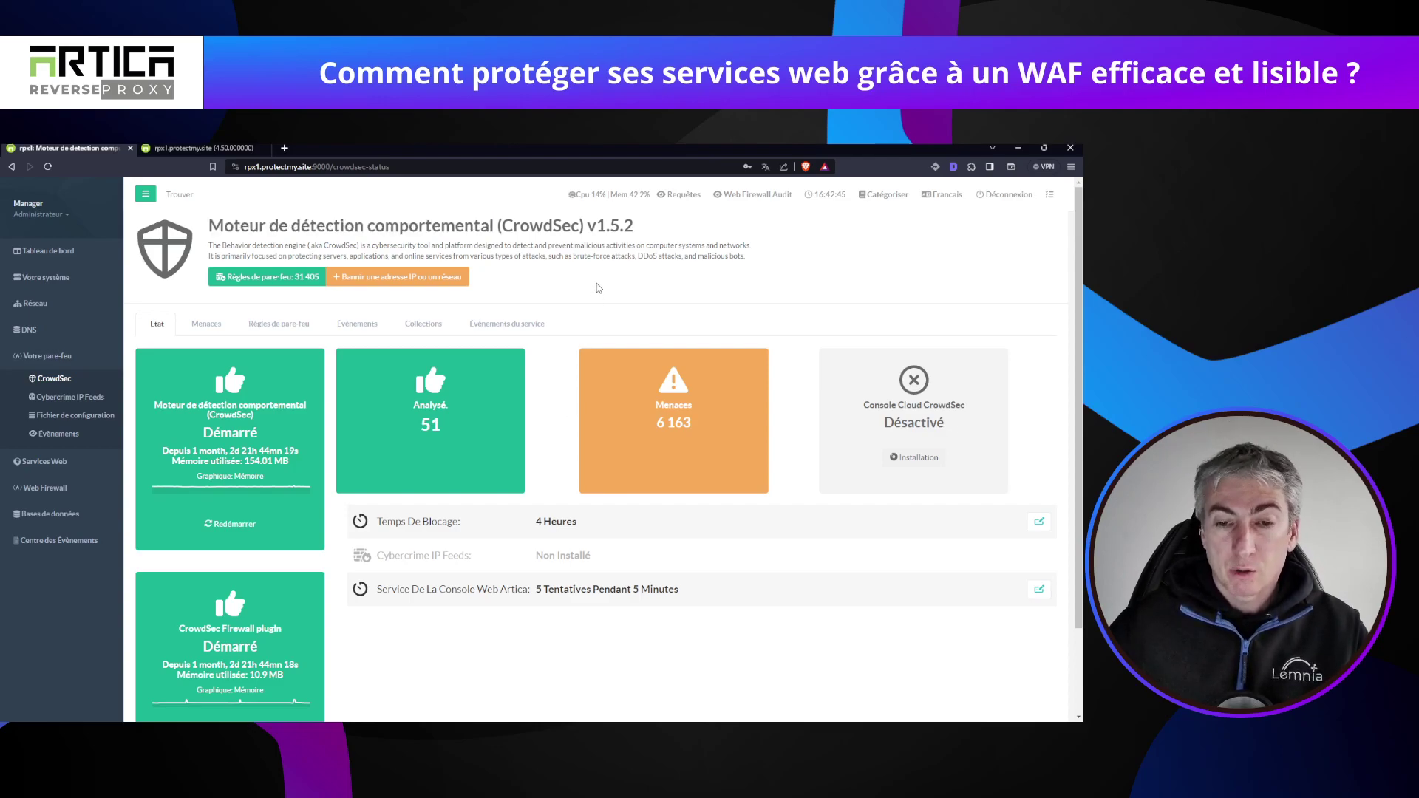
{"action": "left_click", "coordinate": [424, 324]}
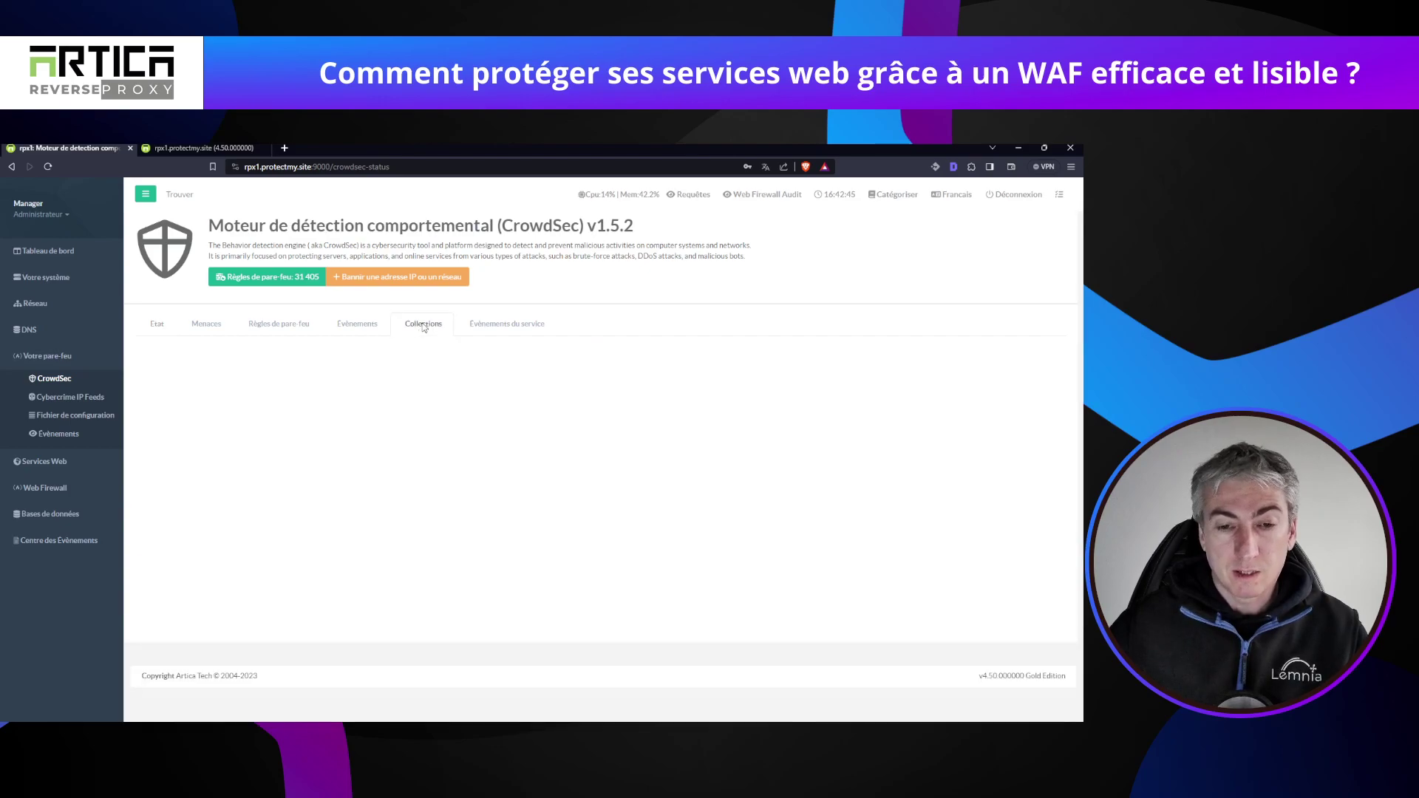
Examine the CrowdSec threats list for bad-user-agent and nginx-444 alerts, and return to the engine's status overview.
{"action": "left_click", "coordinate": [259, 316]}
{"action": "left_click", "coordinate": [206, 315]}
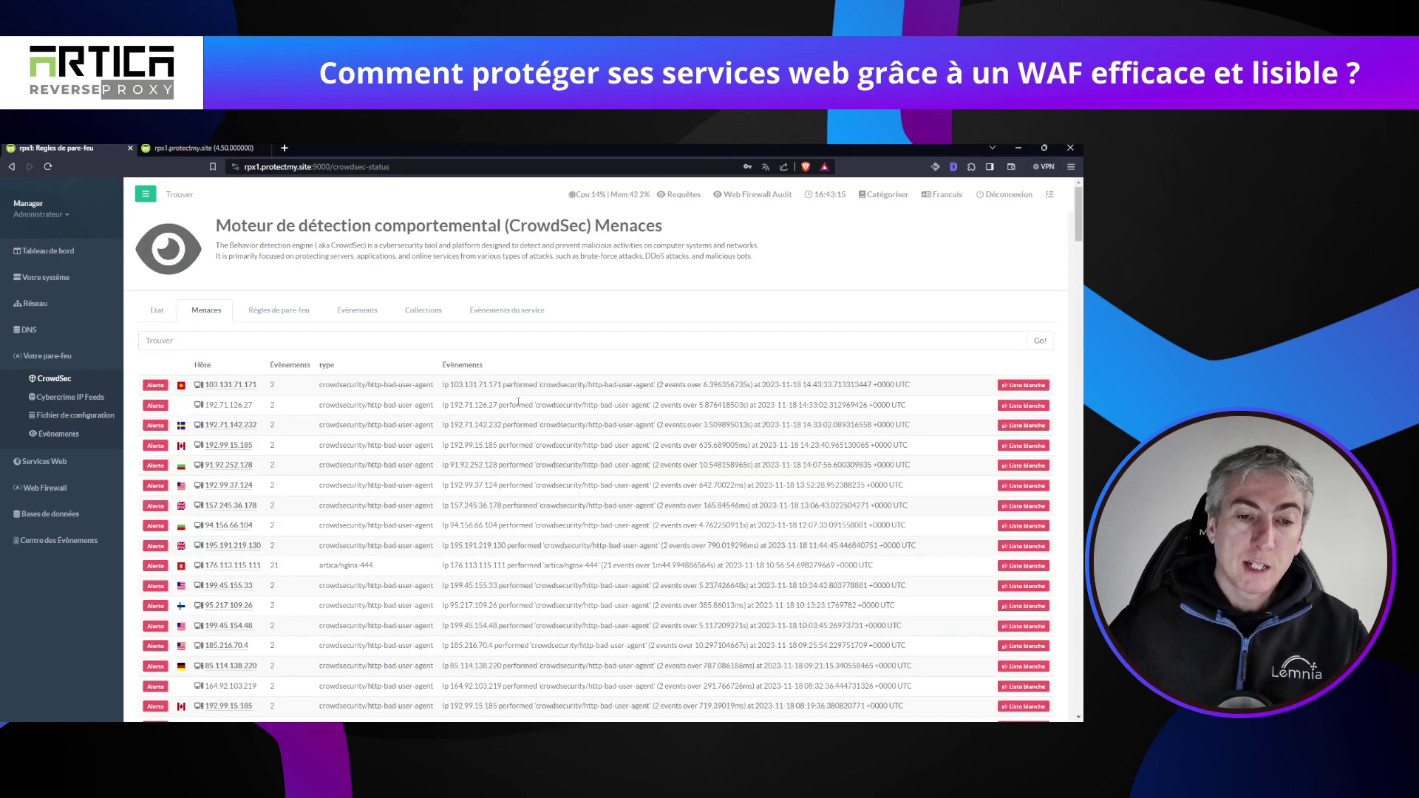
{"action": "left_click_drag", "start_coordinate": [296, 226], "coordinate": [505, 228]}
{"action": "left_click_drag", "start_coordinate": [603, 405], "coordinate": [638, 406]}
{"action": "scroll", "coordinate": [584, 527], "scroll_direction": "down", "scroll_amount": 1}
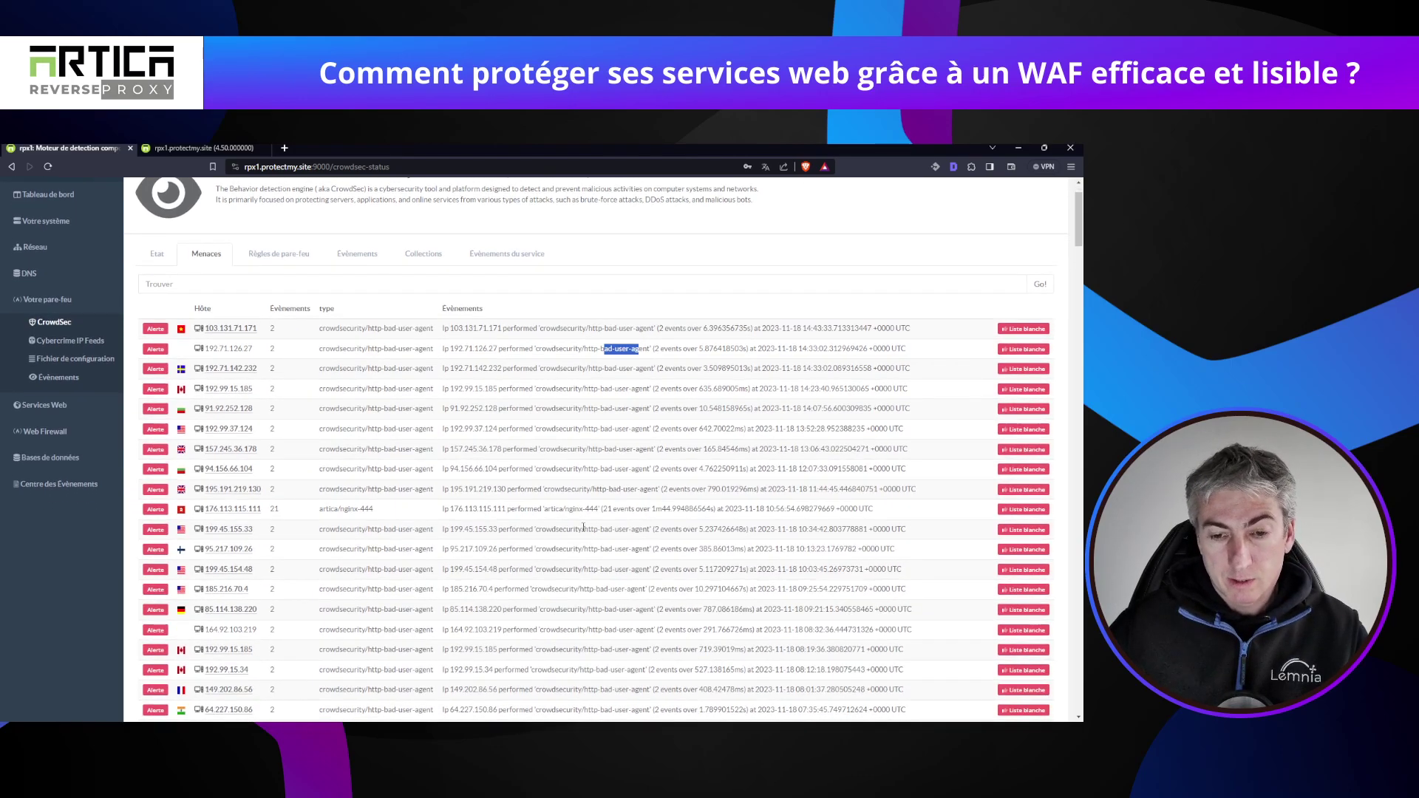
{"action": "double_click", "coordinate": [591, 508]}
{"action": "scroll", "coordinate": [734, 561], "scroll_direction": "down", "scroll_amount": 3}
{"action": "scroll", "coordinate": [734, 560], "scroll_direction": "down", "scroll_amount": 5}
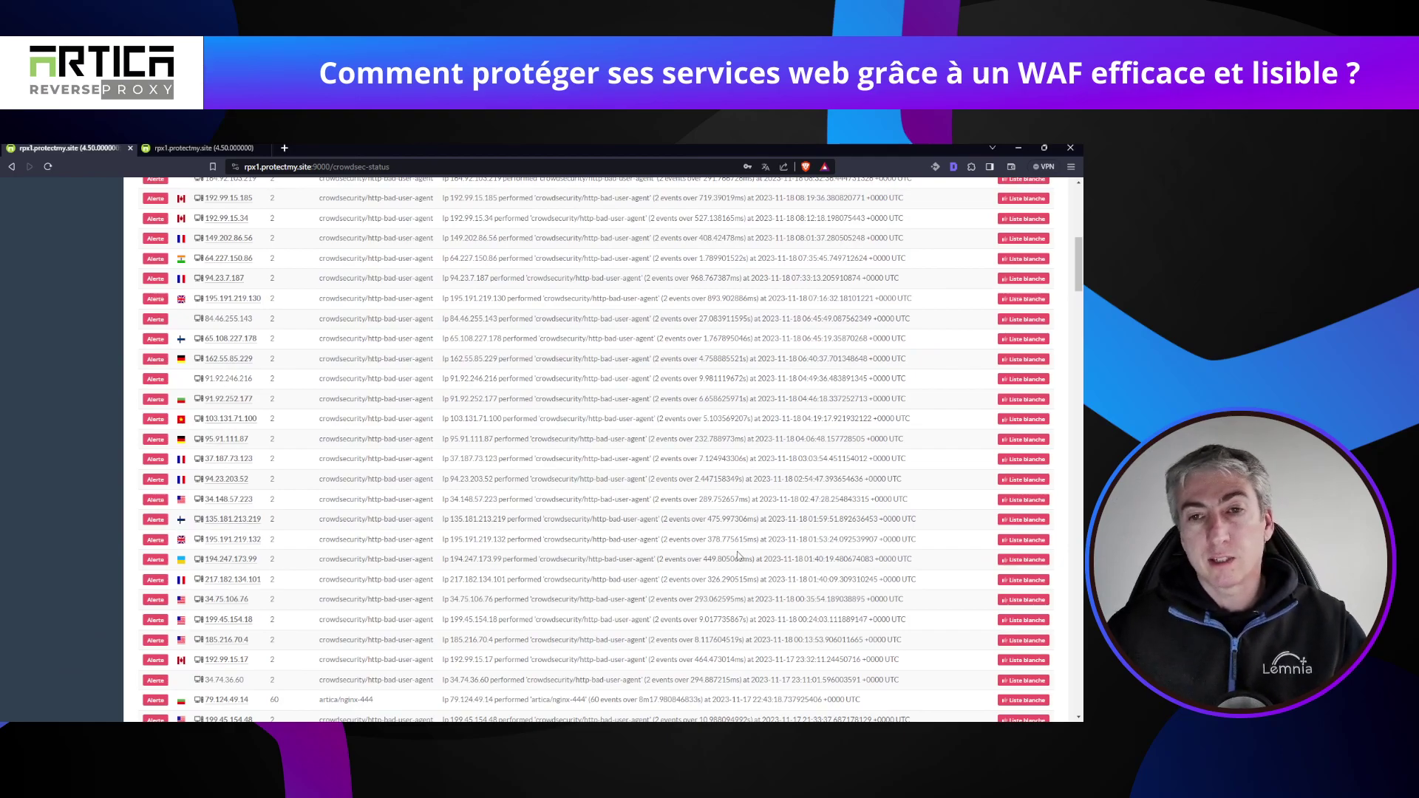
{"action": "scroll", "coordinate": [738, 558], "scroll_direction": "up", "scroll_amount": 9}
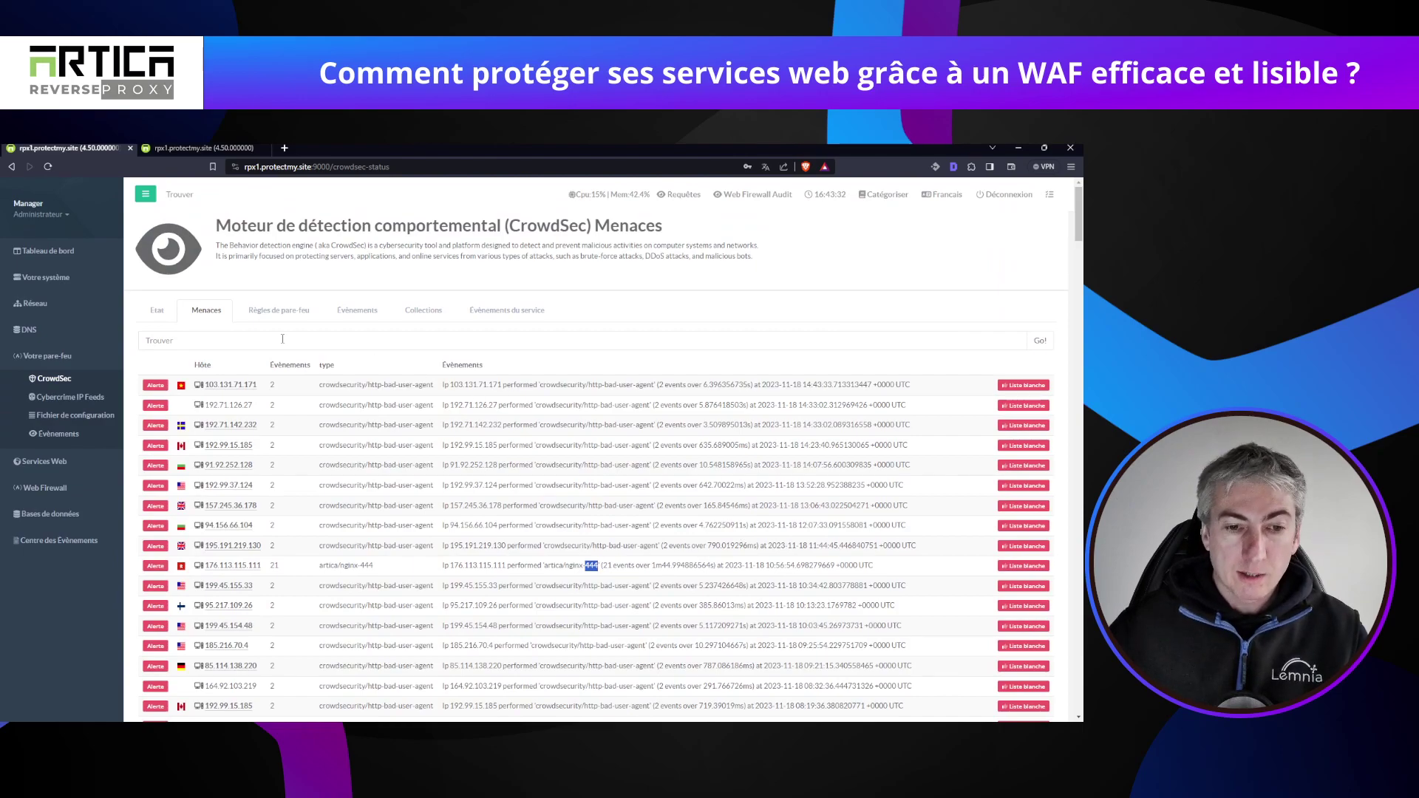
{"action": "left_click", "coordinate": [157, 310]}
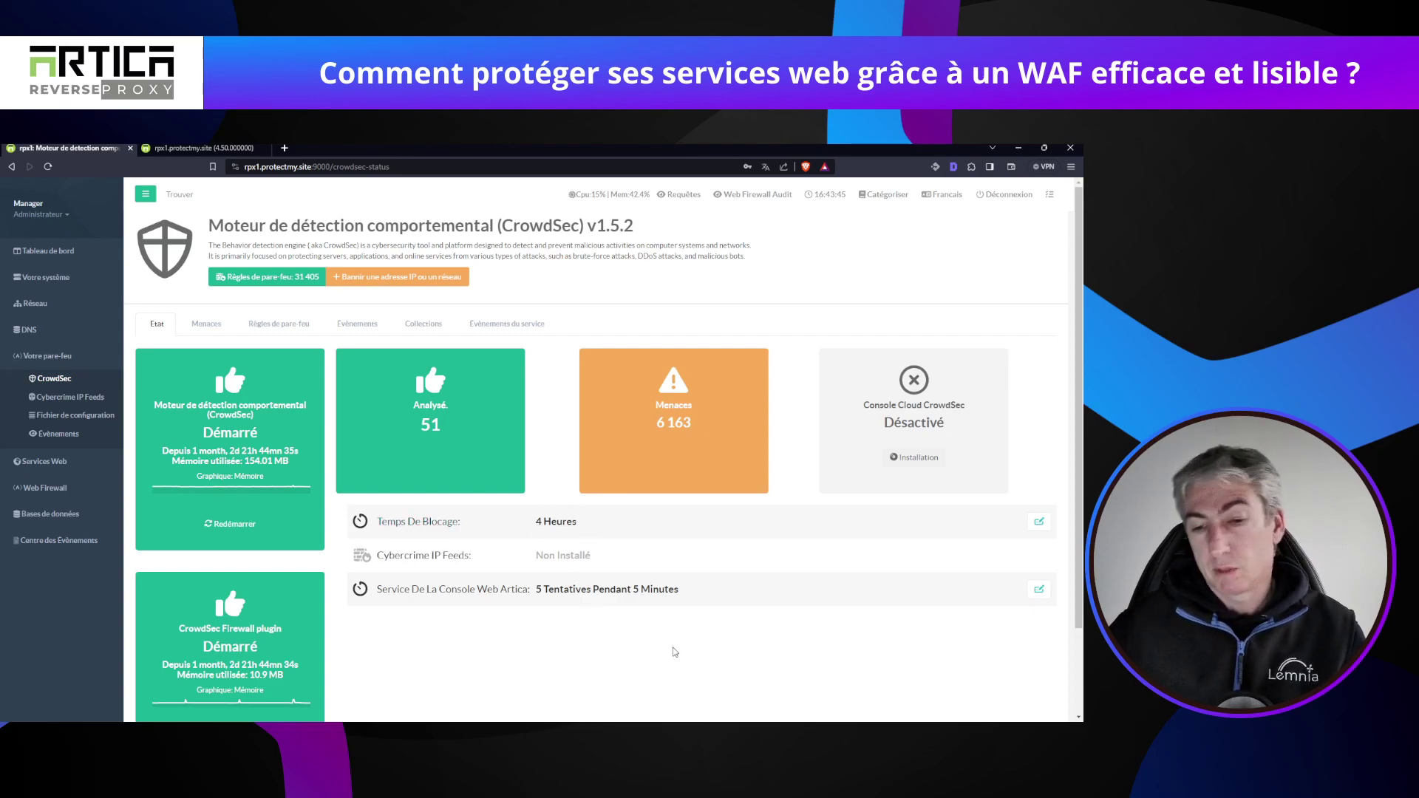
Filter the web services list by lemnia.fr and open the settings of the lemnia.fr service.
{"action": "left_click", "coordinate": [45, 461]}
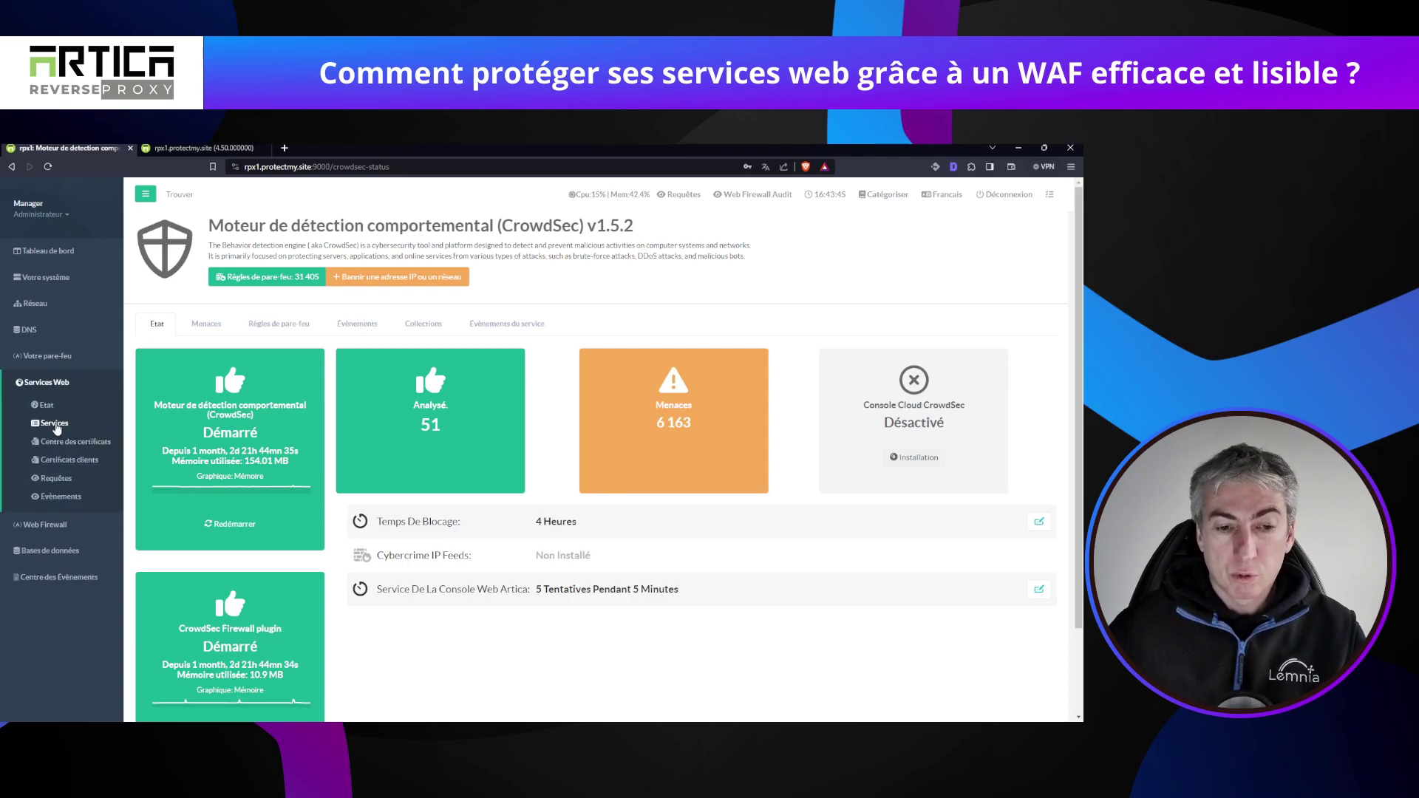
{"action": "left_click", "coordinate": [55, 425]}
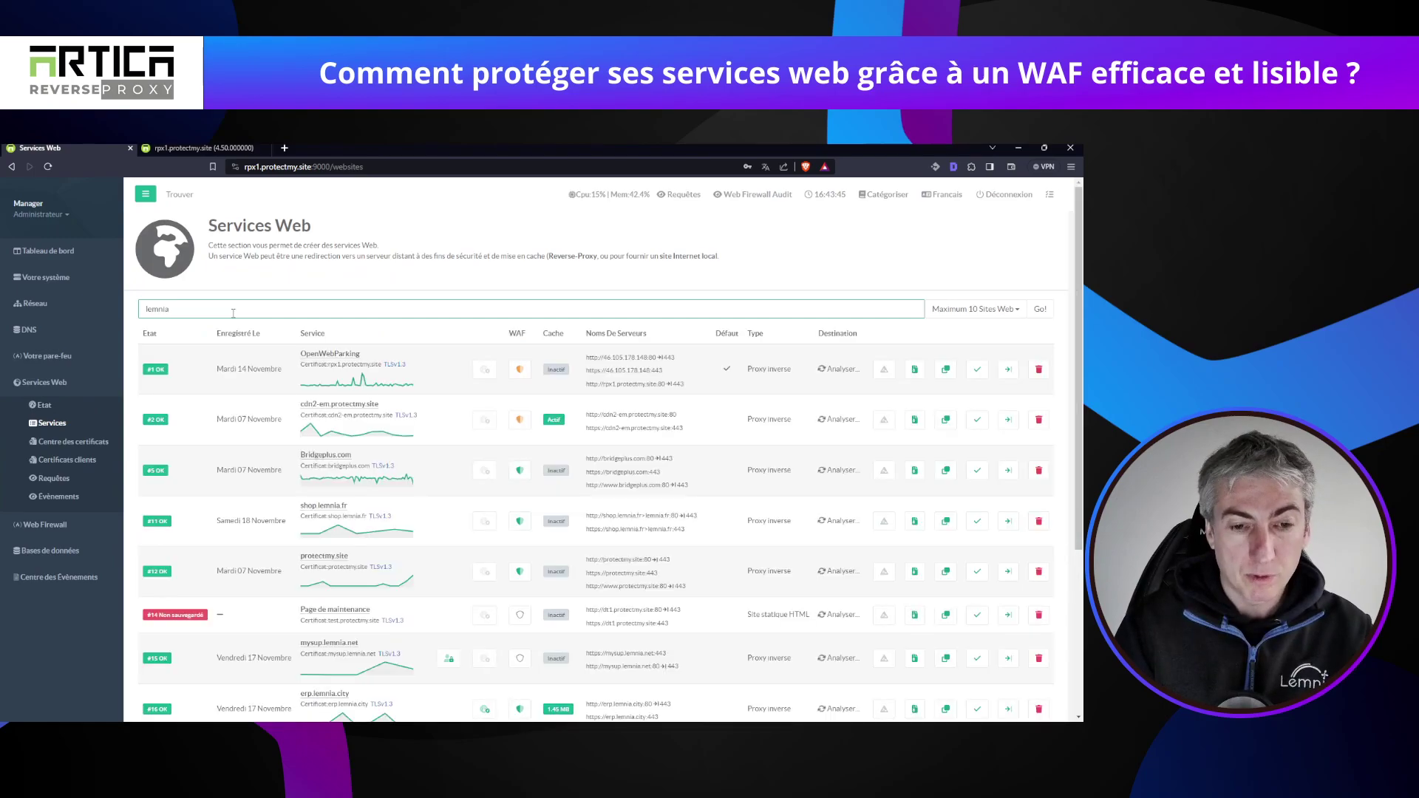
{"action": "type", "text": ".fr"}
{"action": "key", "text": "Return"}
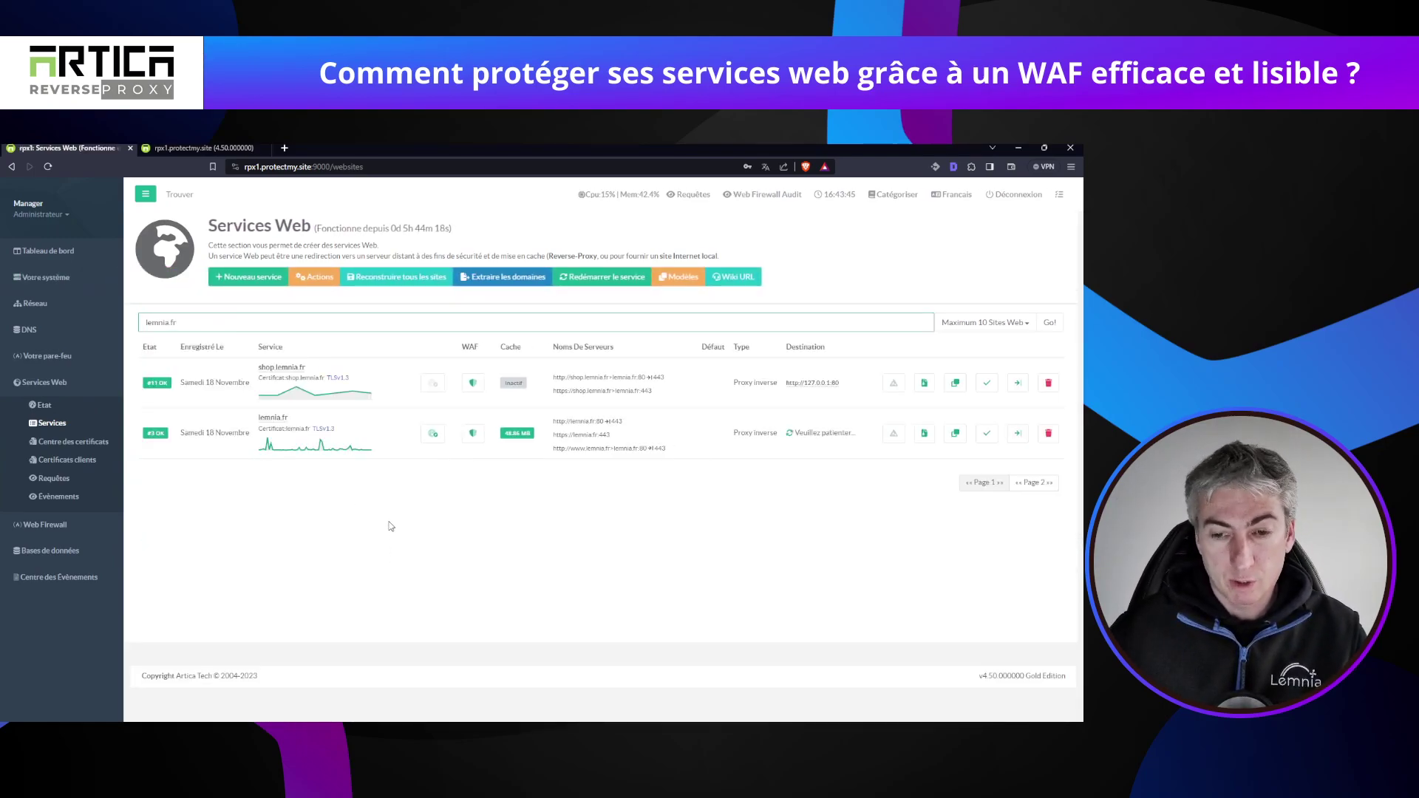
{"action": "left_click", "coordinate": [273, 417]}
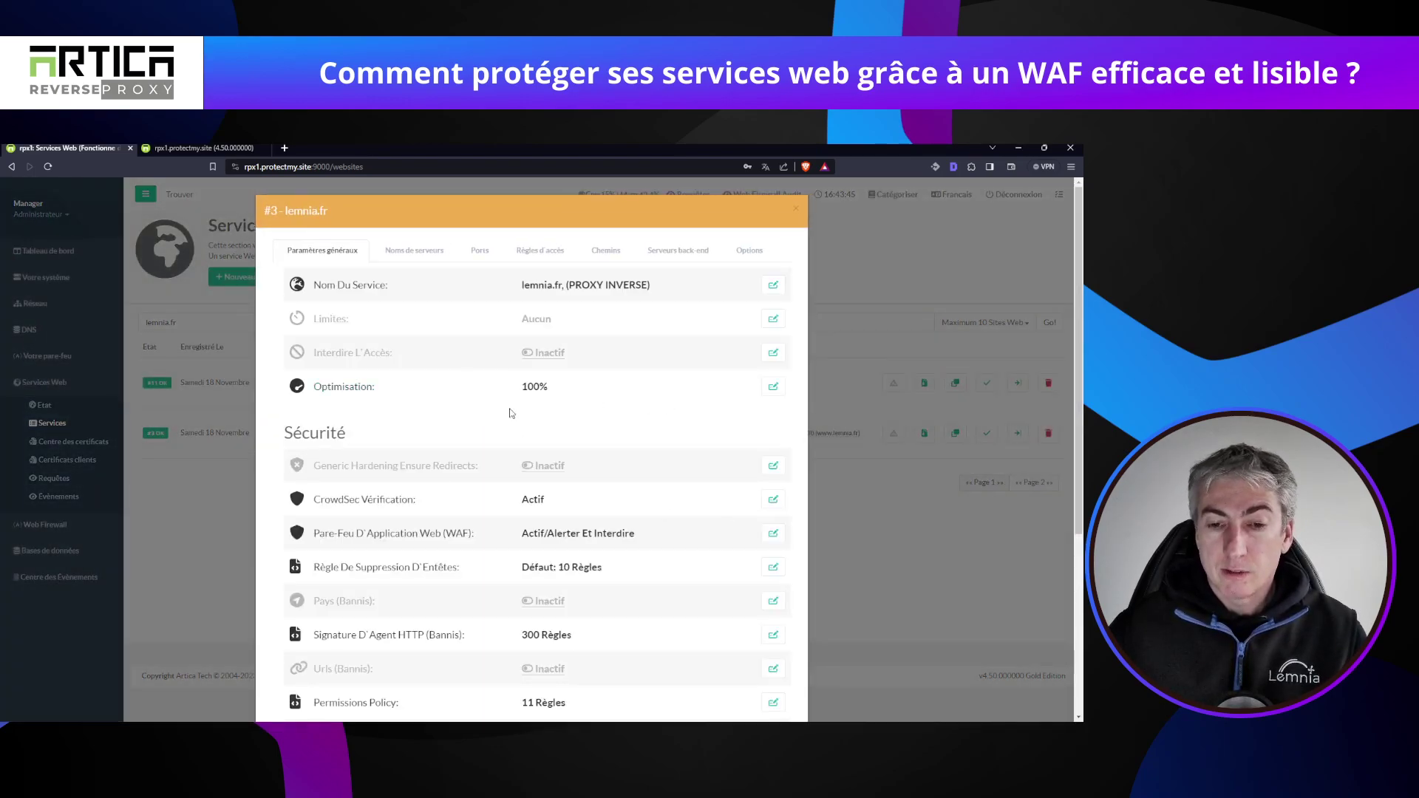
Review the lemnia.fr service's optimisation settings for page optimisation, site caching and Gzip compression, and close them.
{"action": "left_click", "coordinate": [774, 388]}
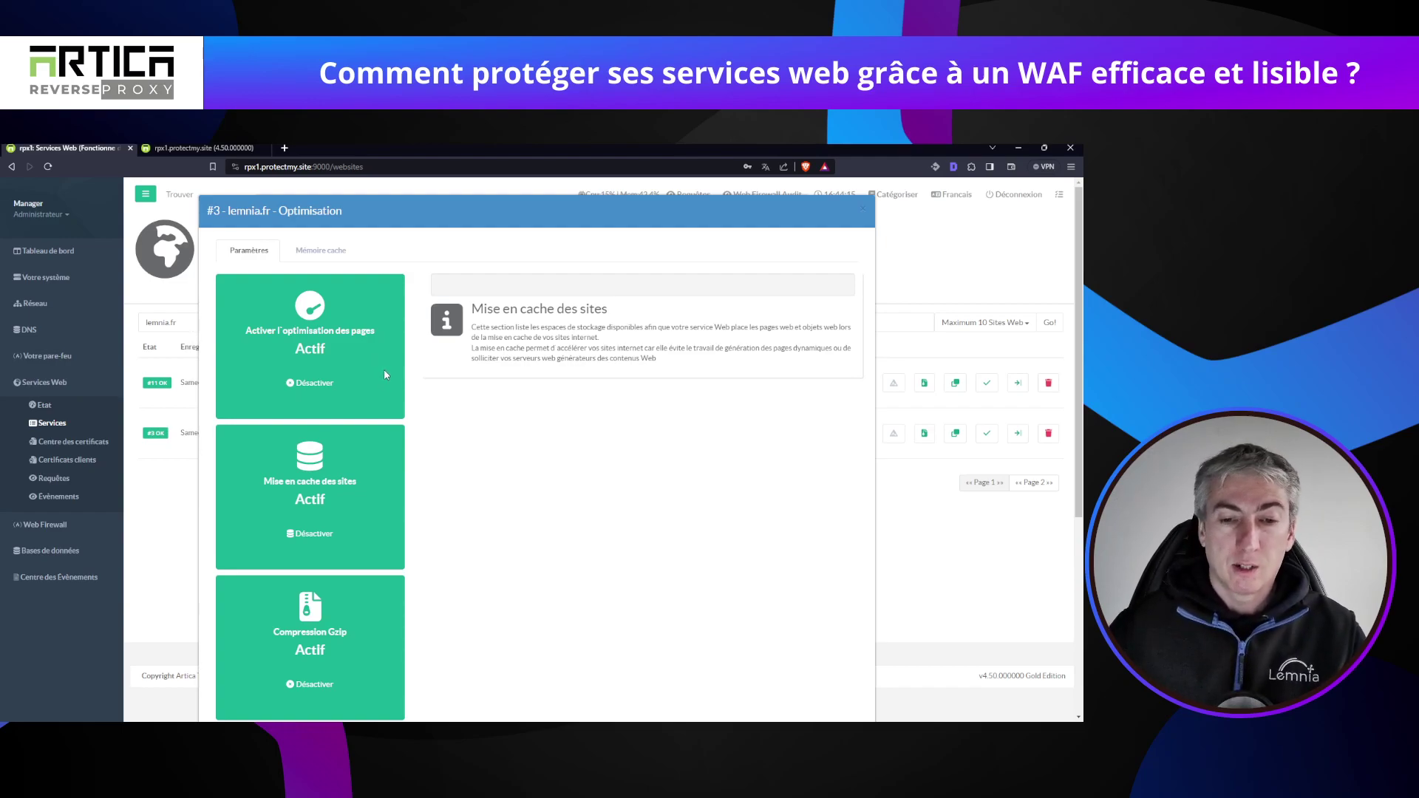
{"action": "scroll", "coordinate": [387, 373], "scroll_direction": "down", "scroll_amount": 3}
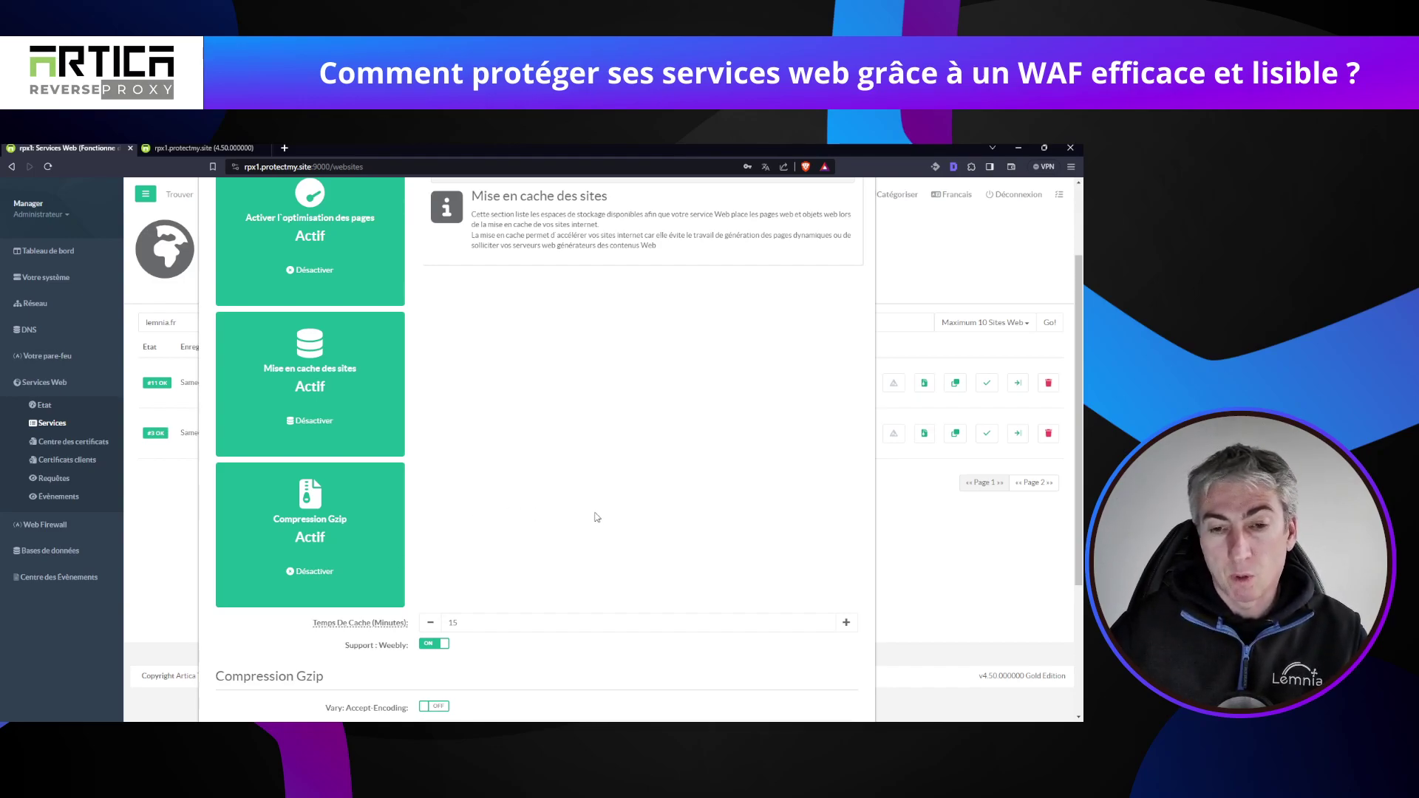
{"action": "scroll", "coordinate": [597, 511], "scroll_direction": "up", "scroll_amount": 1}
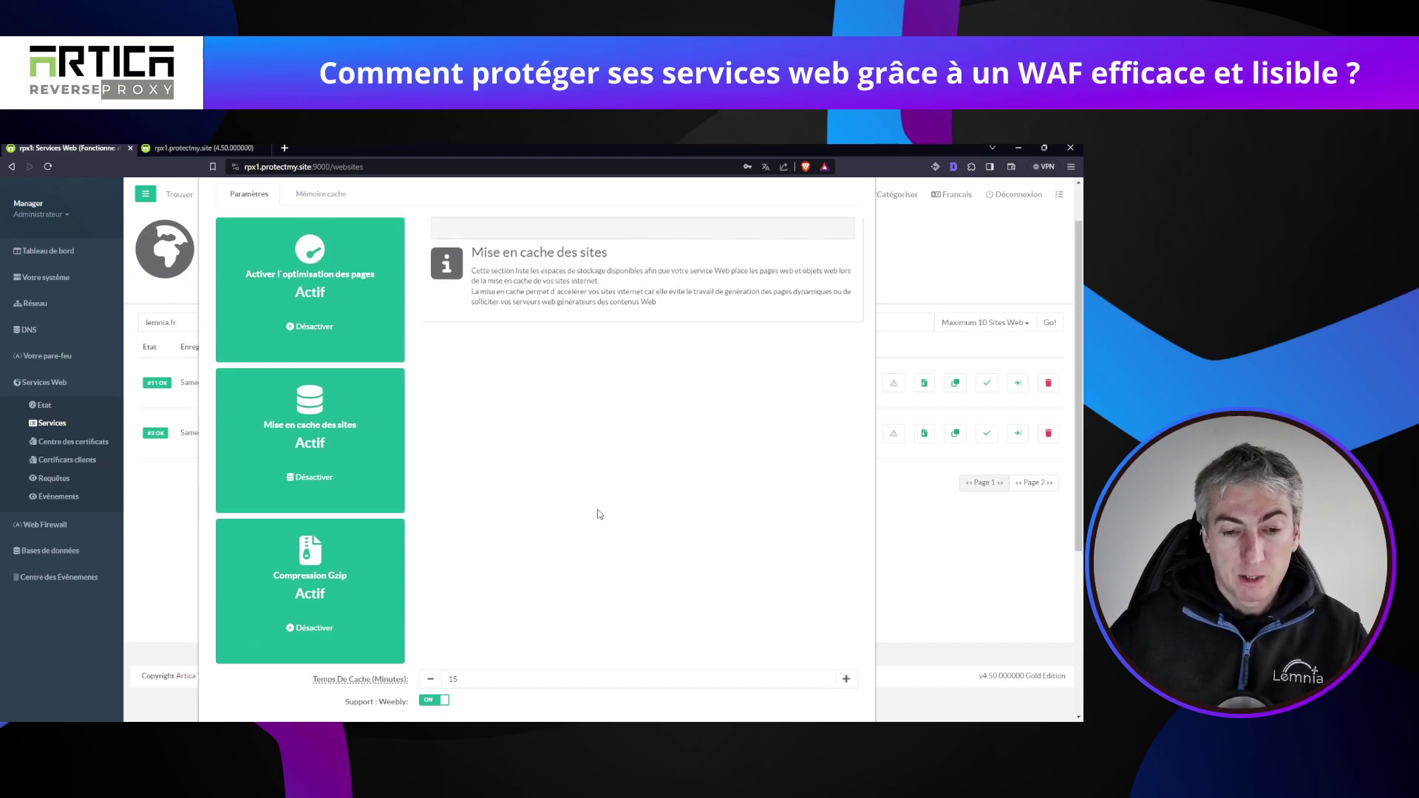
{"action": "scroll", "coordinate": [601, 511], "scroll_direction": "up", "scroll_amount": 1}
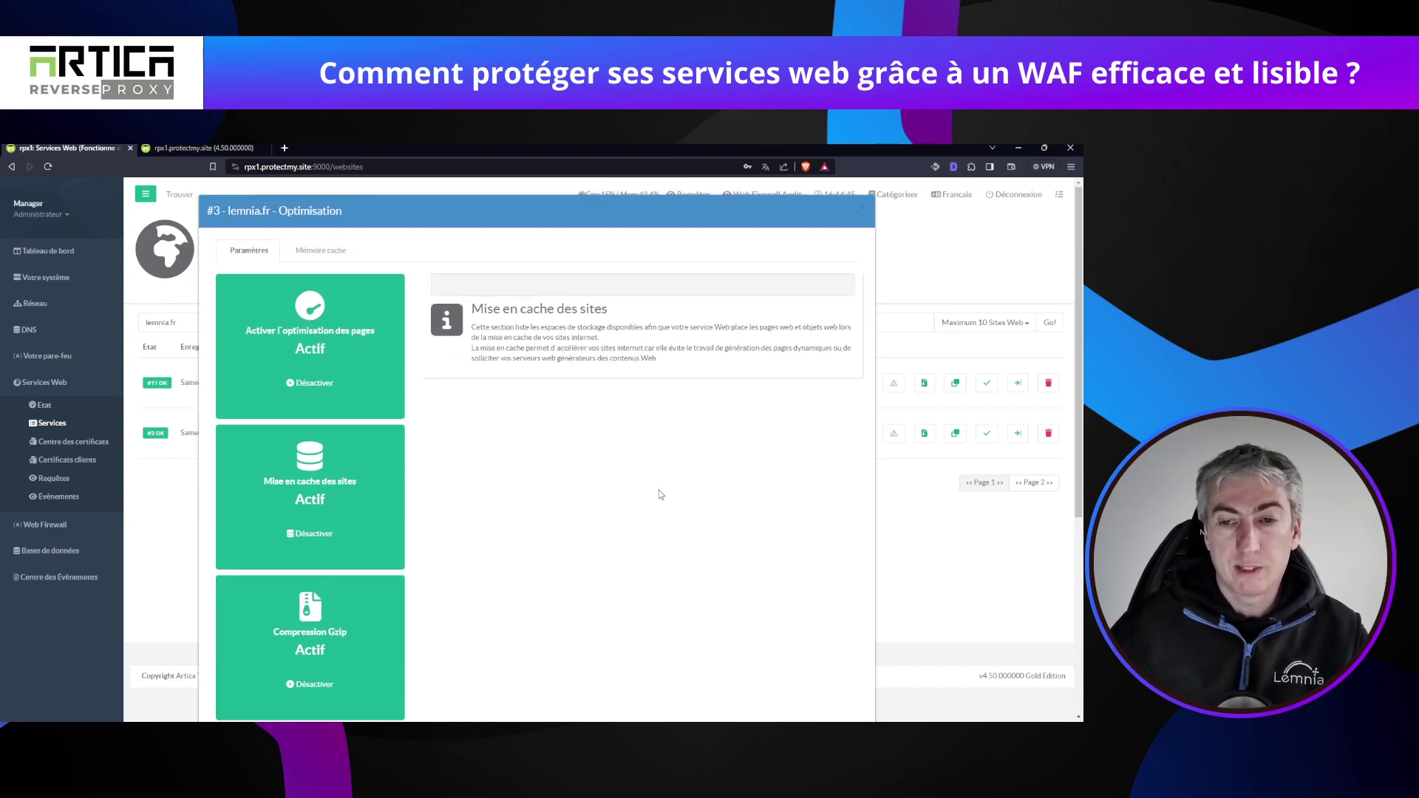
{"action": "left_click", "coordinate": [864, 212]}
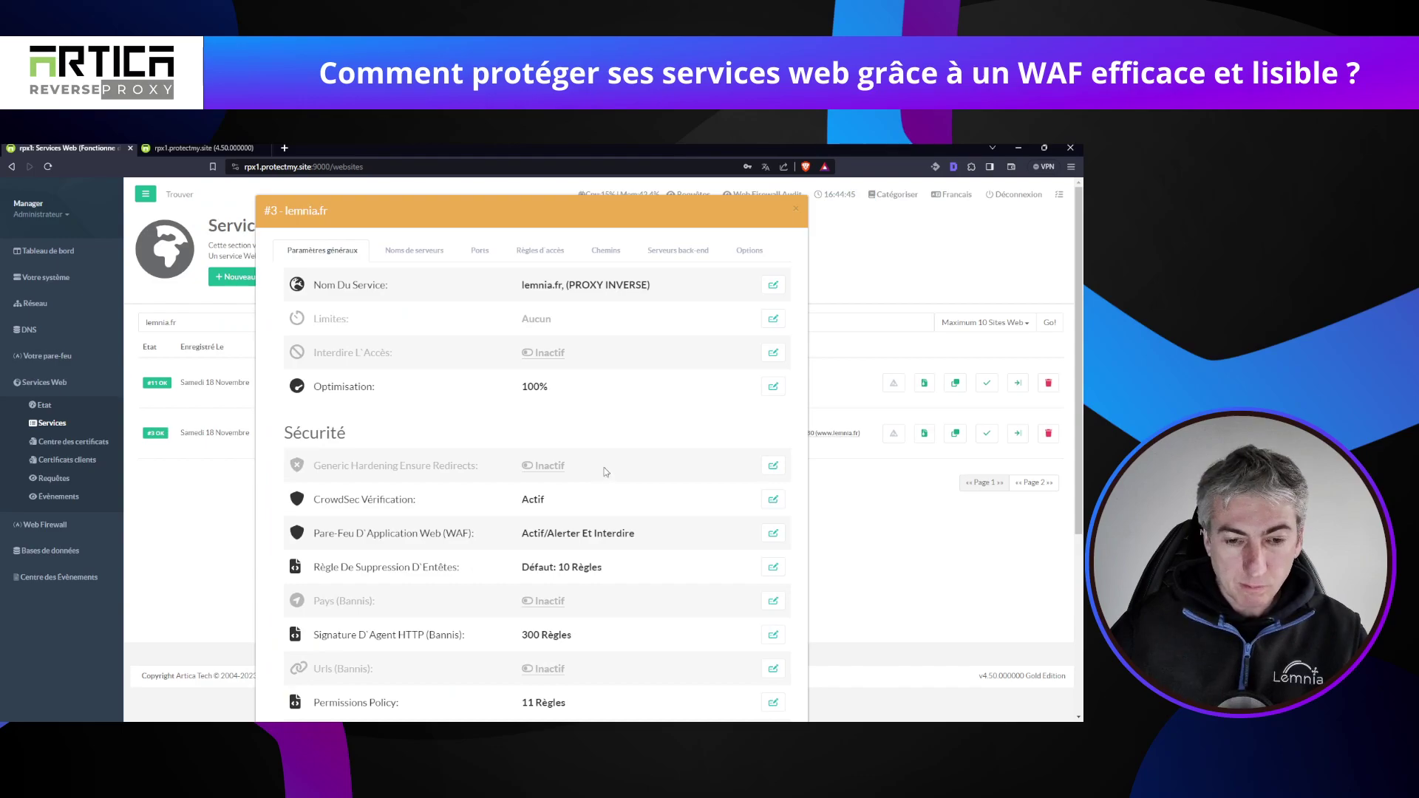
Review the Content Security Policy rules of the lemnia.fr service and close the list.
{"action": "scroll", "coordinate": [619, 488], "scroll_direction": "down", "scroll_amount": 3}
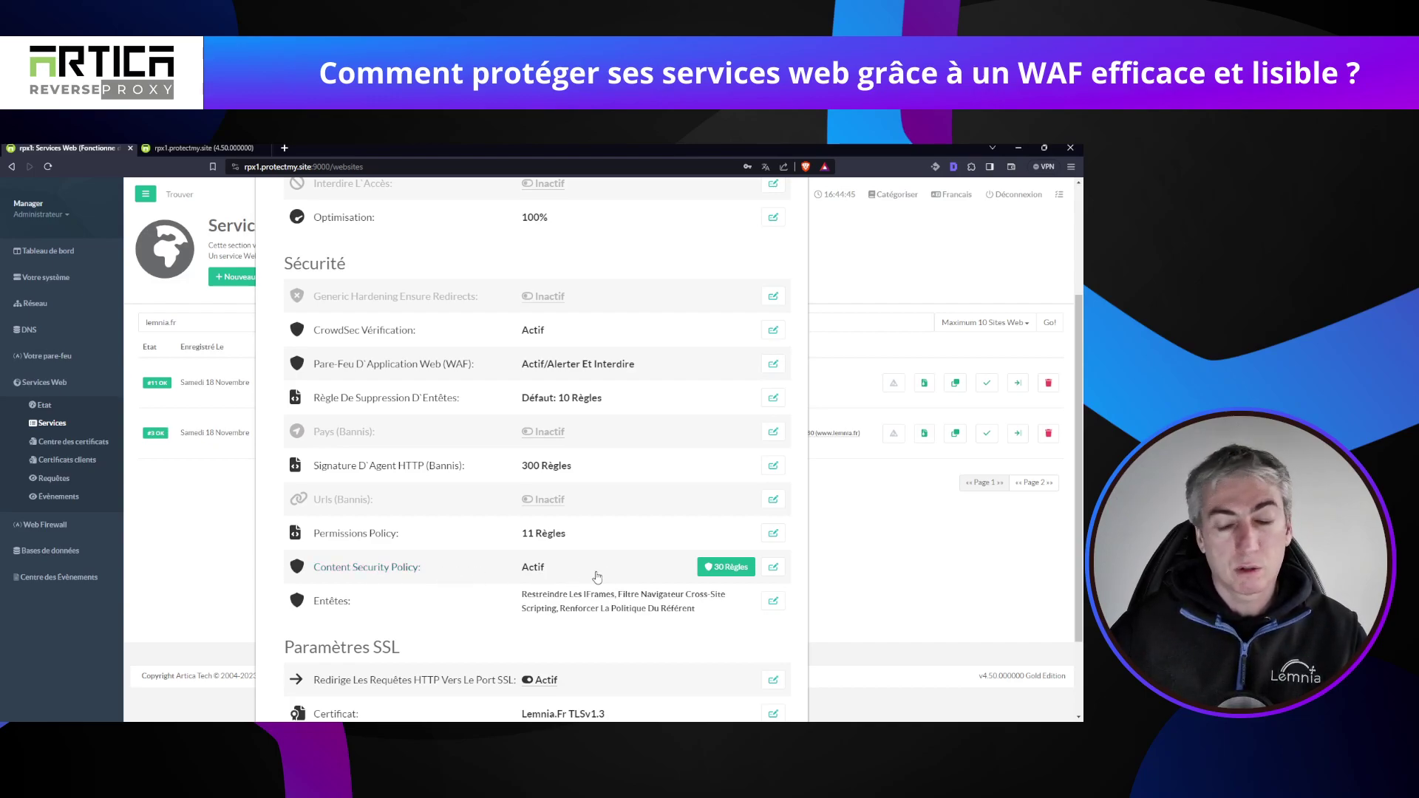
{"action": "left_click", "coordinate": [773, 569]}
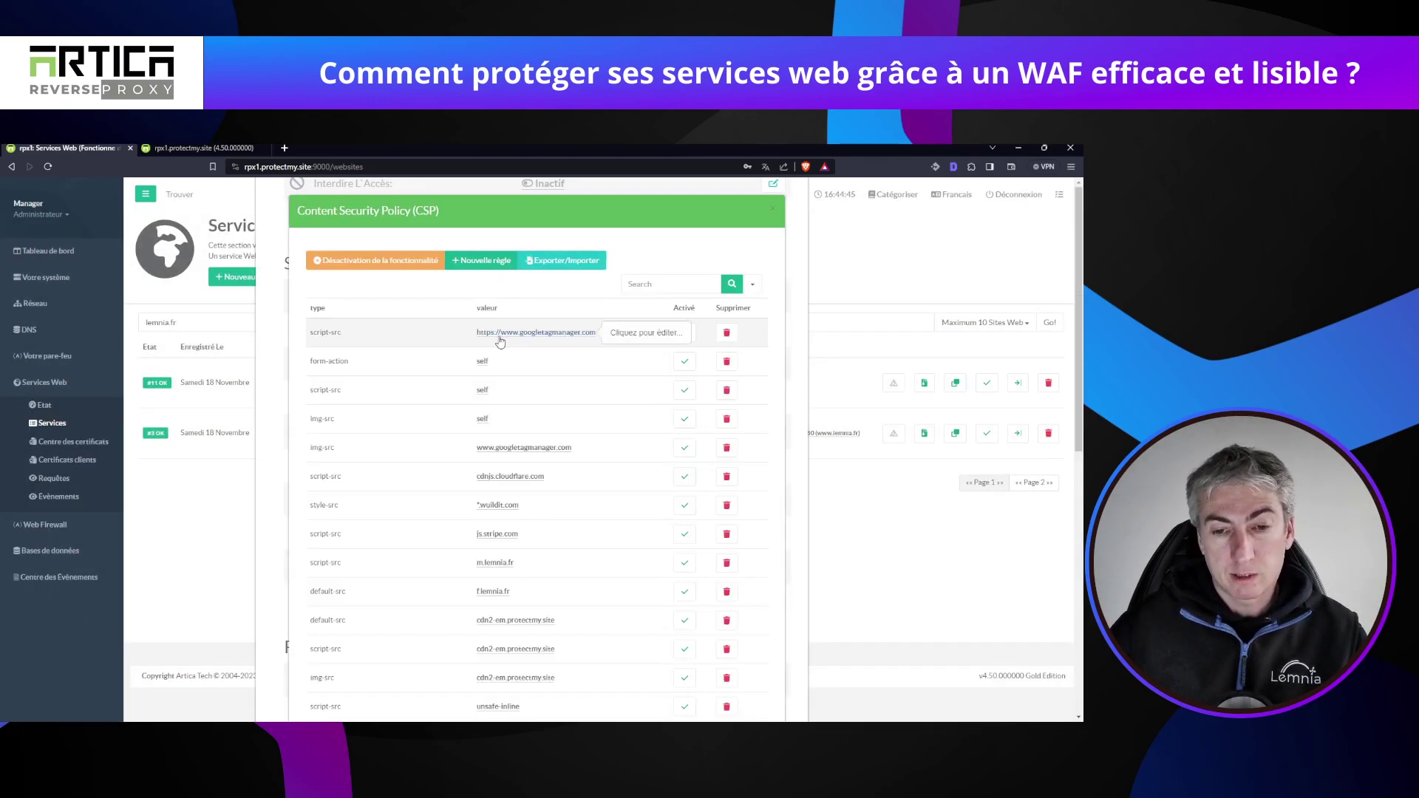
{"action": "scroll", "coordinate": [525, 384], "scroll_direction": "down", "scroll_amount": 10}
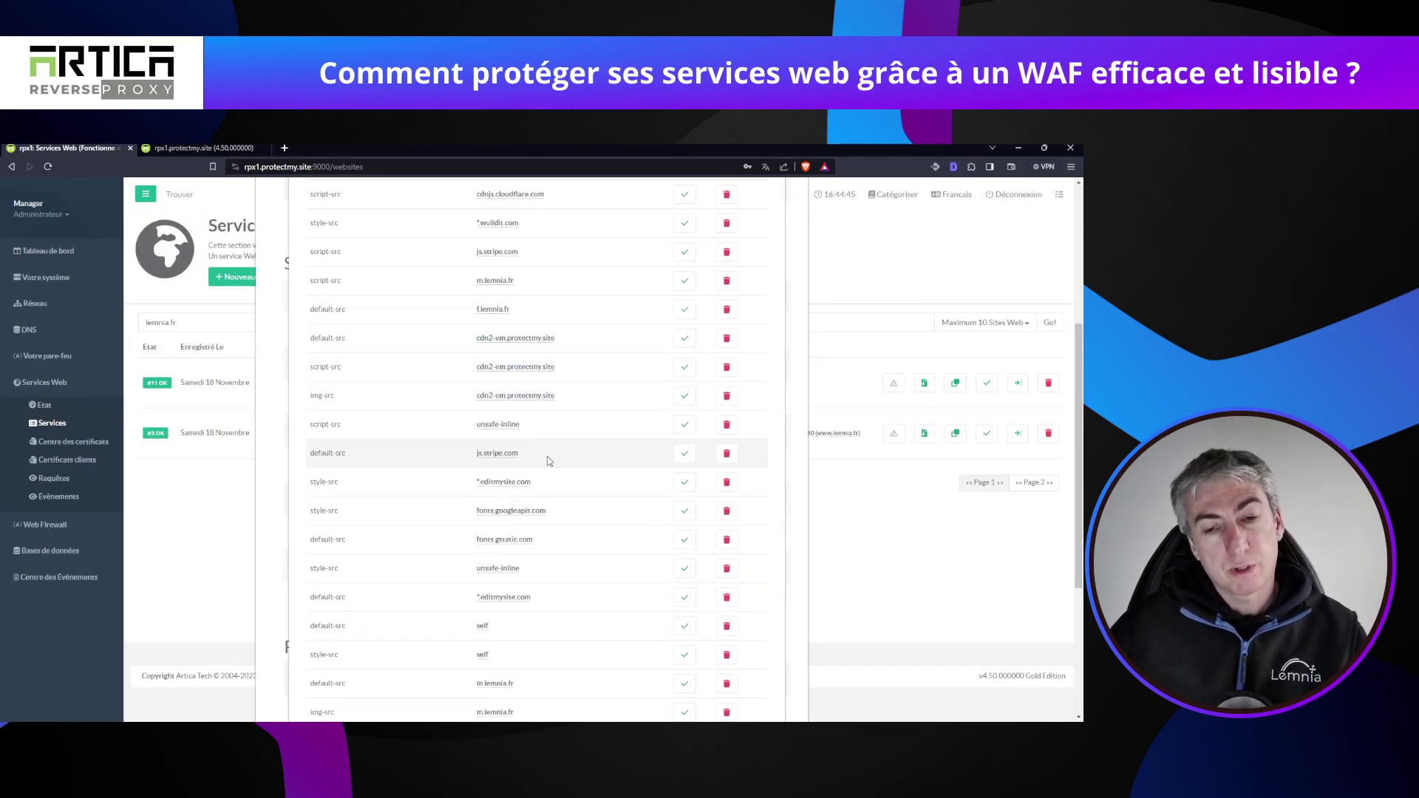
{"action": "scroll", "coordinate": [551, 462], "scroll_direction": "up", "scroll_amount": 4}
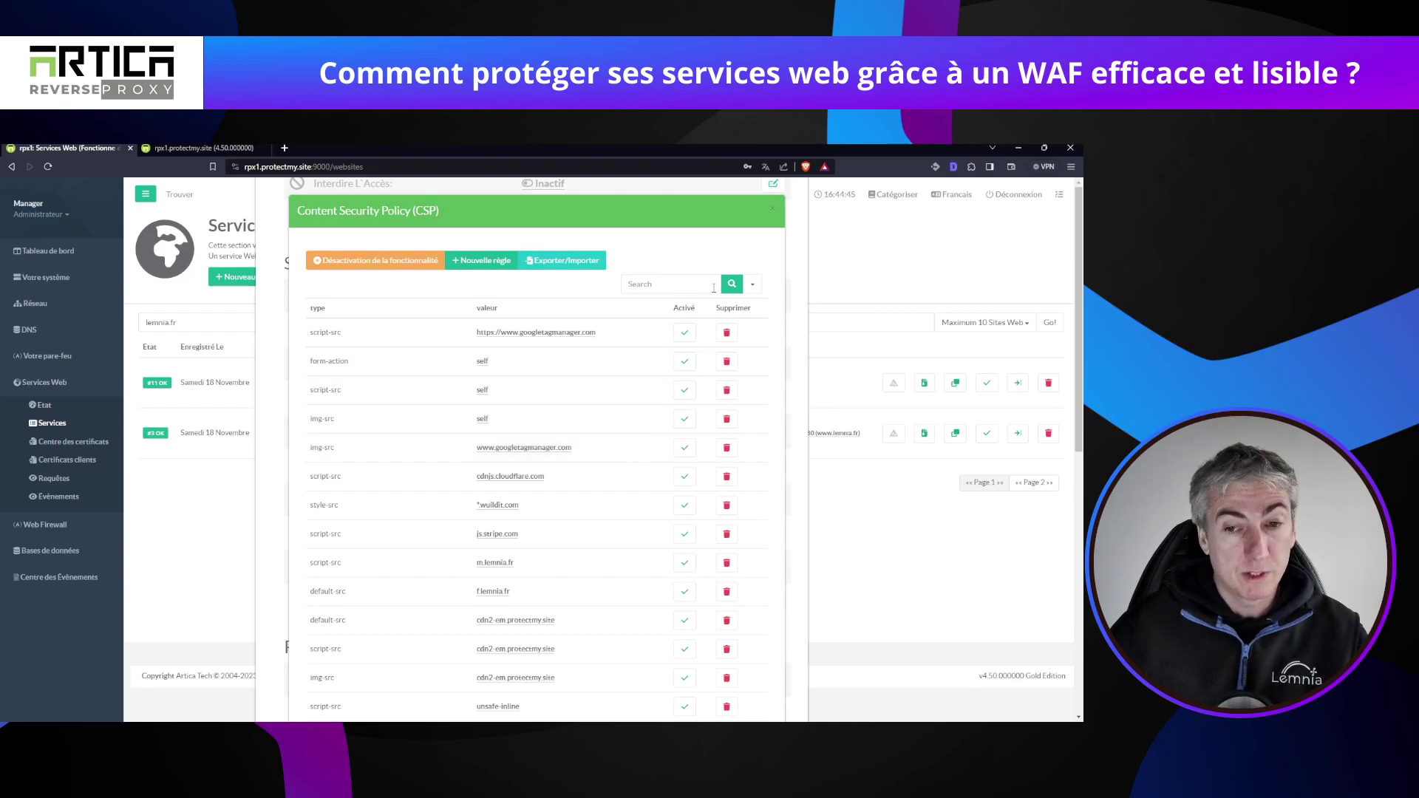
{"action": "left_click", "coordinate": [773, 213]}
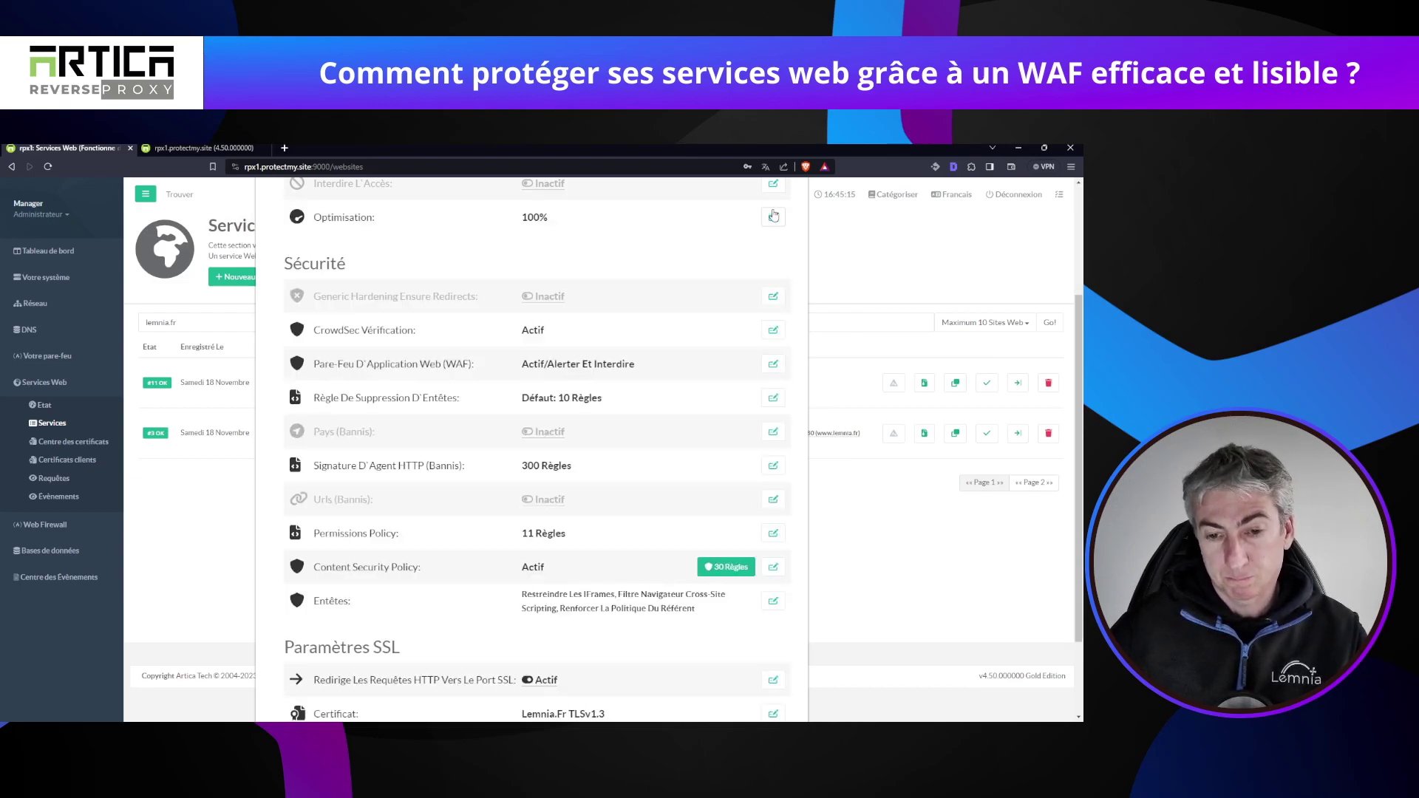
Review the banned HTTP user-agent signatures of the lemnia.fr service and close the list.
{"action": "left_click", "coordinate": [774, 467]}
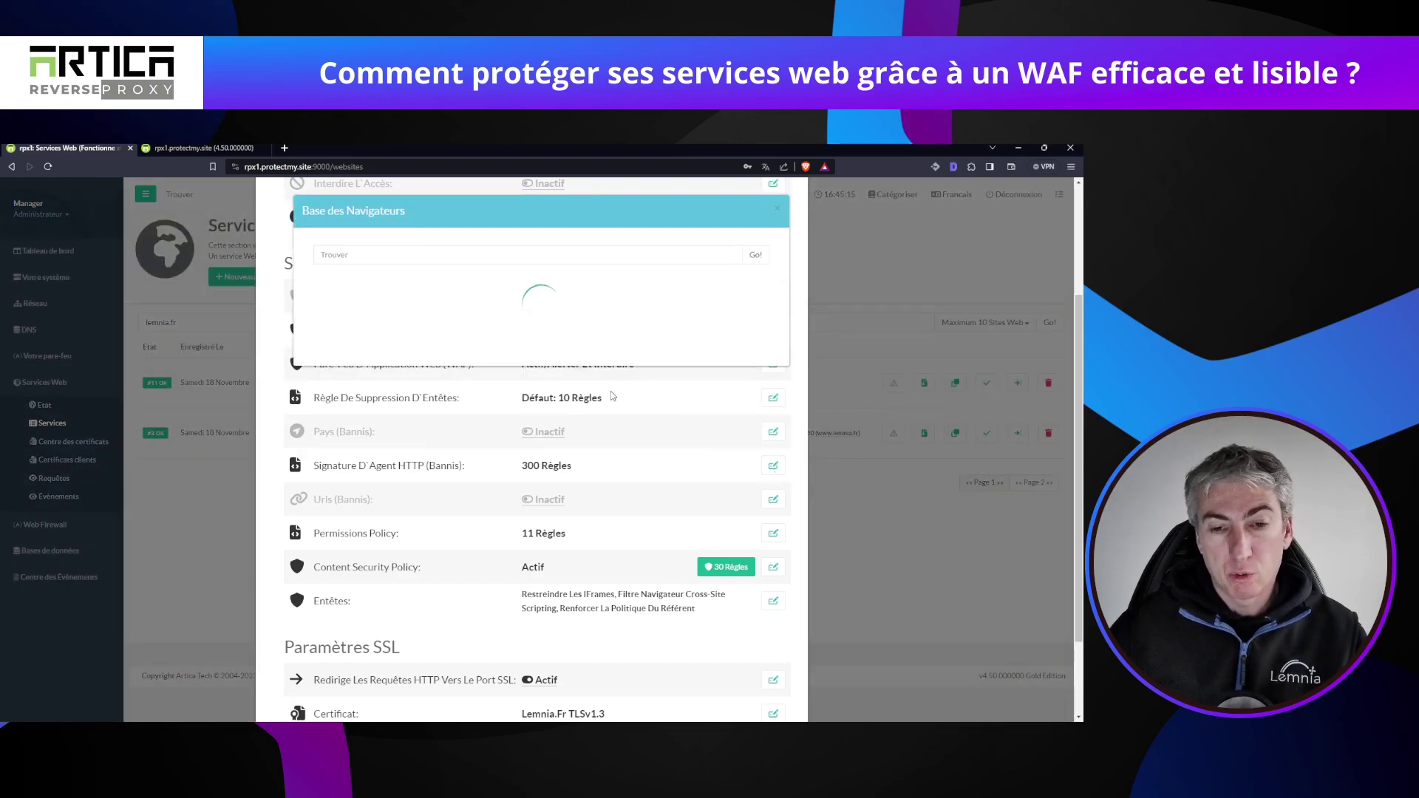
{"action": "scroll", "coordinate": [447, 348], "scroll_direction": "down", "scroll_amount": 3}
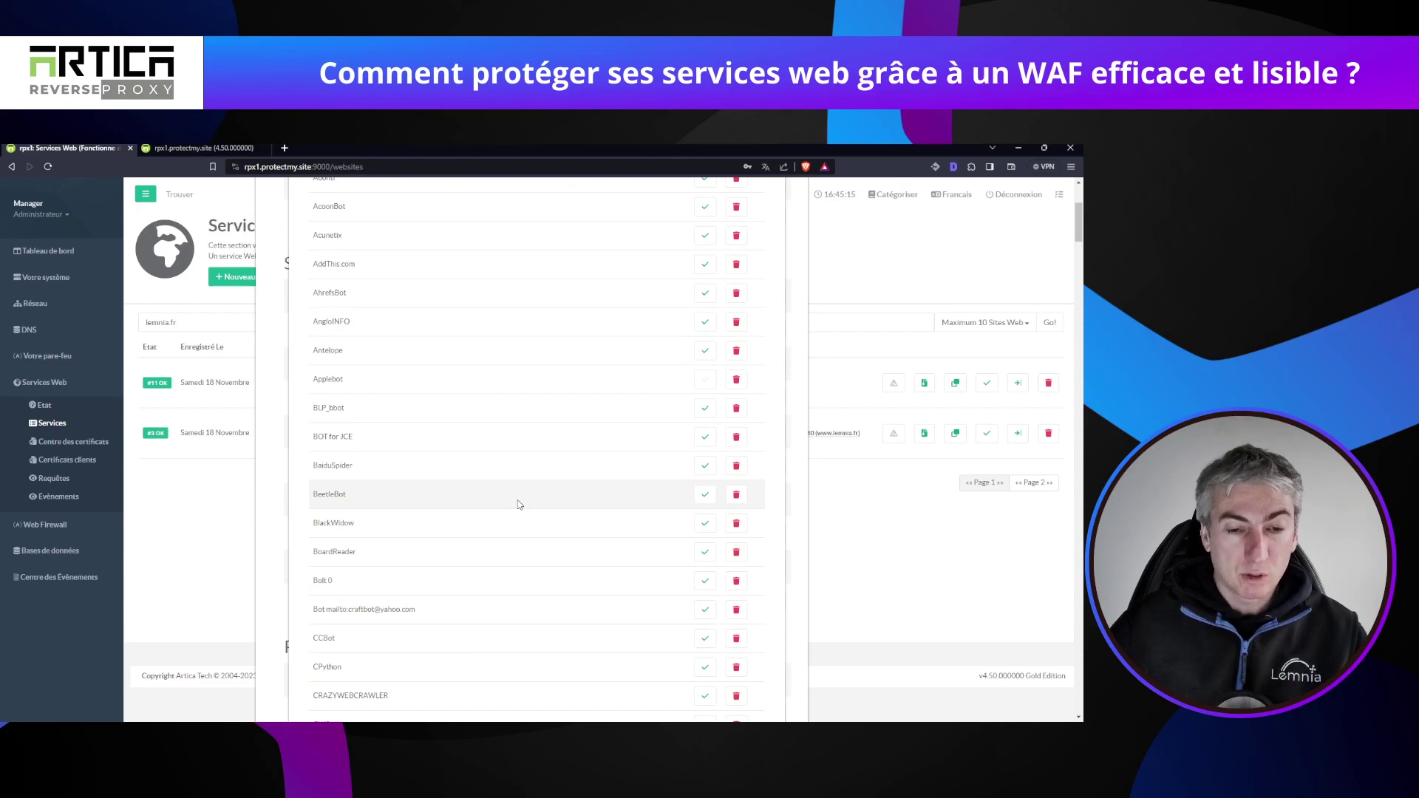
{"action": "scroll", "coordinate": [520, 505], "scroll_direction": "up", "scroll_amount": 3}
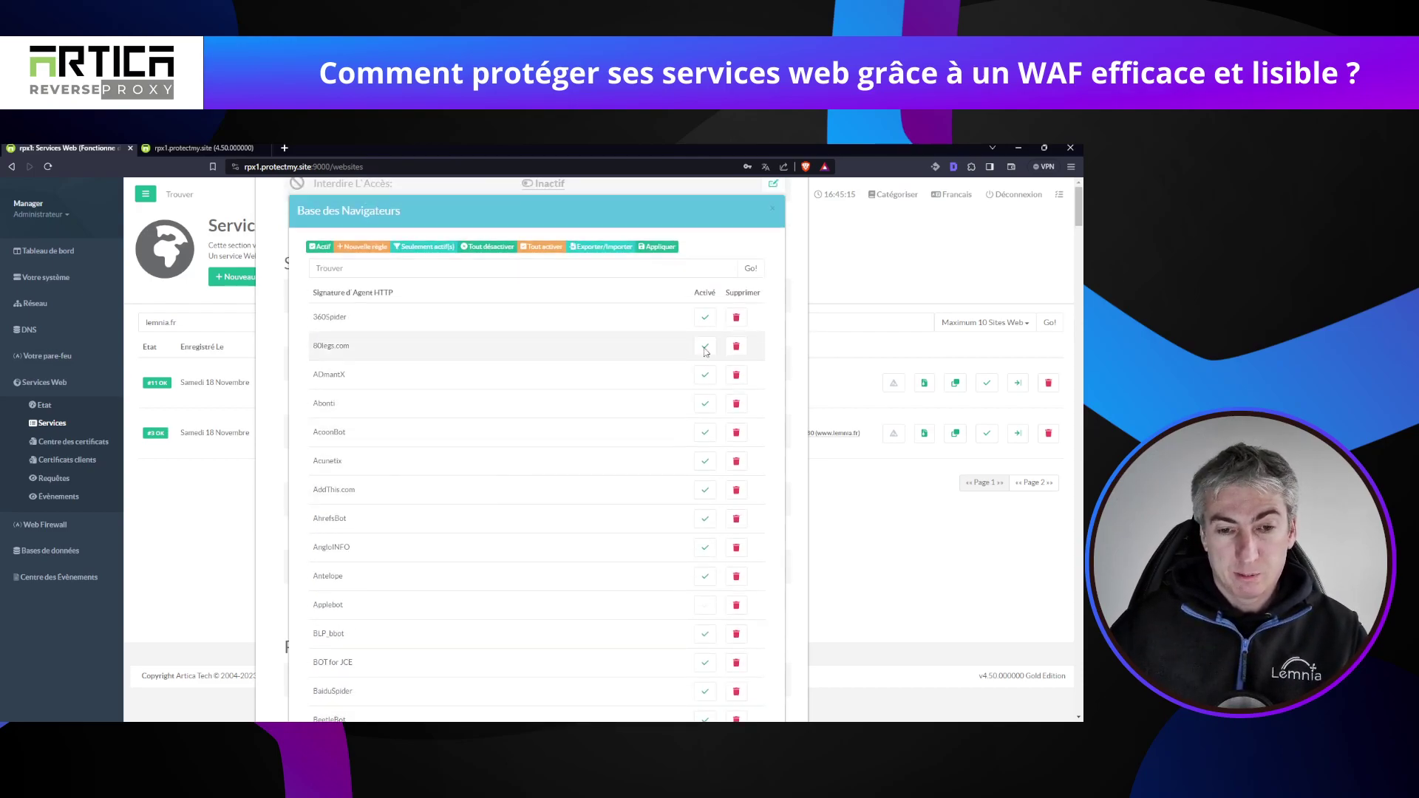
{"action": "left_click", "coordinate": [772, 214]}
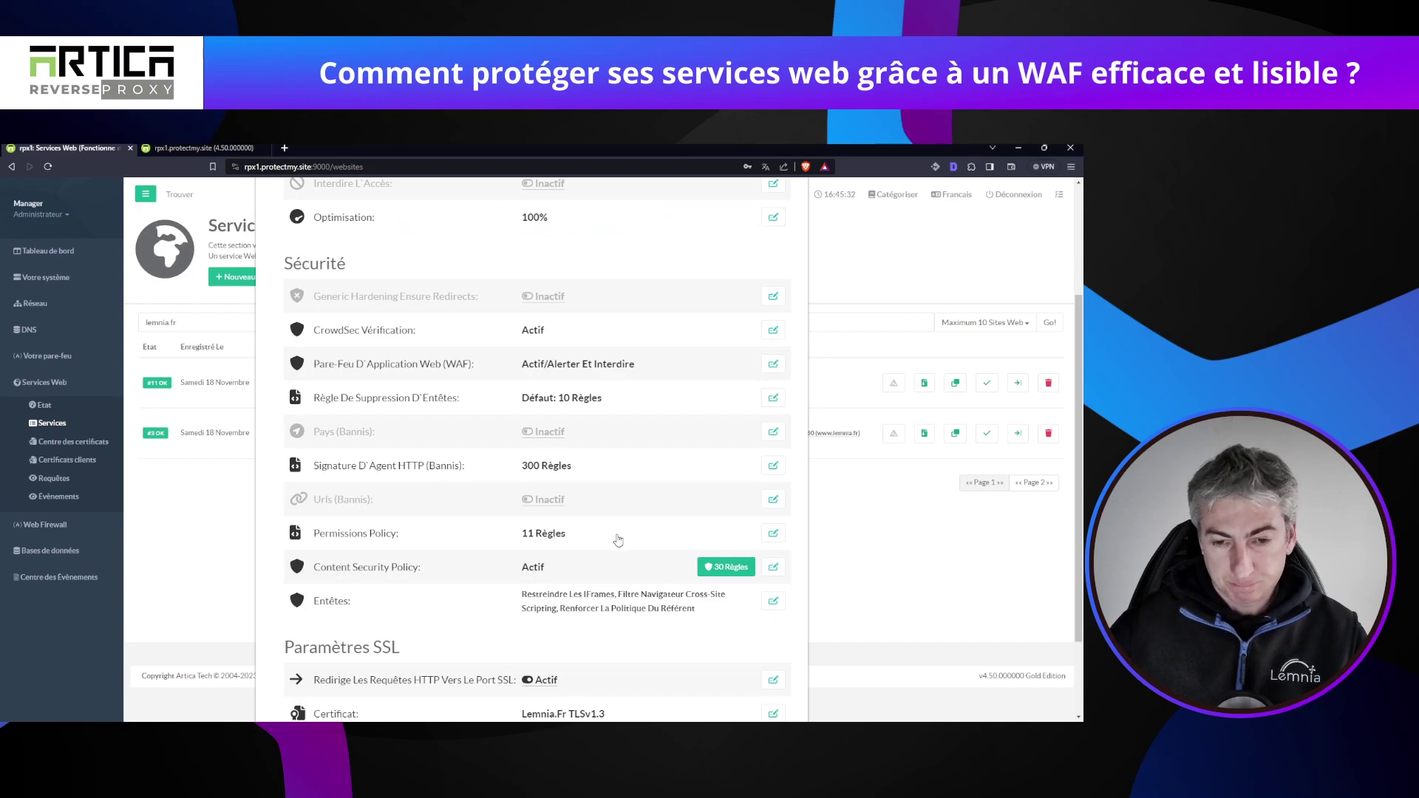
Review the header removal rules of the lemnia.fr service, including X-Powered-By and X-Host, and close the list.
{"action": "left_click", "coordinate": [773, 398]}
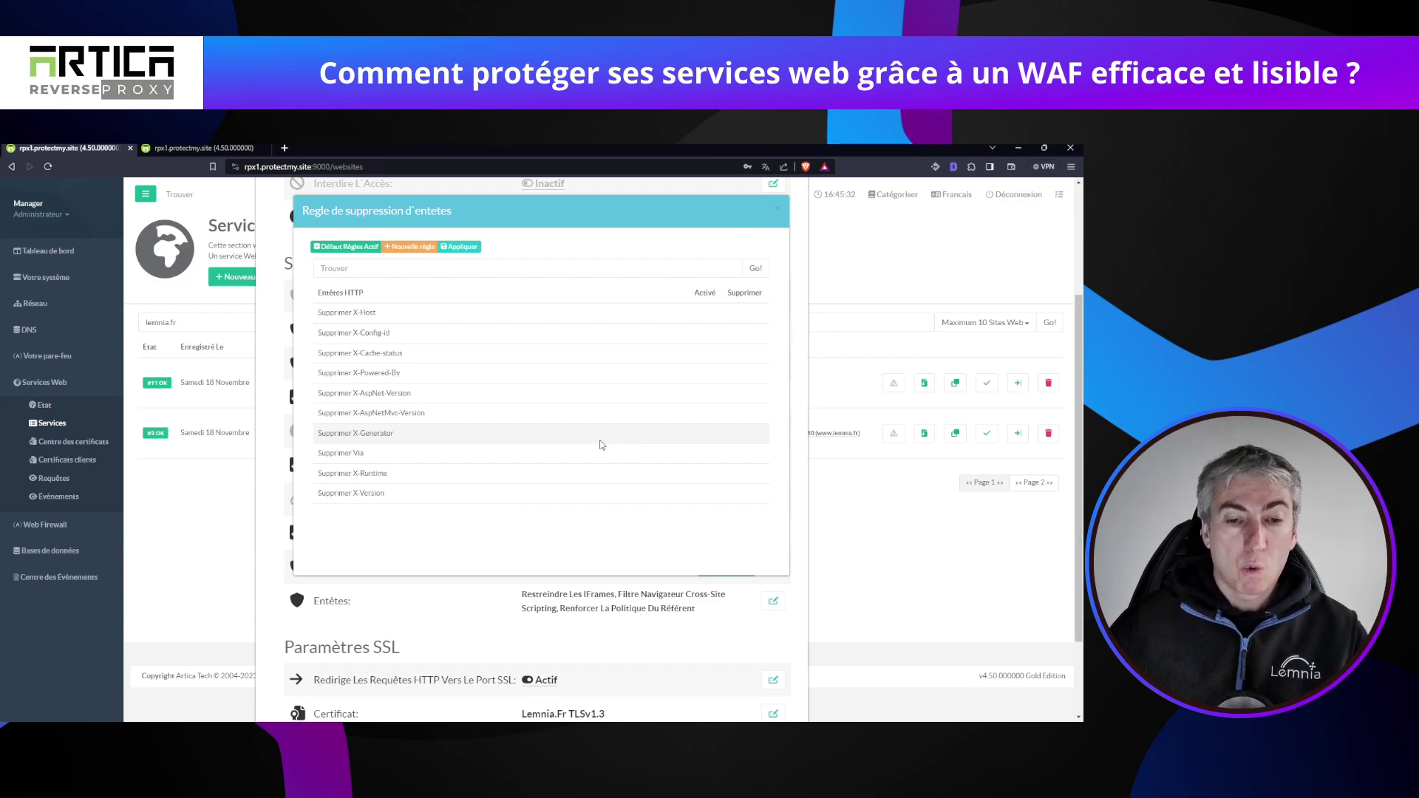
{"action": "left_click_drag", "start_coordinate": [371, 377], "coordinate": [352, 375]}
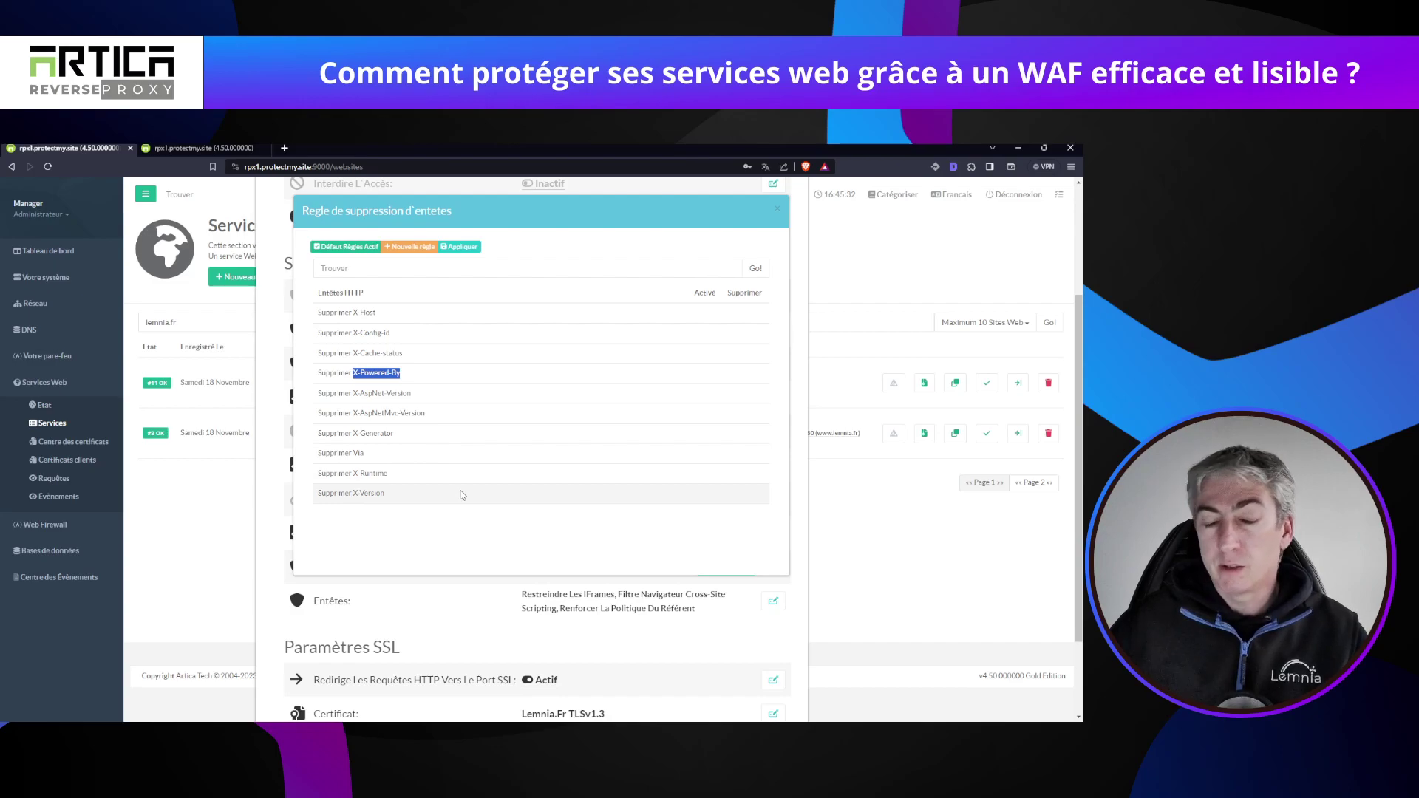
{"action": "left_click_drag", "start_coordinate": [377, 314], "coordinate": [351, 319]}
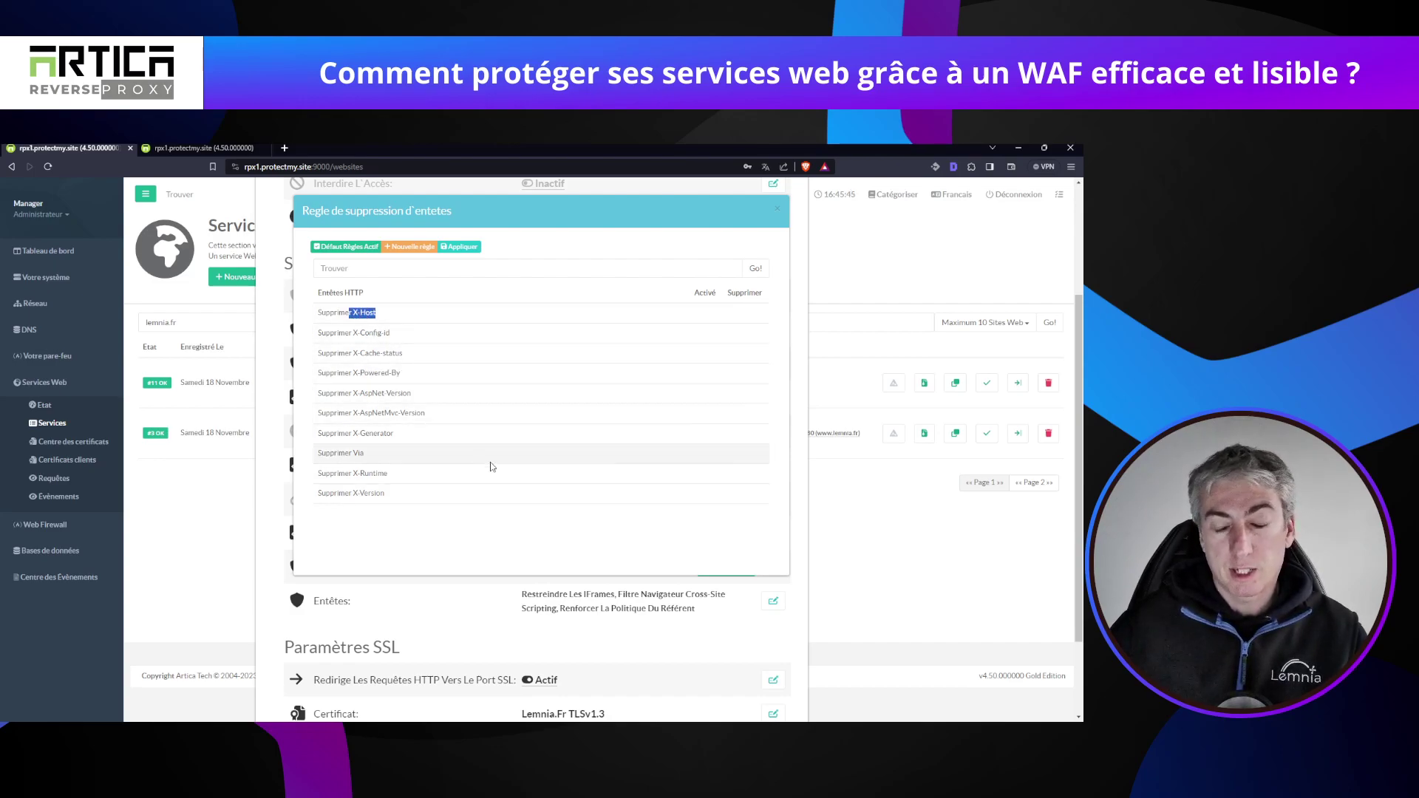
{"action": "left_click", "coordinate": [480, 494]}
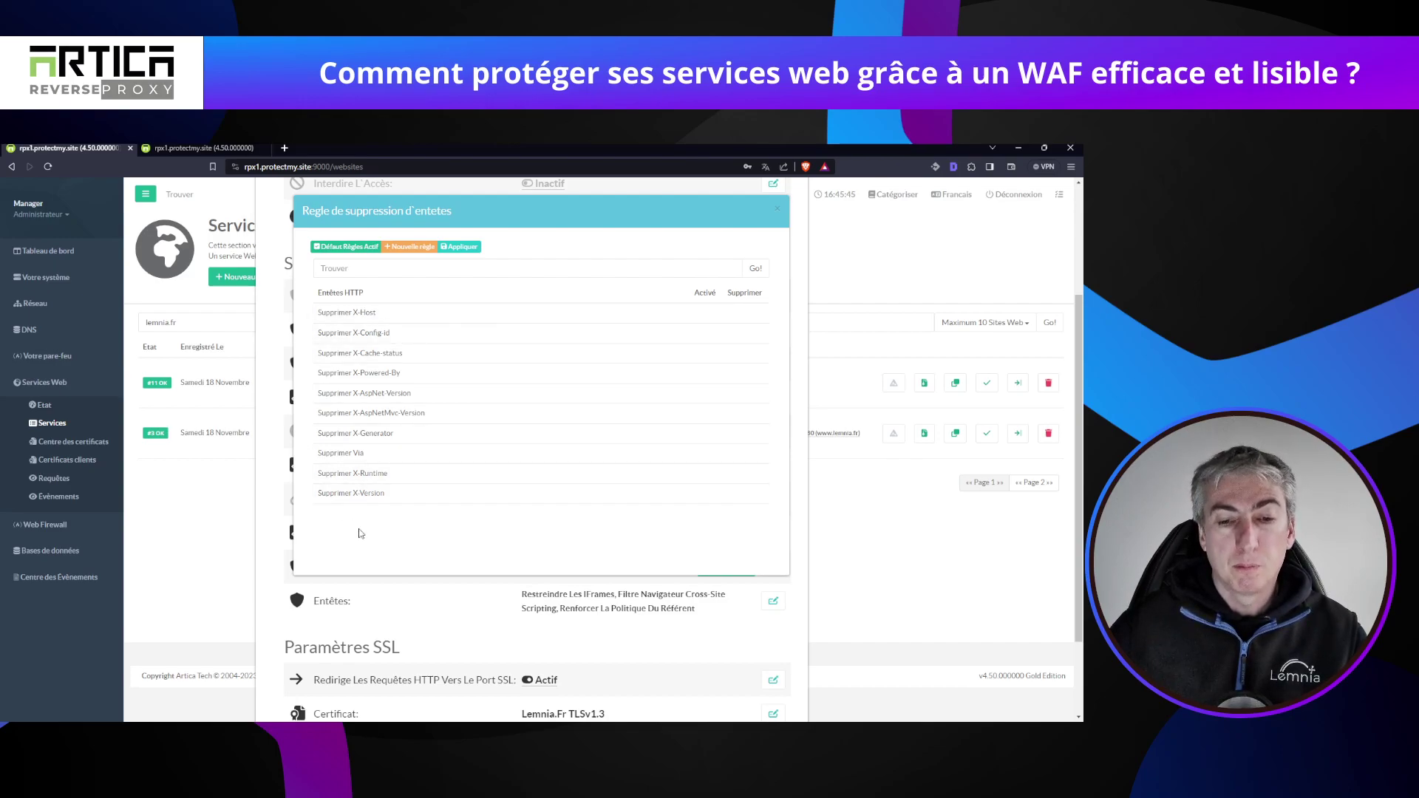
{"action": "left_click", "coordinate": [779, 214]}
Review the lemnia.fr service's header protections, including HTTP Strict Transport Security (HSTS), and close the service's settings.
{"action": "scroll", "coordinate": [614, 414], "scroll_direction": "down", "scroll_amount": 2}
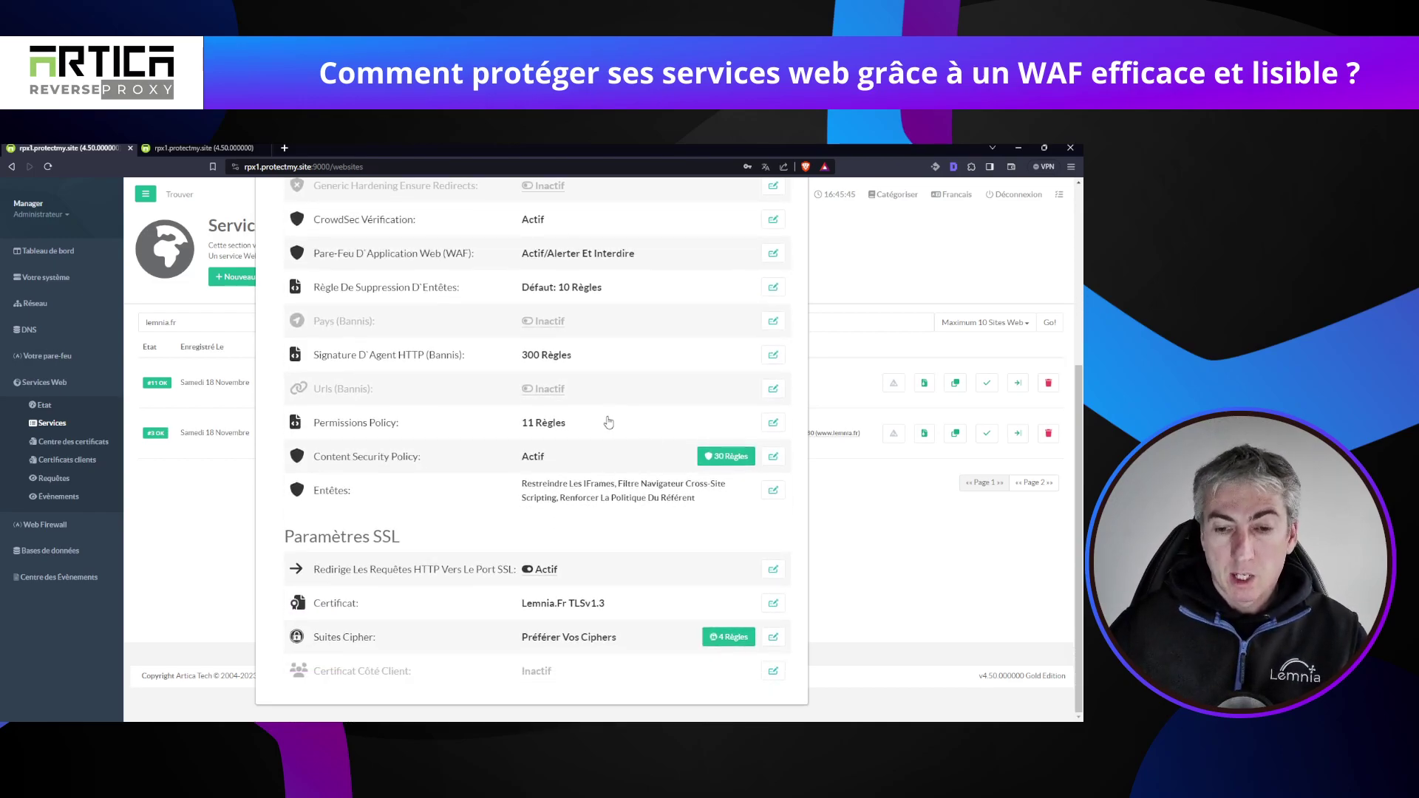
{"action": "left_click", "coordinate": [776, 491]}
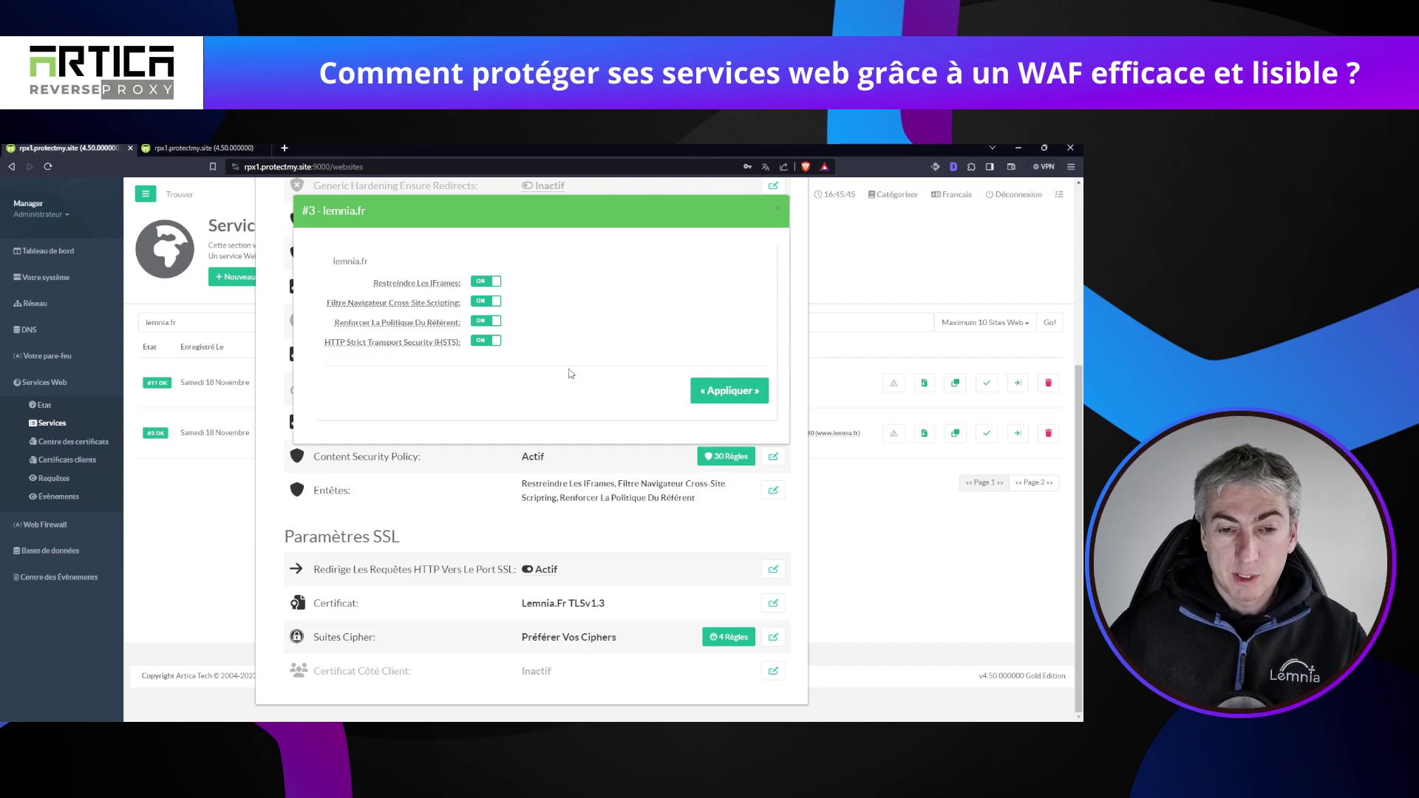
{"action": "left_click_drag", "start_coordinate": [461, 345], "coordinate": [437, 344]}
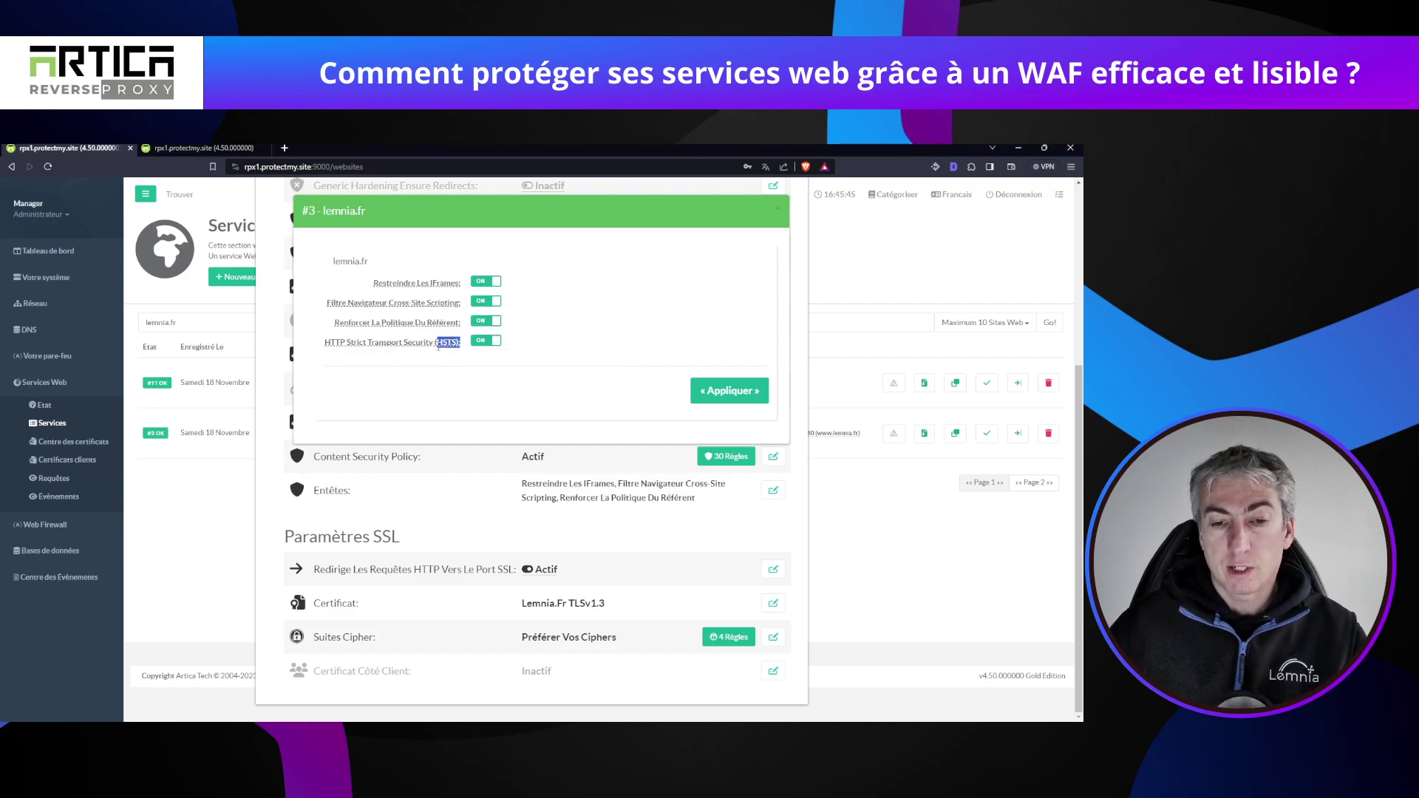
{"action": "left_click", "coordinate": [778, 214]}
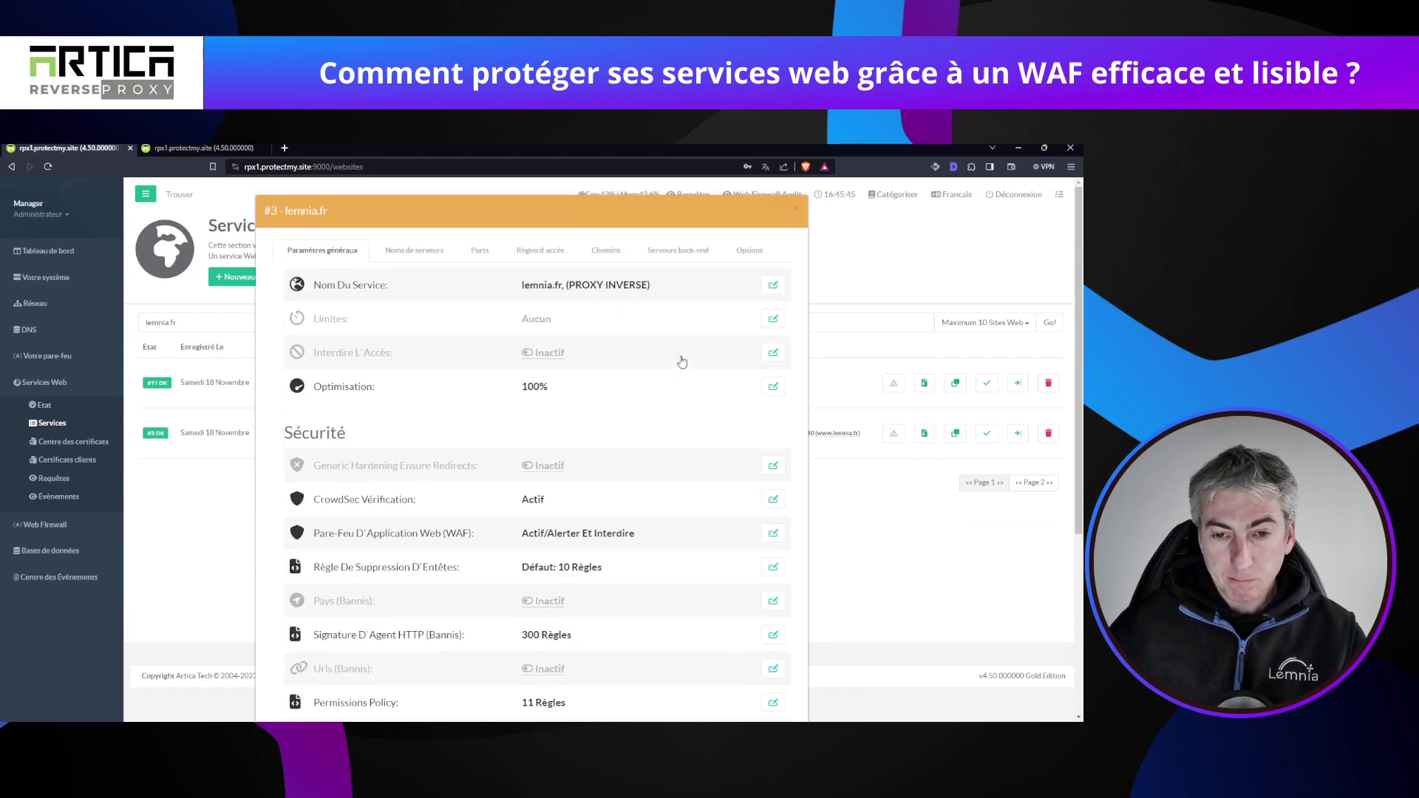
{"action": "left_click", "coordinate": [797, 212]}
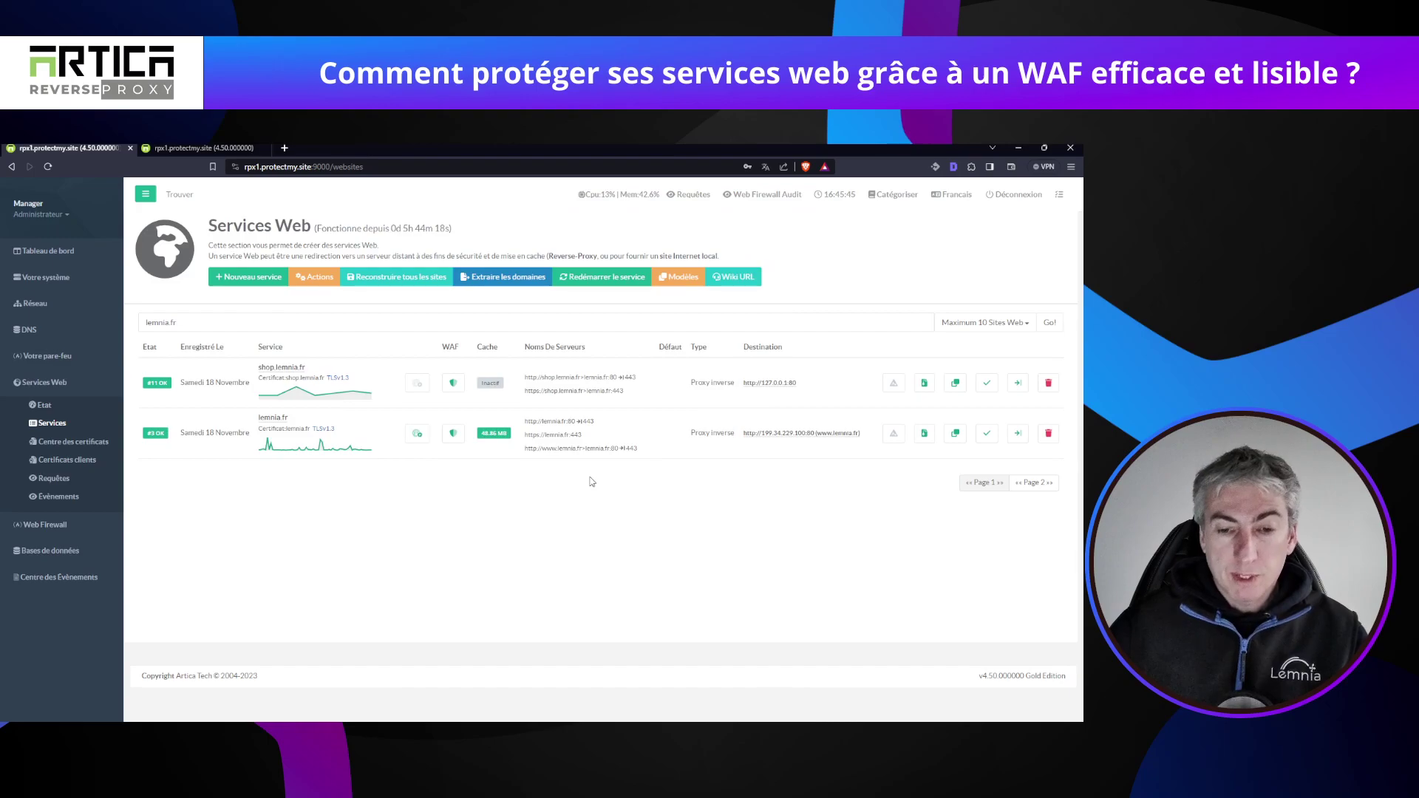
Open the Web Firewall audit and examine the severity and path of the critical lemnia.fr alerts.
{"action": "left_click", "coordinate": [46, 526]}
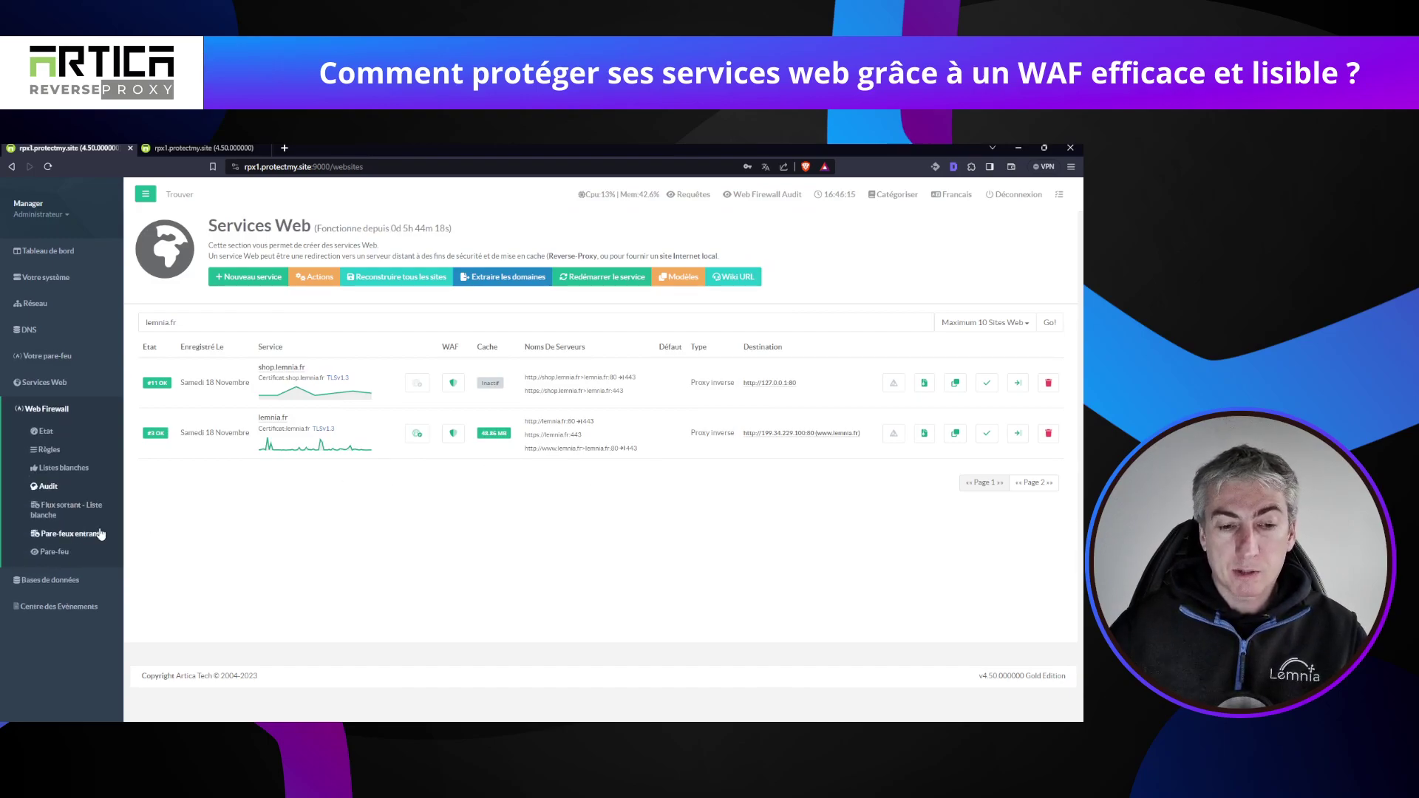
{"action": "left_click", "coordinate": [47, 487]}
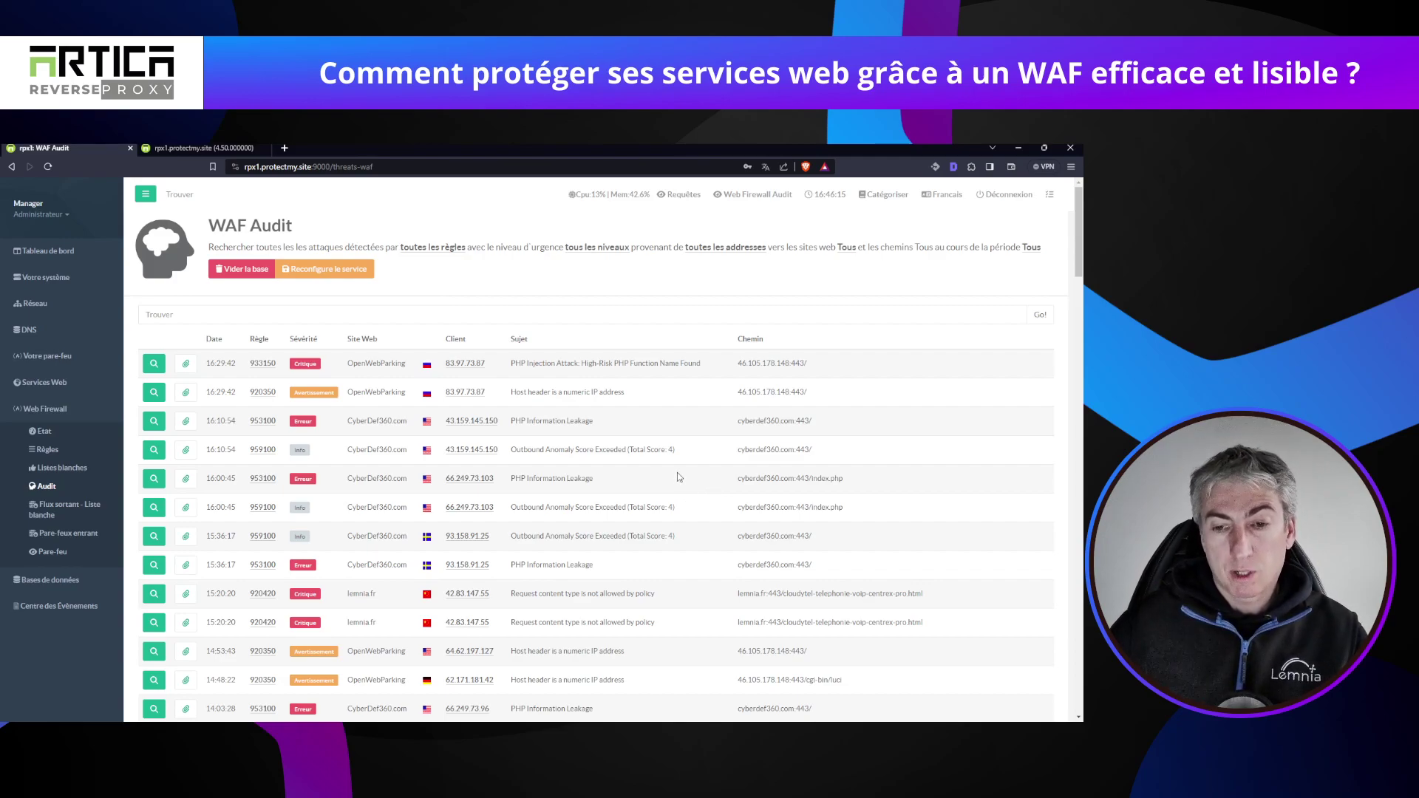
{"action": "scroll", "coordinate": [669, 430], "scroll_direction": "down", "scroll_amount": 3}
{"action": "scroll", "coordinate": [669, 429], "scroll_direction": "up", "scroll_amount": 2}
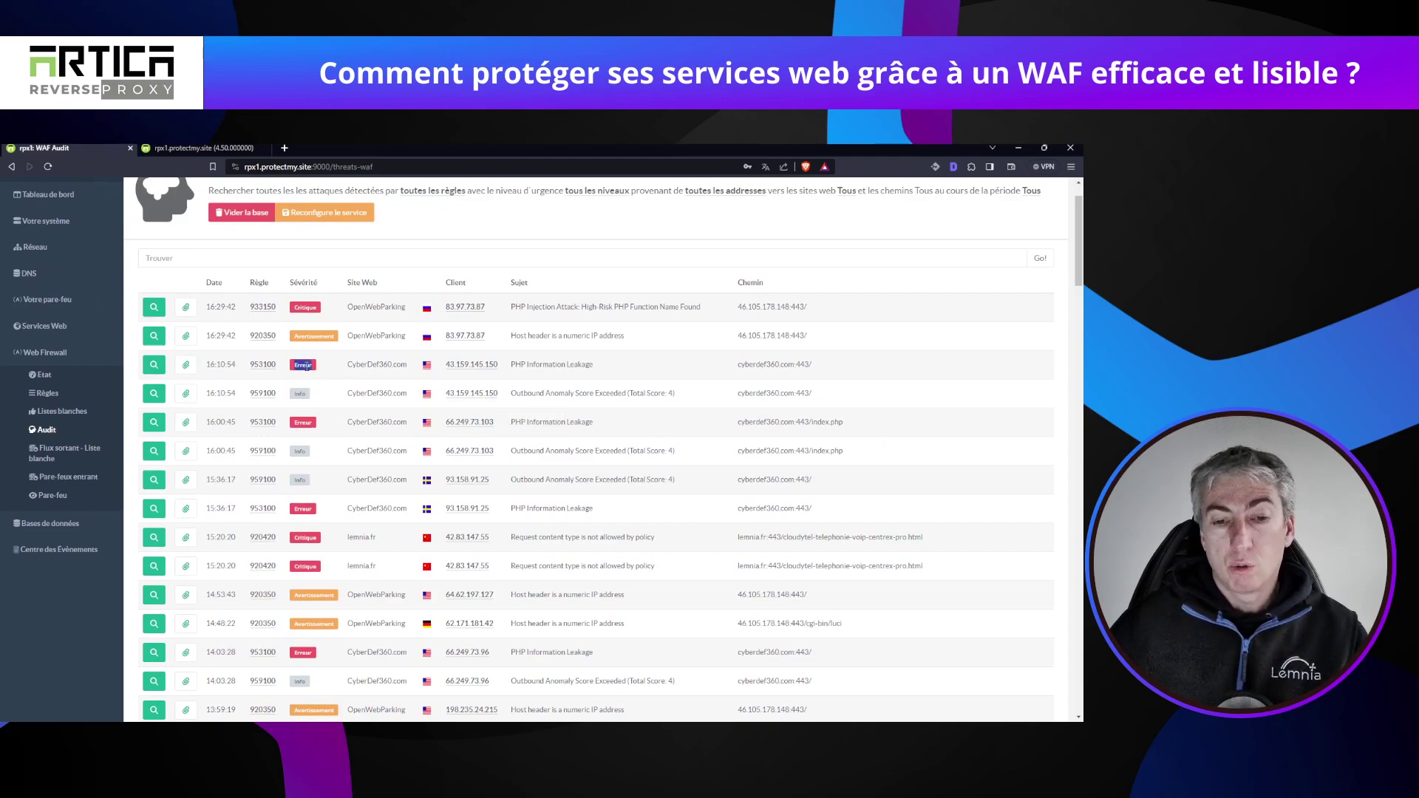
{"action": "double_click", "coordinate": [308, 538]}
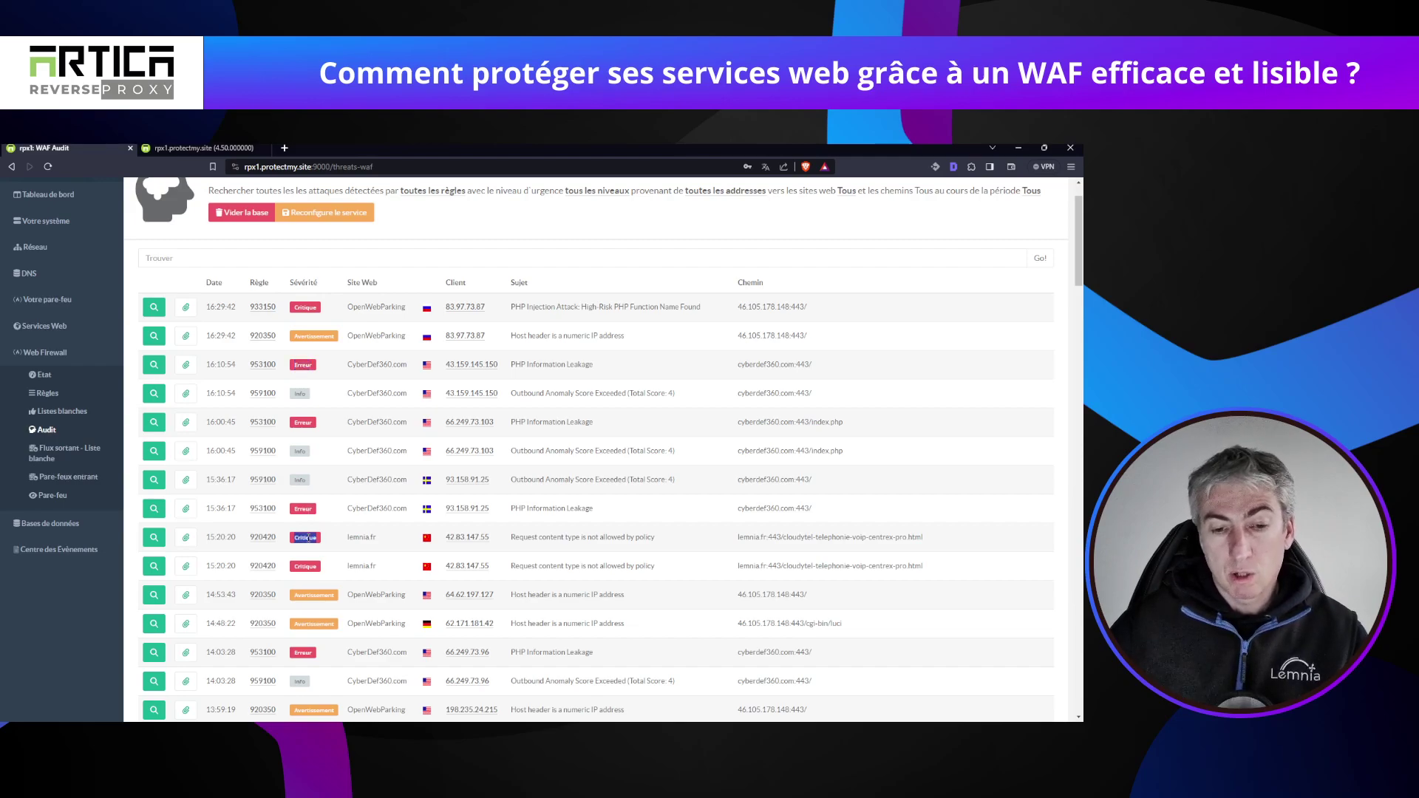
{"action": "left_click", "coordinate": [743, 537]}
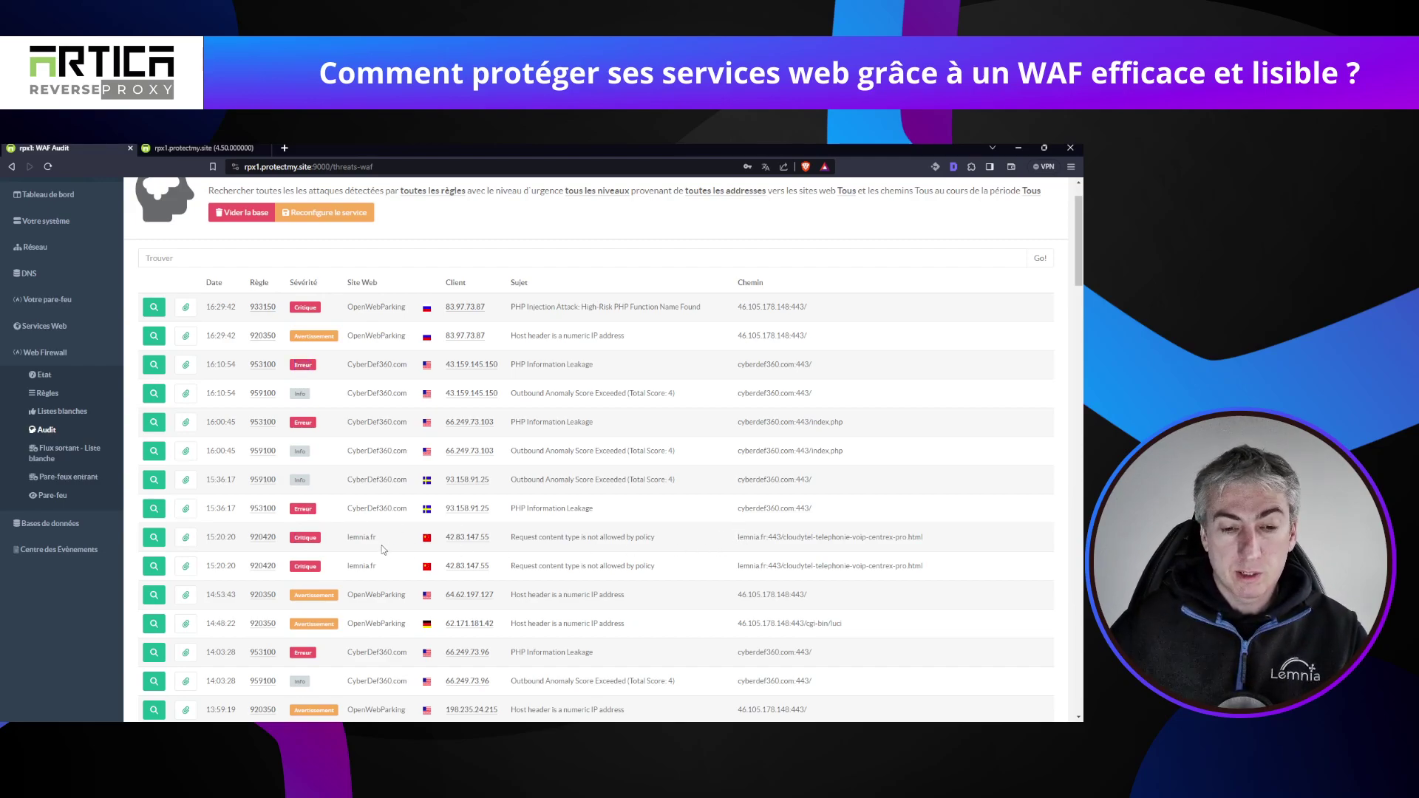
Review rule 920420 of the lemnia.fr alert with its lemnia.fr whitelist options, close it, and examine the alert's subject.
{"action": "left_click", "coordinate": [262, 538]}
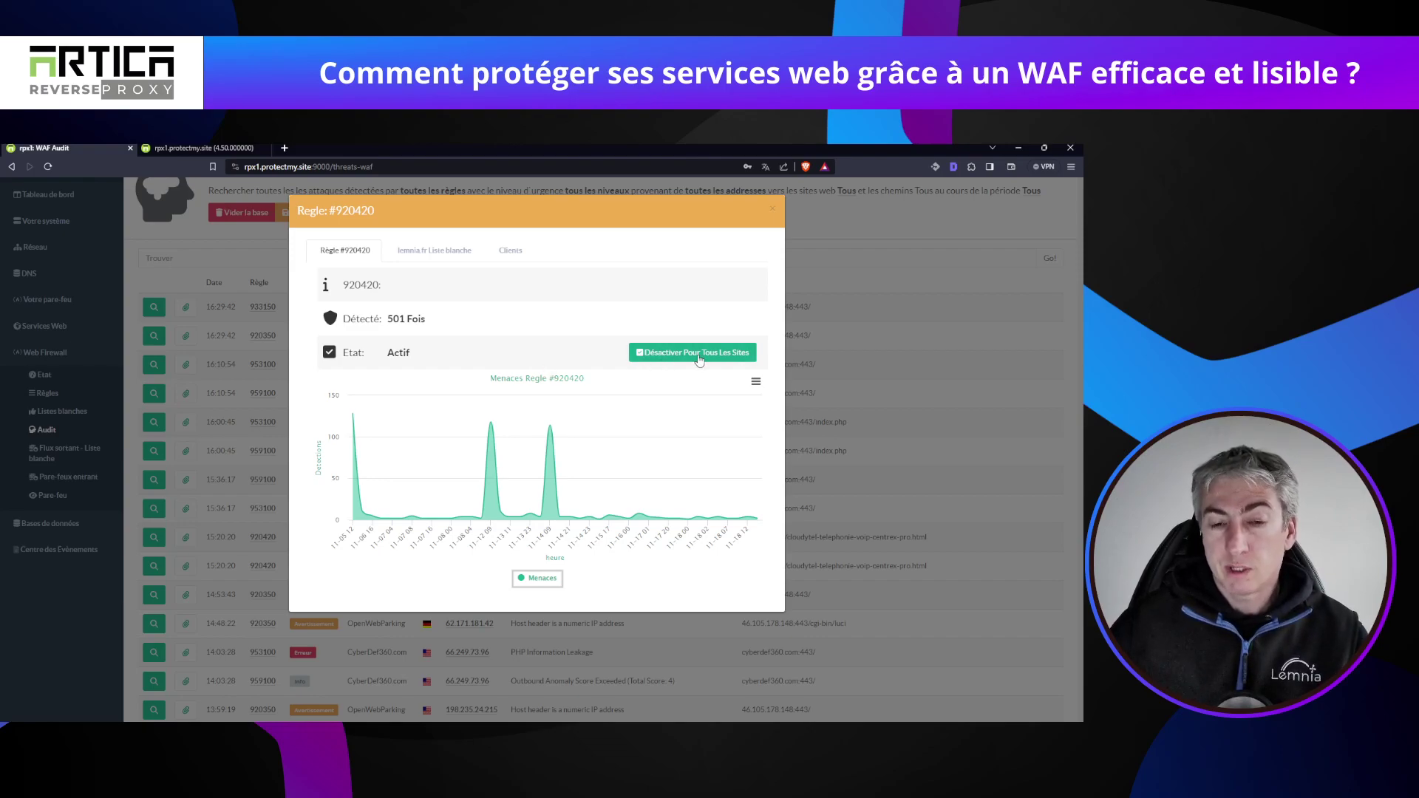
{"action": "left_click", "coordinate": [434, 251]}
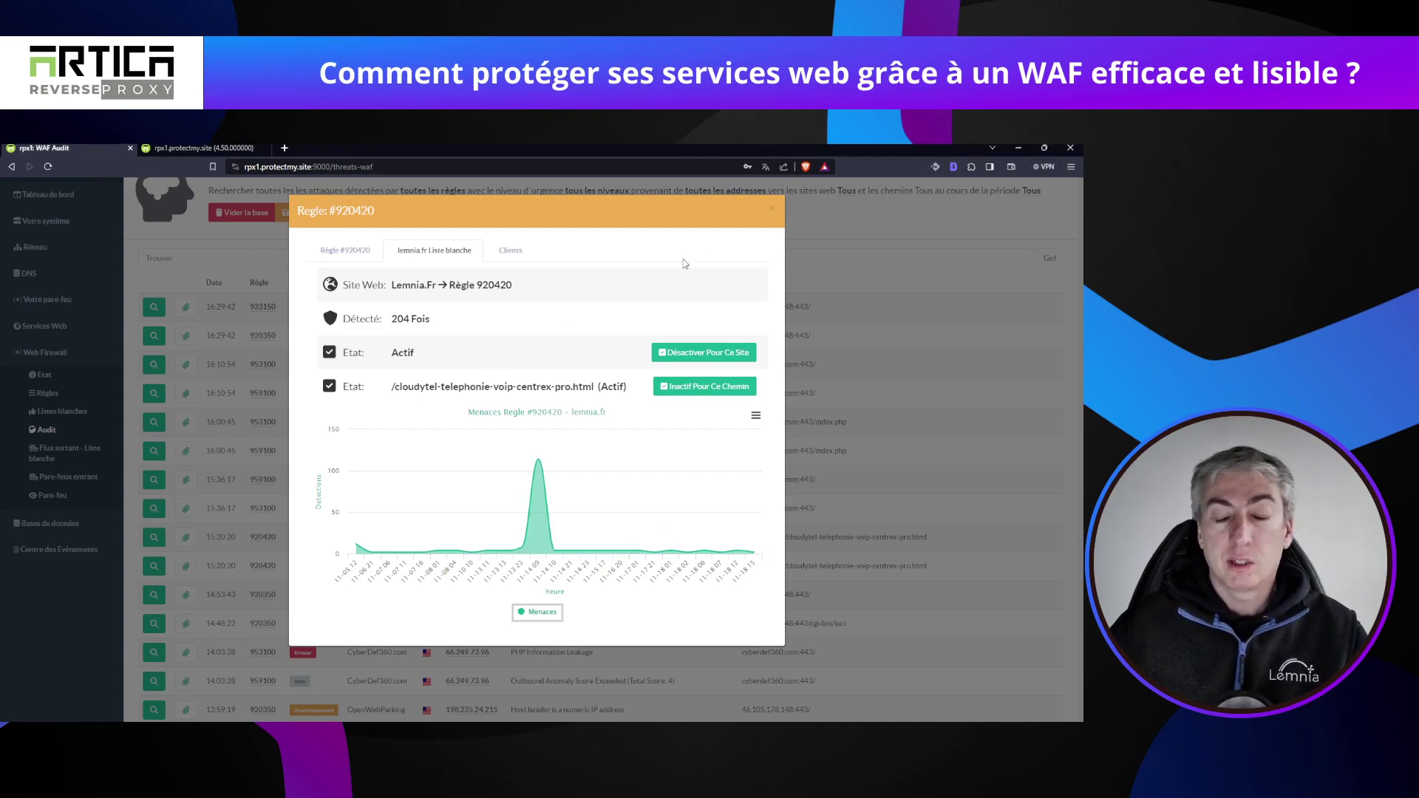
{"action": "left_click", "coordinate": [771, 213]}
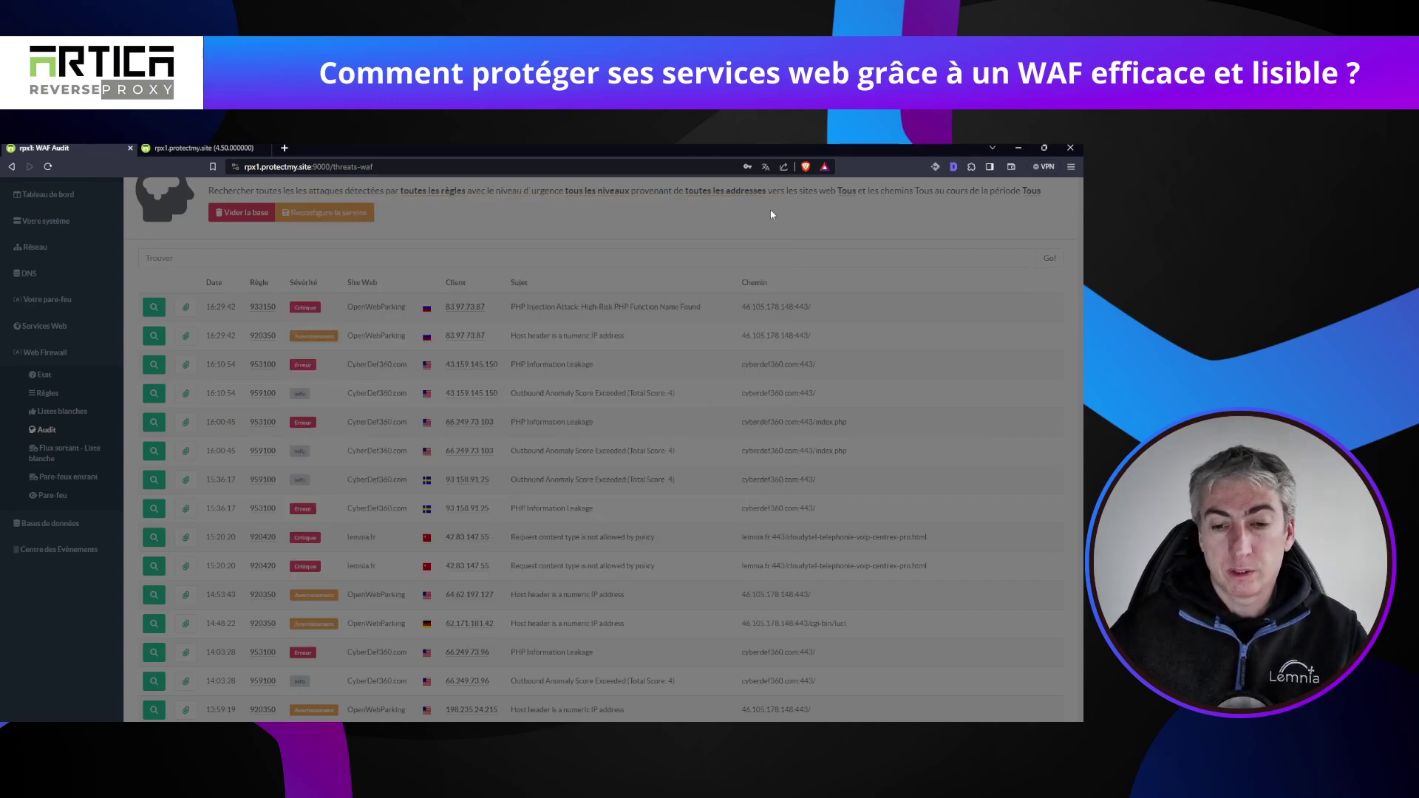
{"action": "left_click_drag", "start_coordinate": [657, 539], "coordinate": [553, 540]}
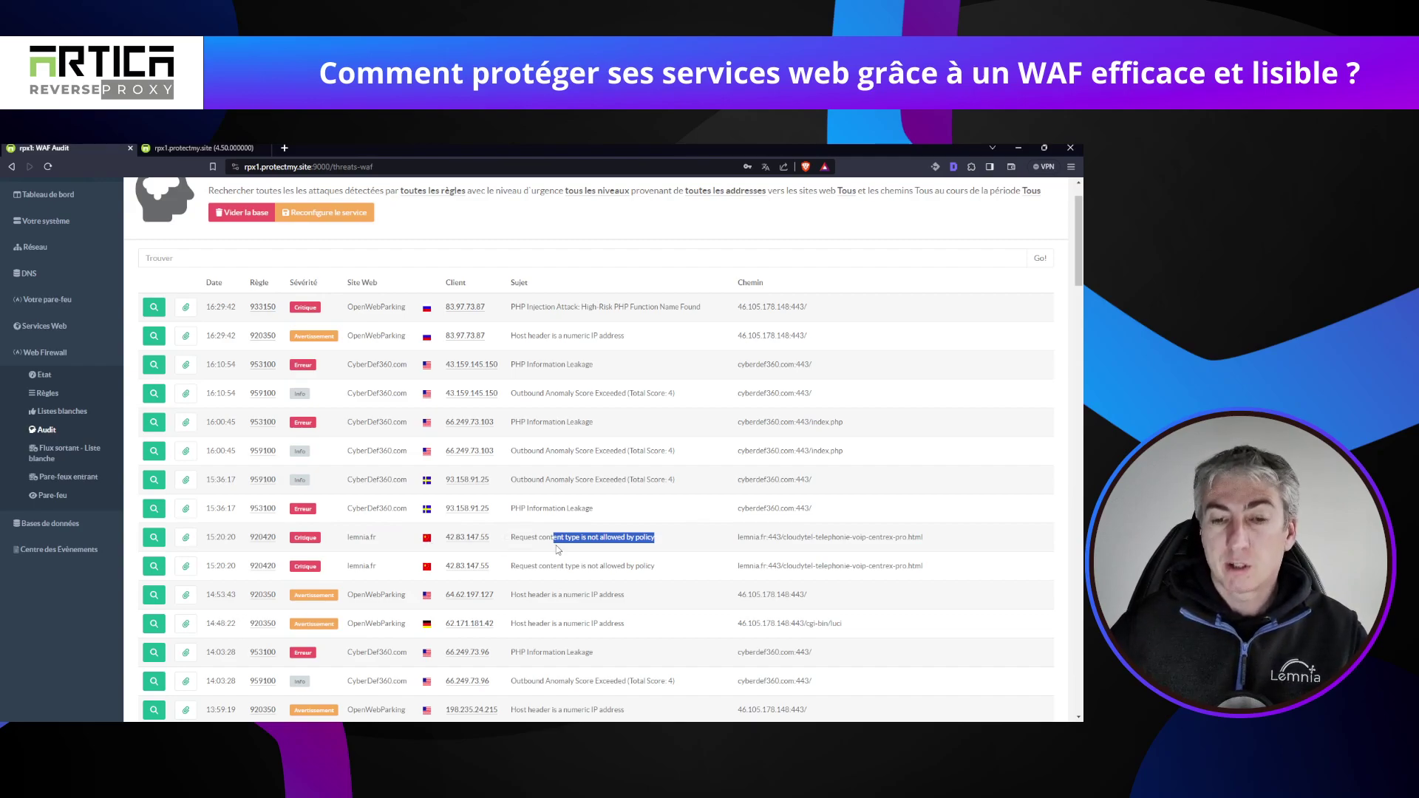
{"action": "left_click", "coordinate": [634, 559]}
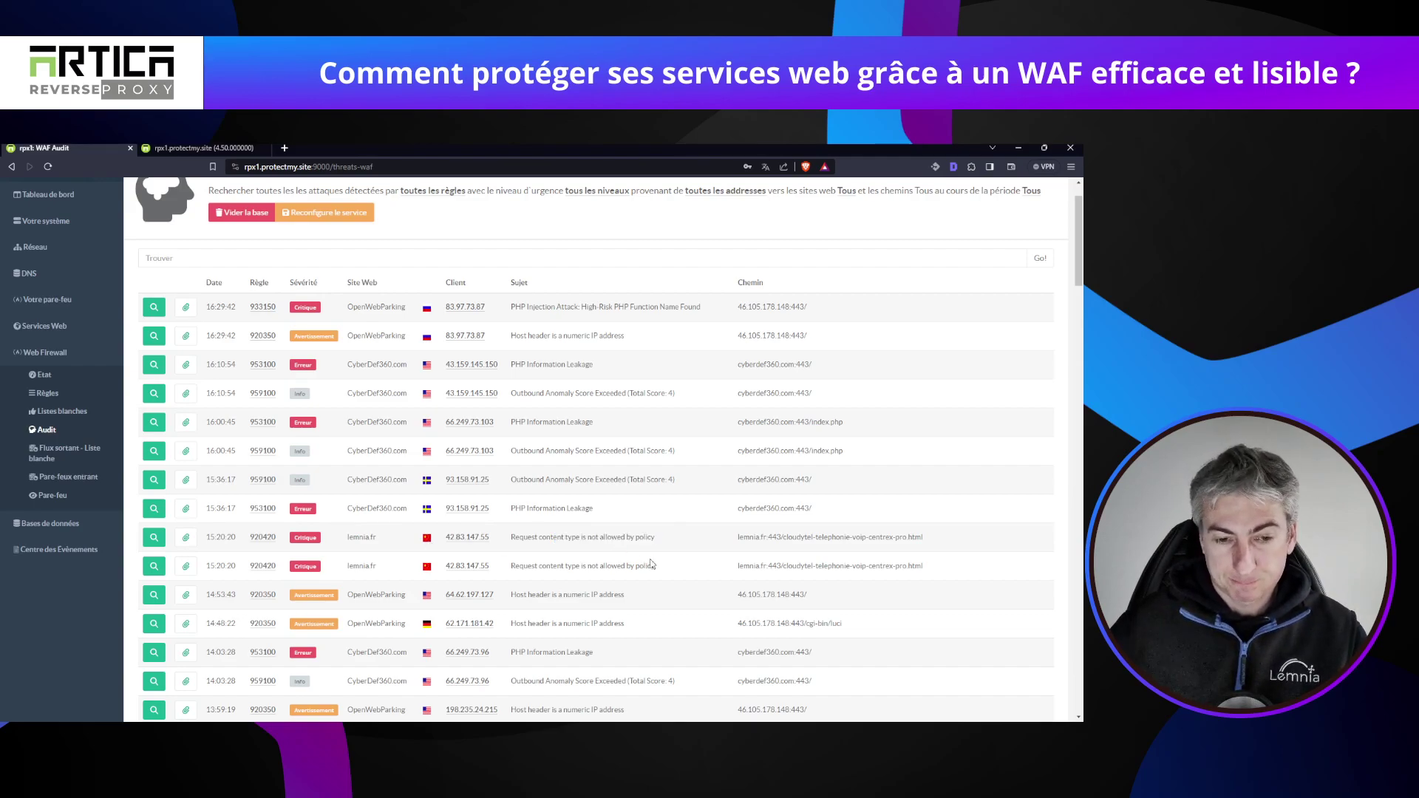
{"action": "scroll", "coordinate": [648, 509], "scroll_direction": "up", "scroll_amount": 1}
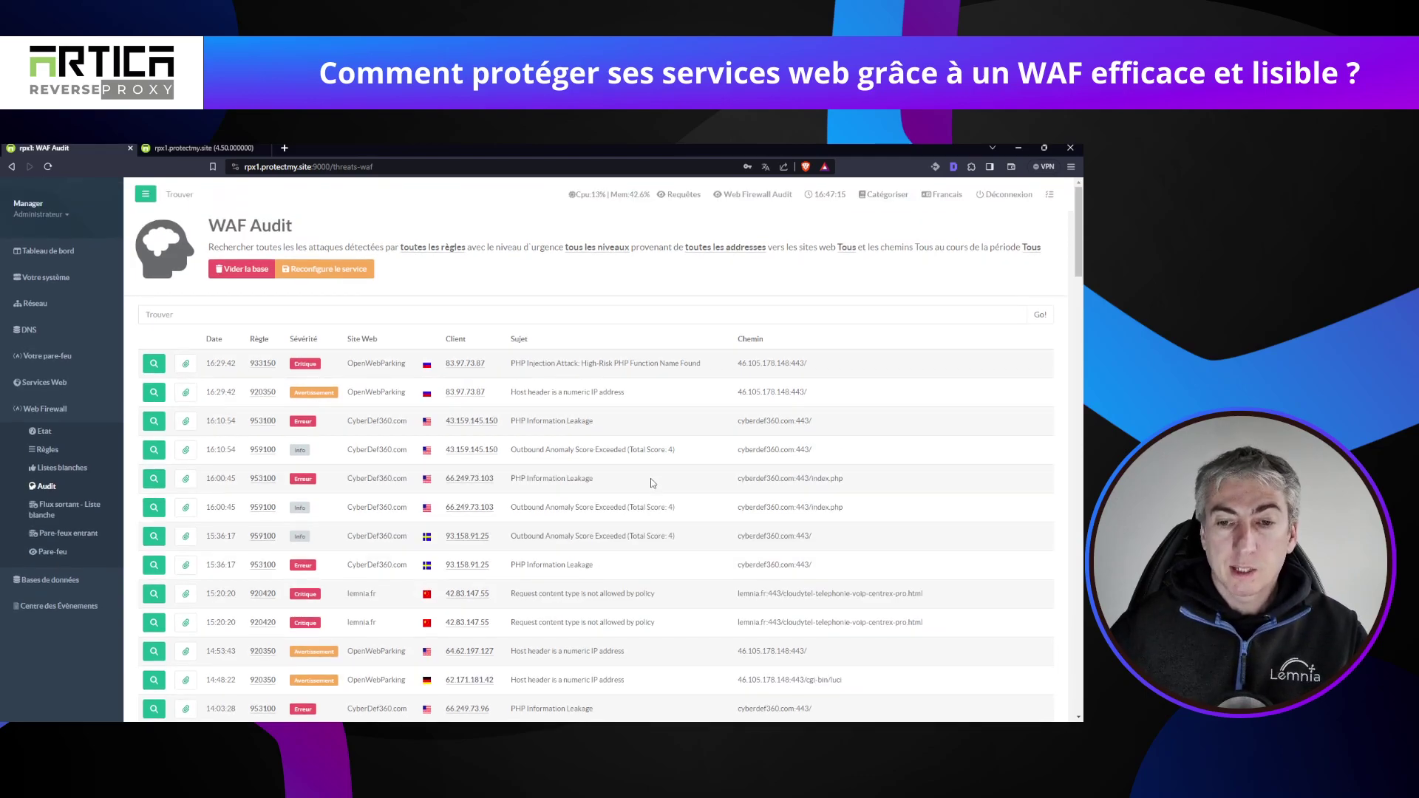
Filter the web services list by lemnia.fr and open the Web Application Firewall settings of the lemnia.fr service.
{"action": "left_click", "coordinate": [45, 382]}
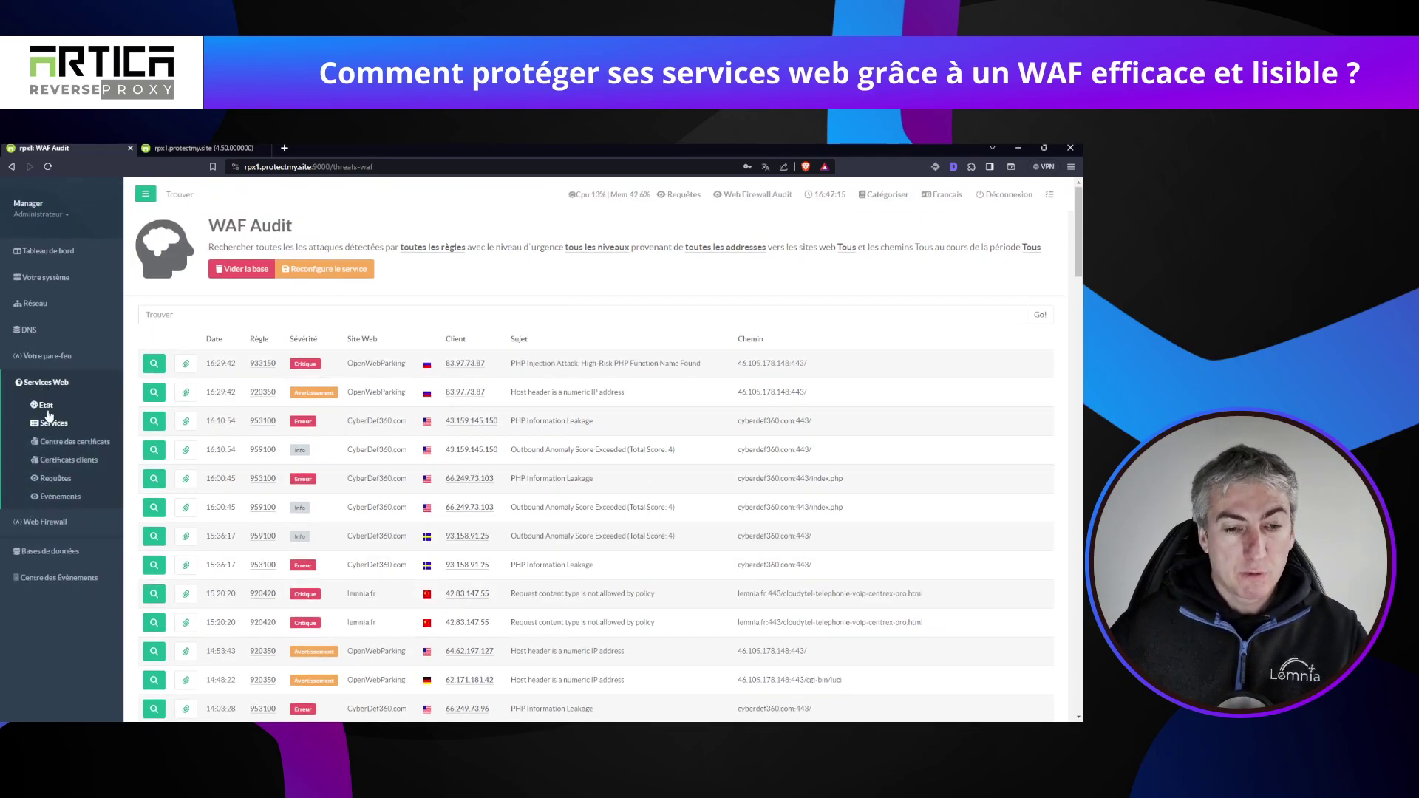
{"action": "left_click", "coordinate": [53, 425]}
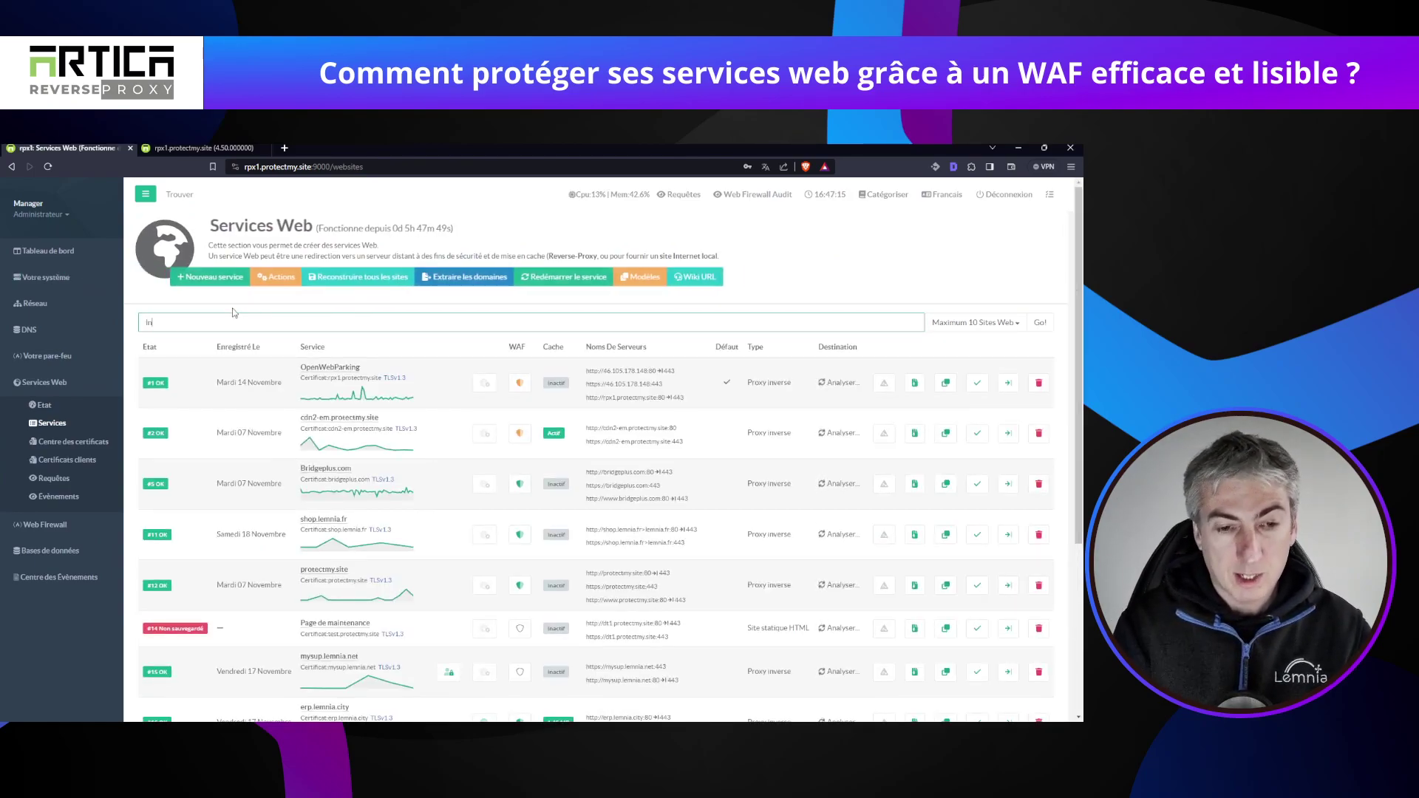
{"action": "type", "text": "lemnia.fr"}
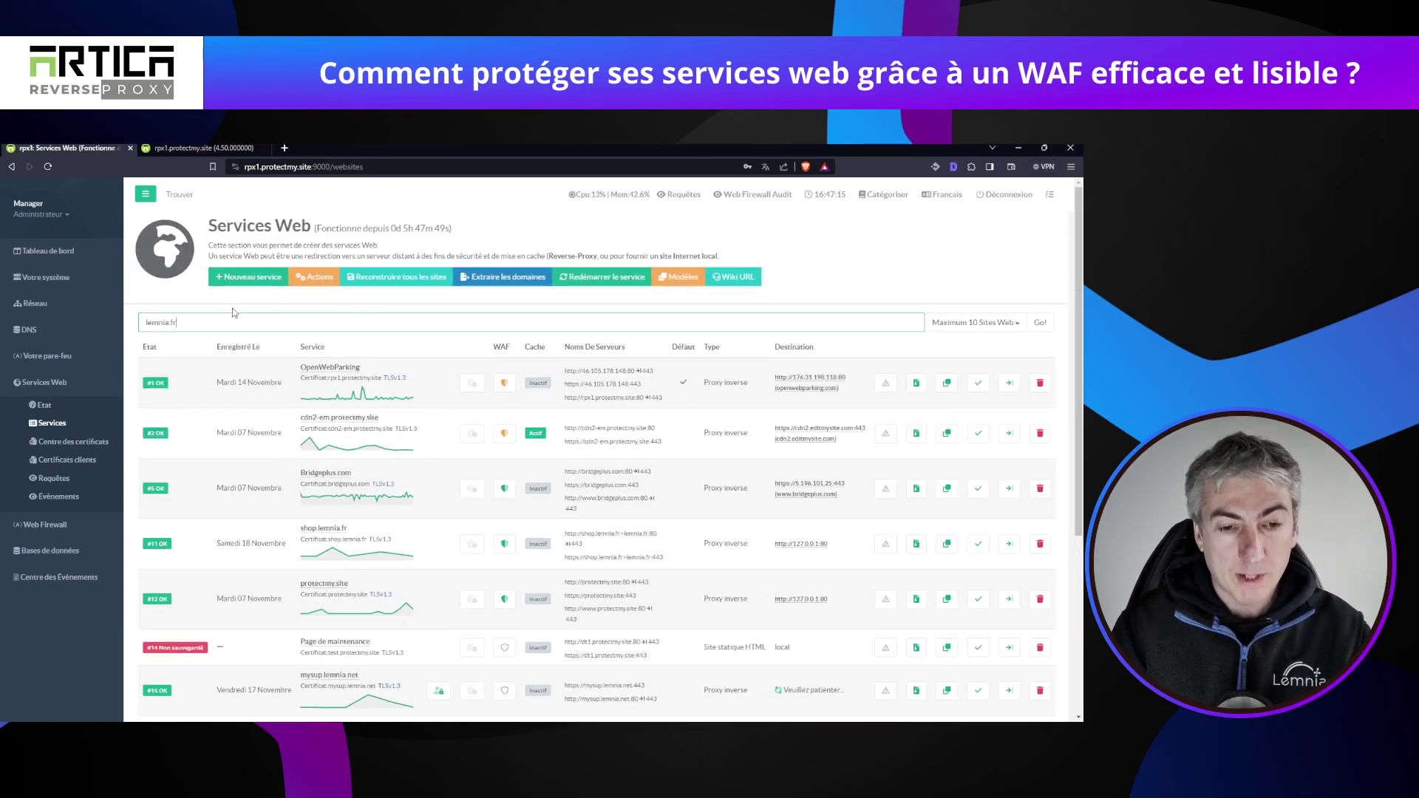
{"action": "key", "text": "Return"}
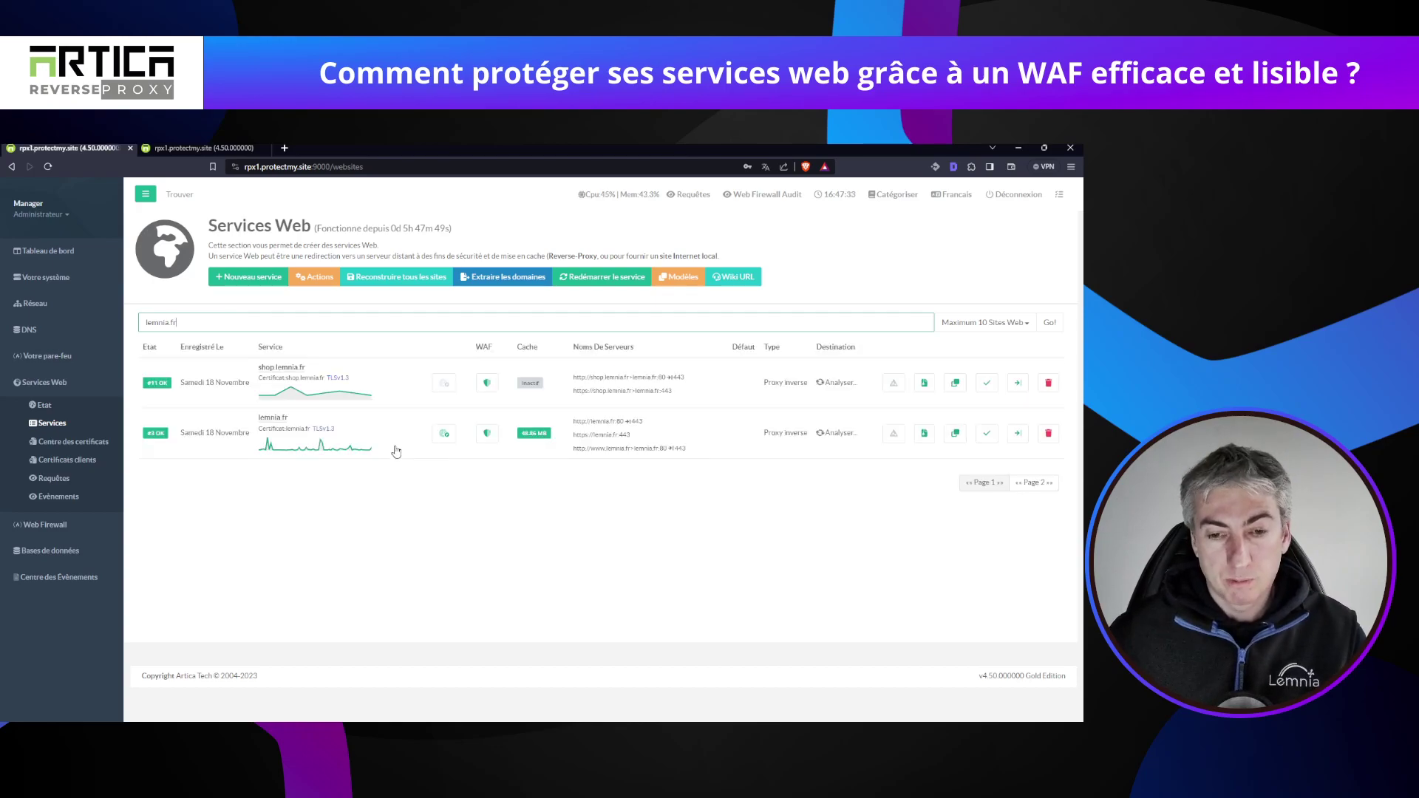
{"action": "left_click", "coordinate": [491, 436]}
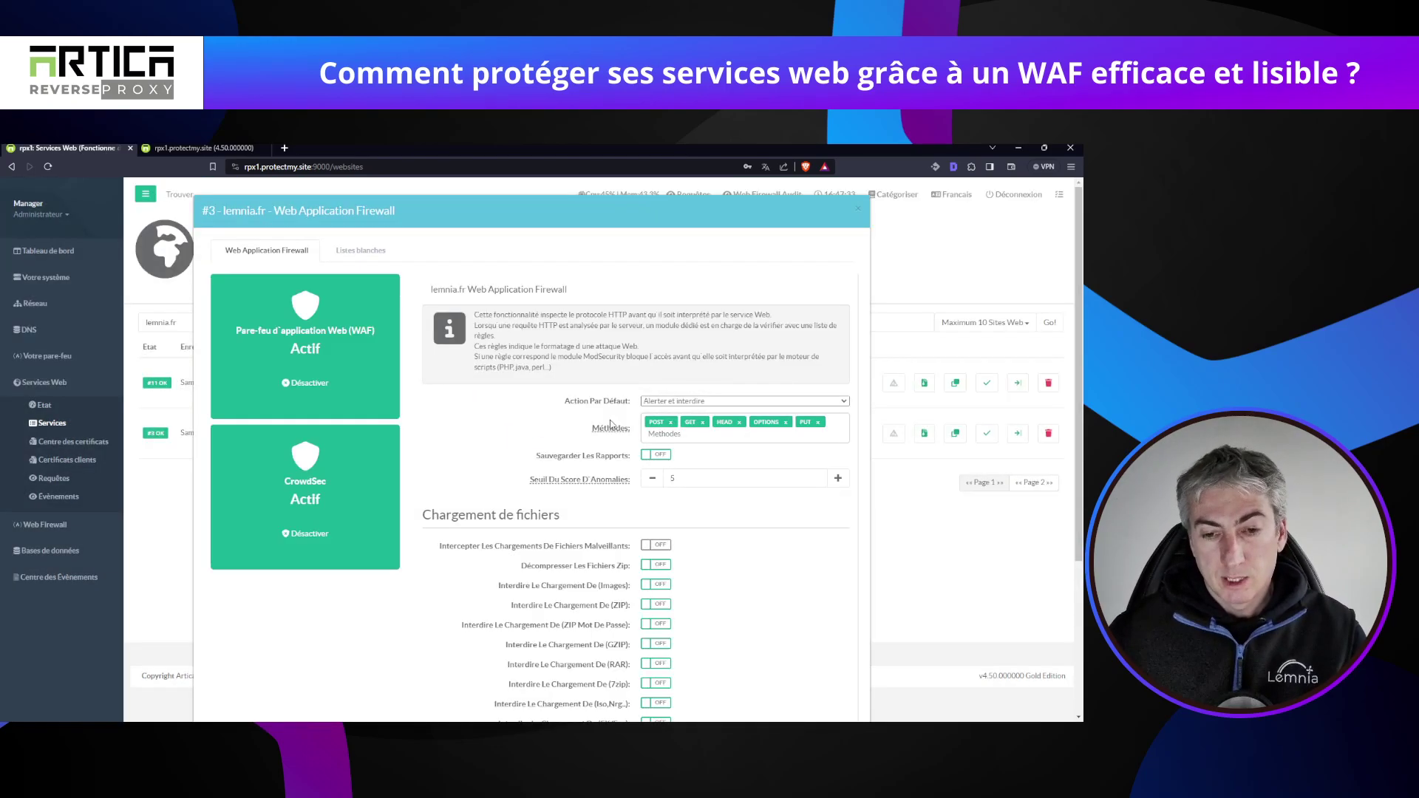
Switch the WAF default action to "Alerter et laisser passer" and return it to "Alerter et interdire".
{"action": "left_click", "coordinate": [689, 403]}
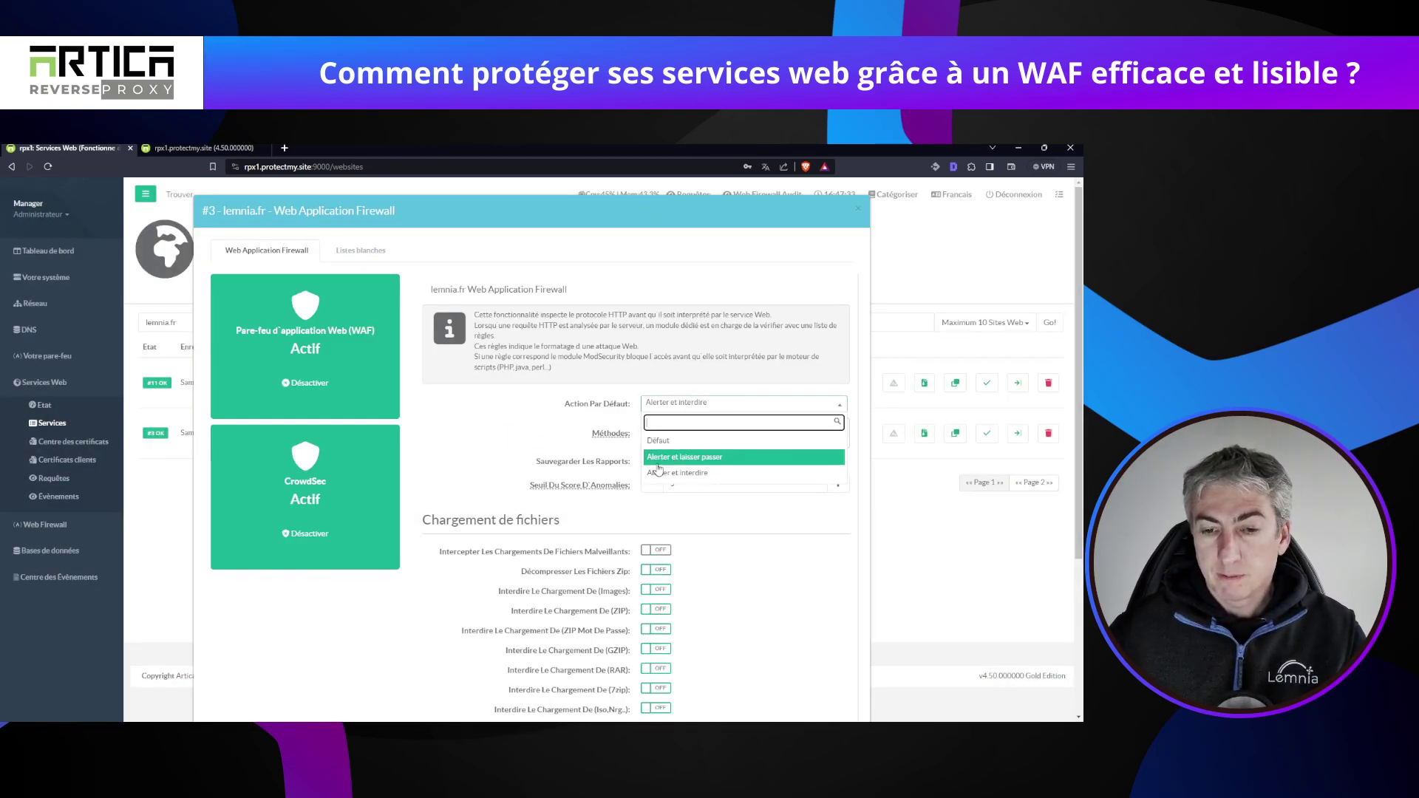
{"action": "left_click", "coordinate": [700, 459]}
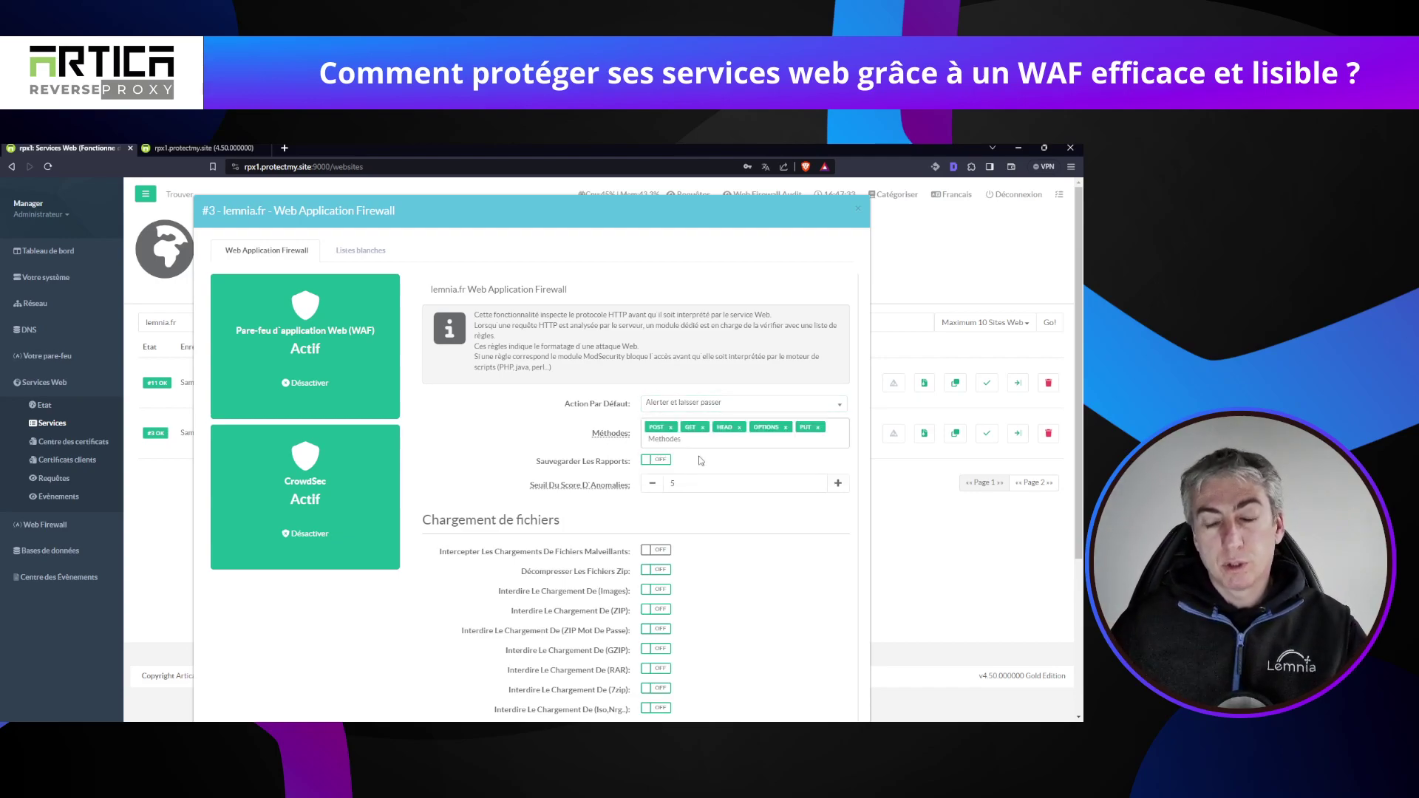
{"action": "left_click", "coordinate": [726, 401]}
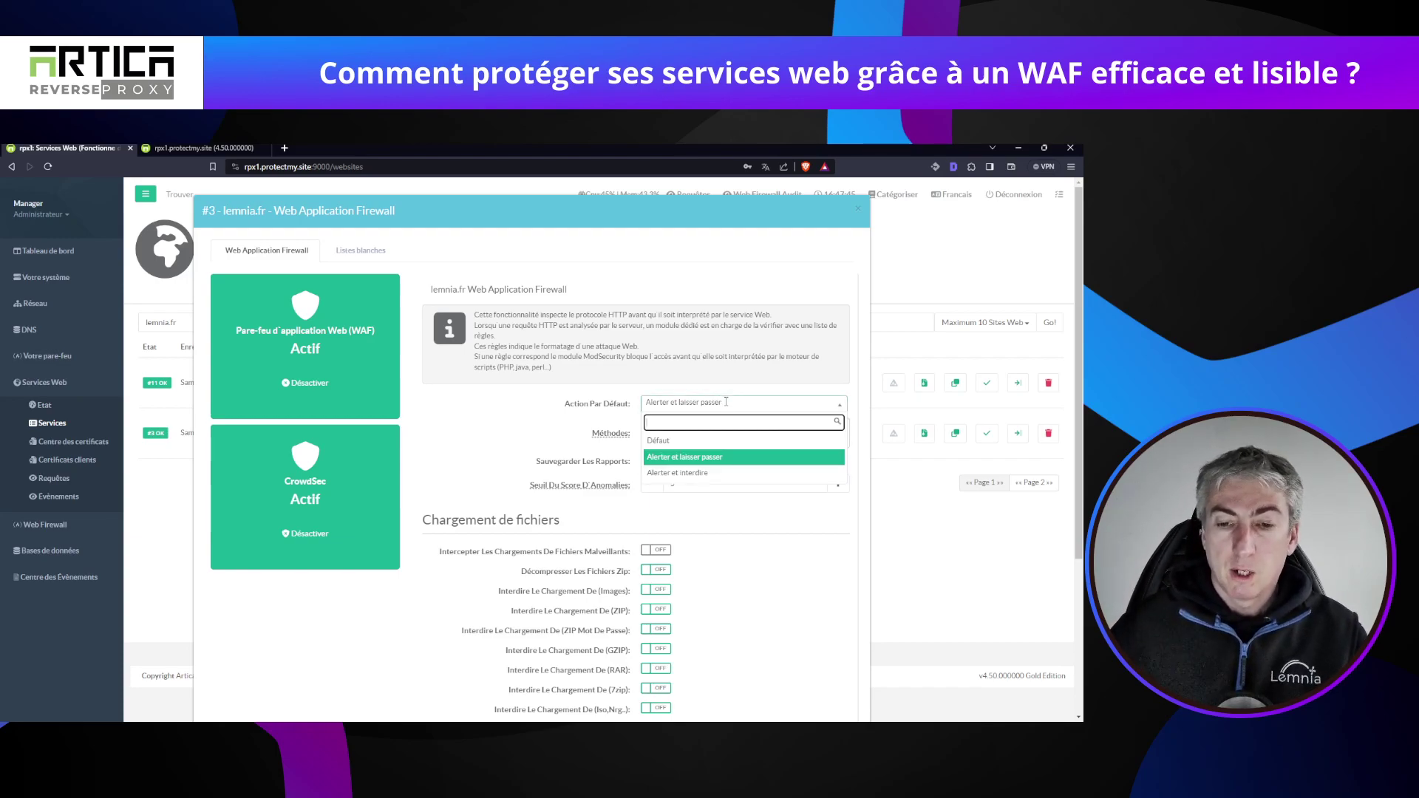
{"action": "left_click", "coordinate": [710, 473]}
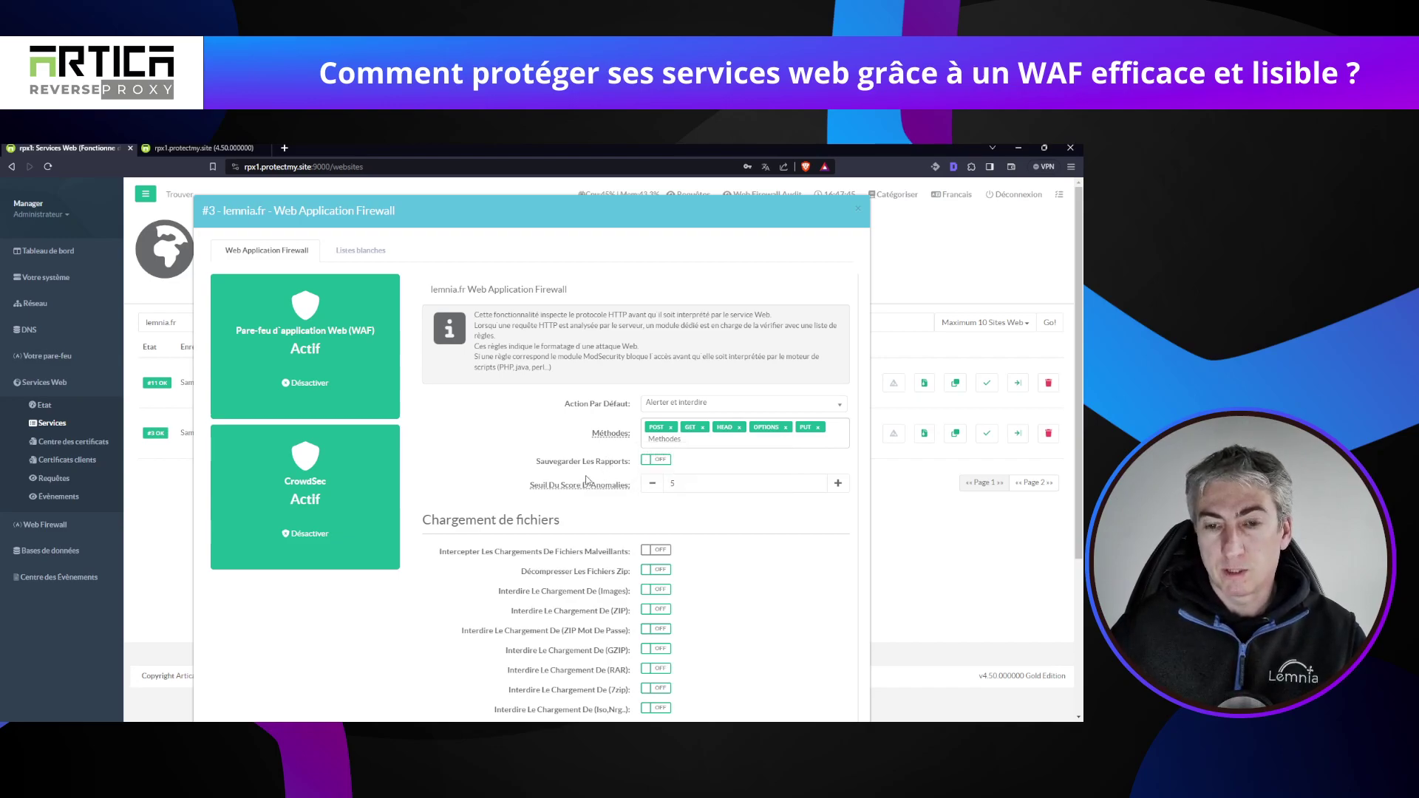
Review the file upload restrictions under "Chargement de fichiers" in the lemnia.fr Web Application Firewall settings.
{"action": "scroll", "coordinate": [586, 481], "scroll_direction": "down", "scroll_amount": 3}
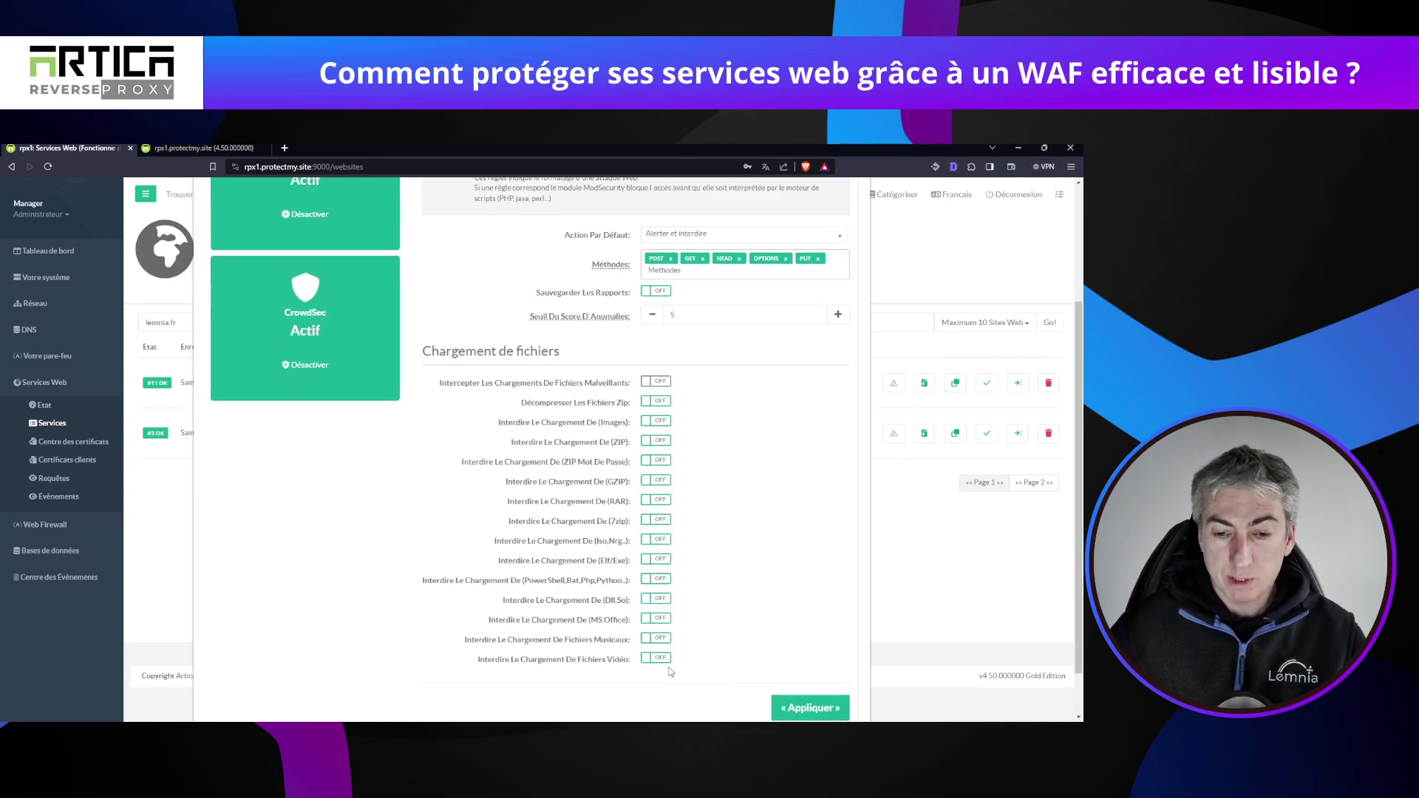
{"action": "left_click_drag", "start_coordinate": [422, 352], "coordinate": [498, 352]}
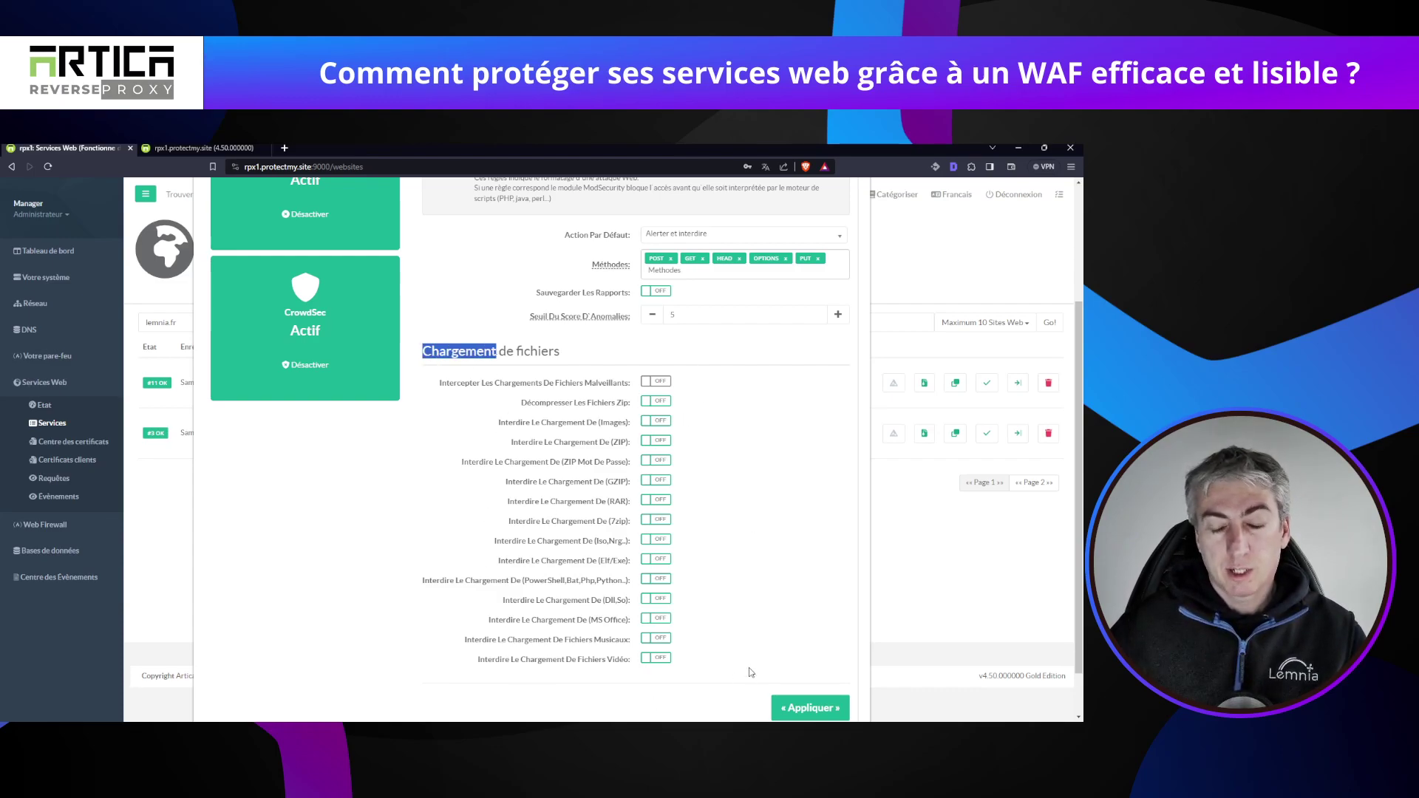
Close the Web Application Firewall settings of the lemnia.fr service and open the reverse proxy request log.
{"action": "left_click", "coordinate": [742, 634]}
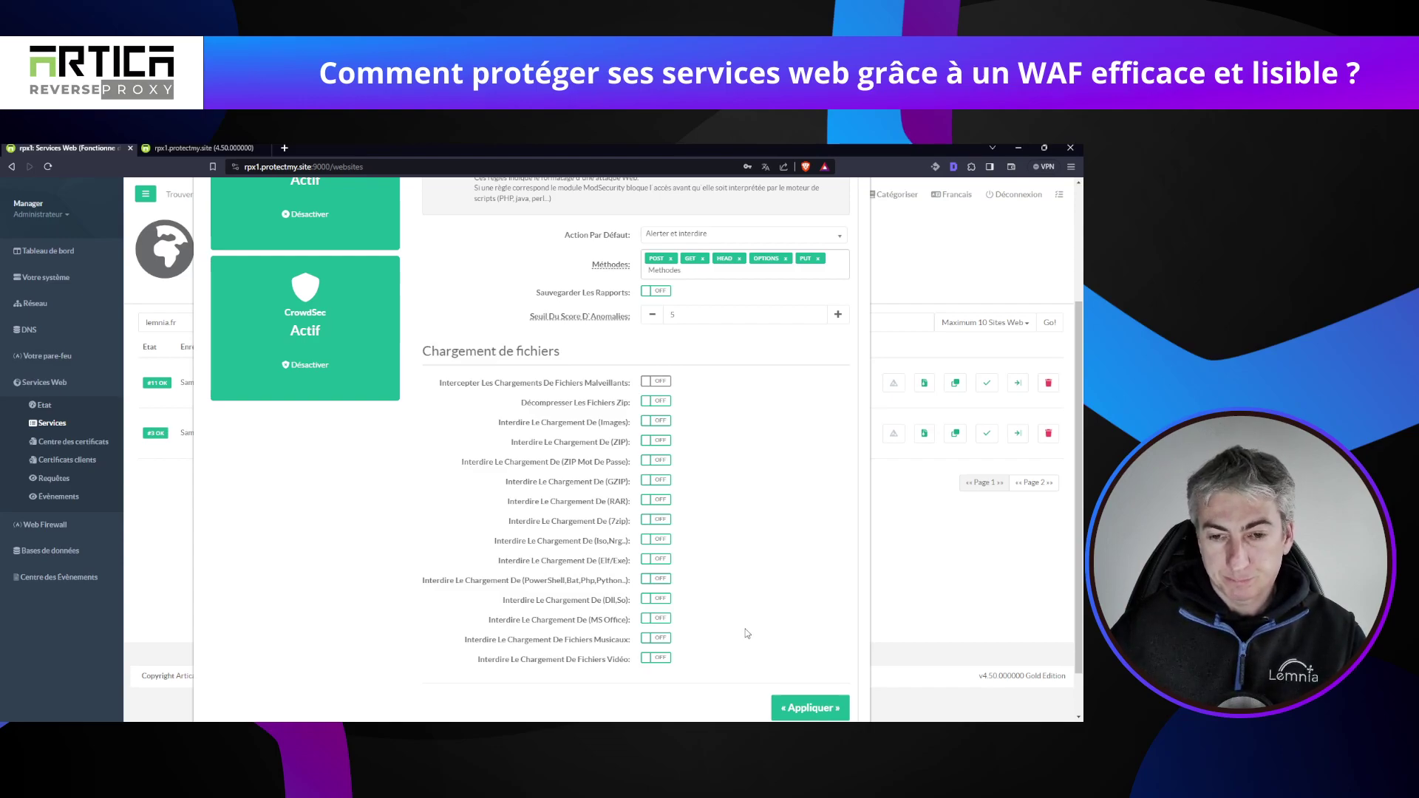
{"action": "scroll", "coordinate": [743, 636], "scroll_direction": "up", "scroll_amount": 3}
{"action": "left_click", "coordinate": [856, 208]}
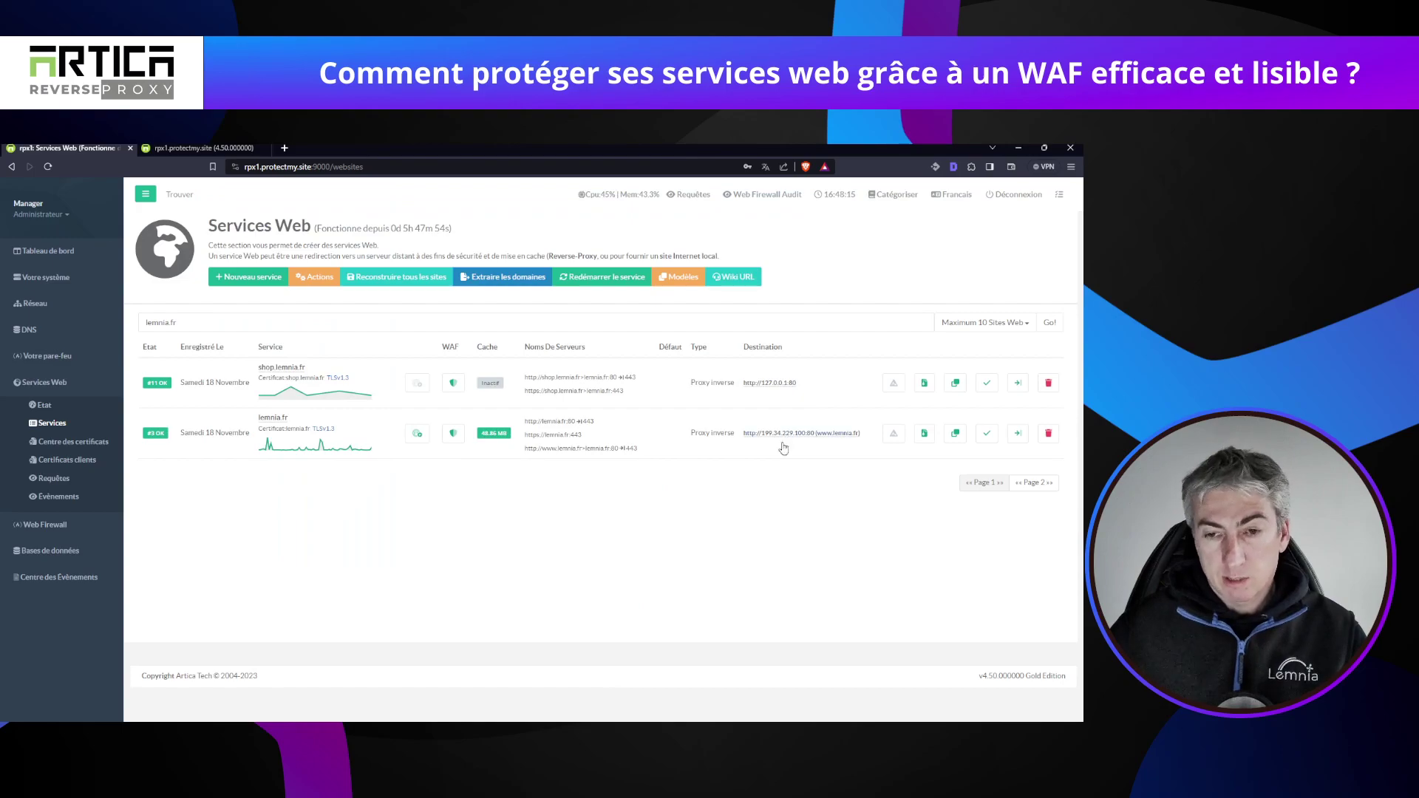
{"action": "left_click", "coordinate": [692, 195]}
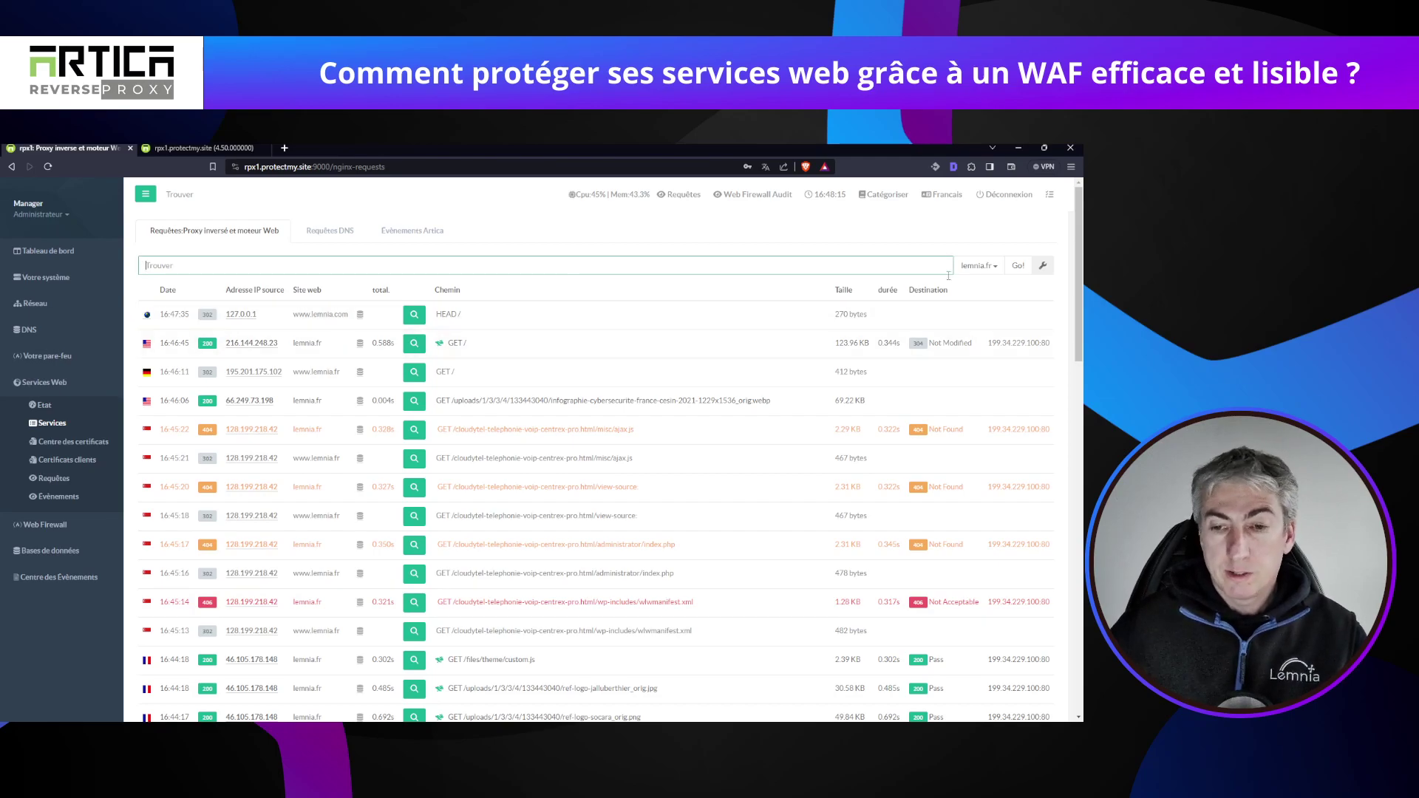
Examine the lemnia.fr request log, checking the path, backend duration and total time of the misc/ajax.js request and browsing the other entries.
{"action": "scroll", "coordinate": [761, 410], "scroll_direction": "down", "scroll_amount": 1}
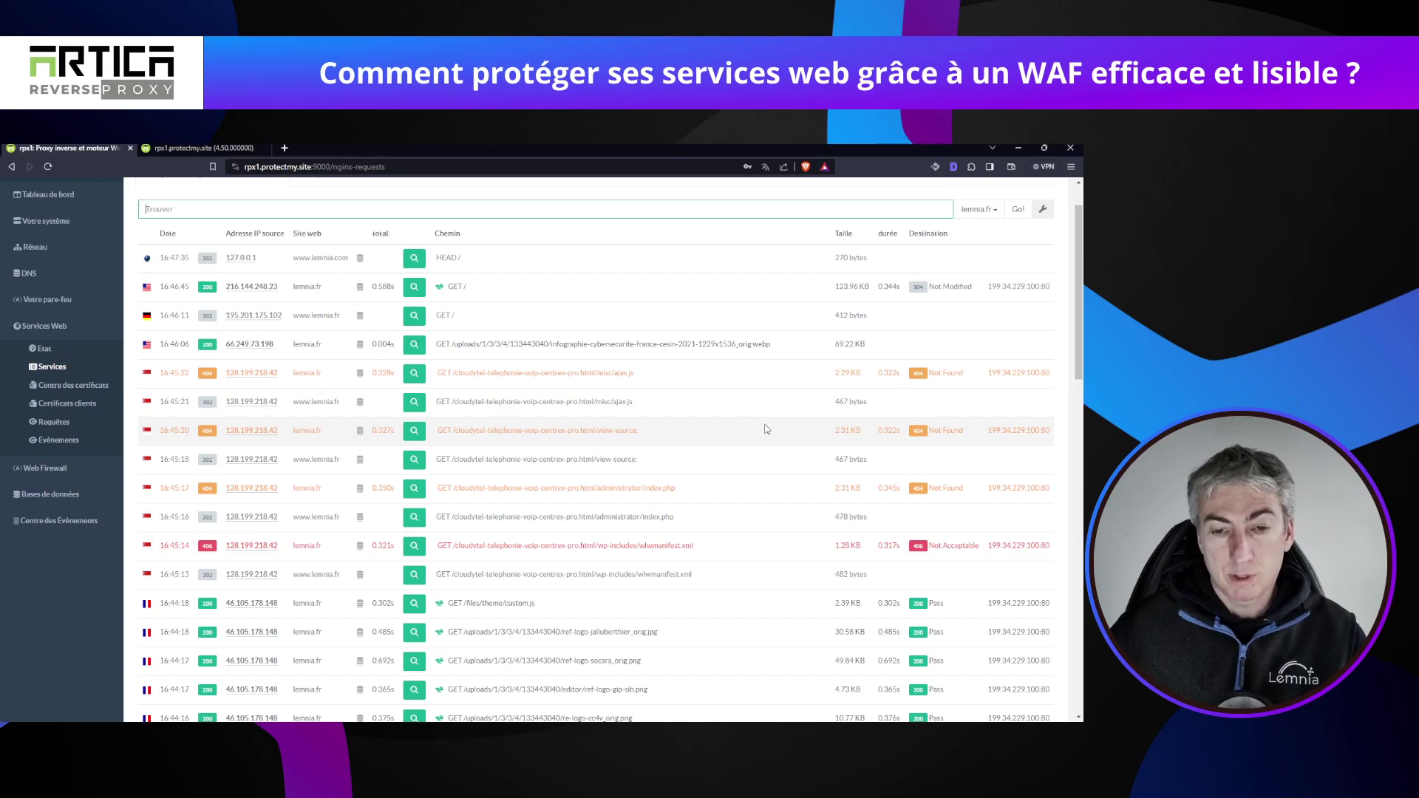
{"action": "left_click_drag", "start_coordinate": [636, 373], "coordinate": [452, 383]}
{"action": "left_click", "coordinate": [669, 381]}
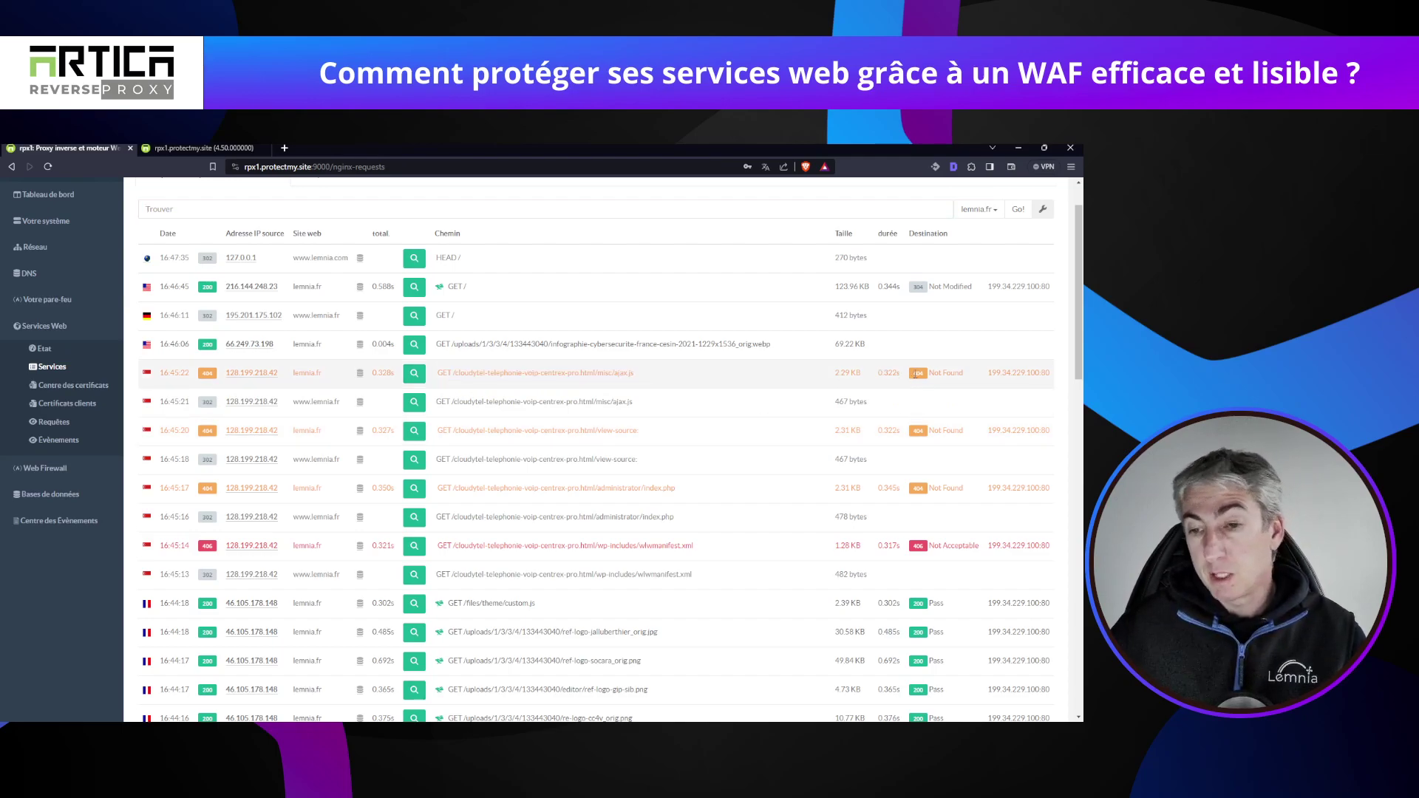
{"action": "double_click", "coordinate": [890, 374]}
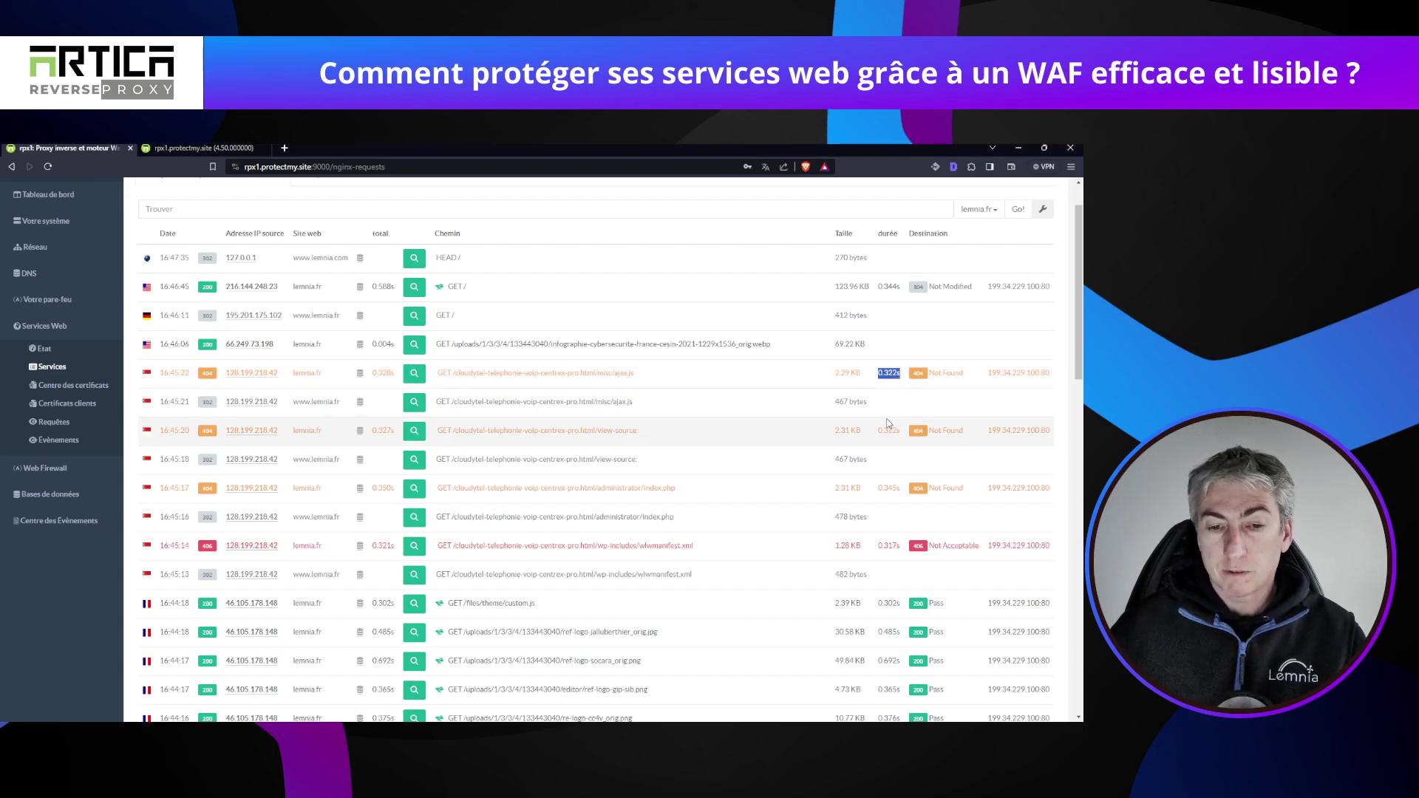
{"action": "double_click", "coordinate": [391, 373]}
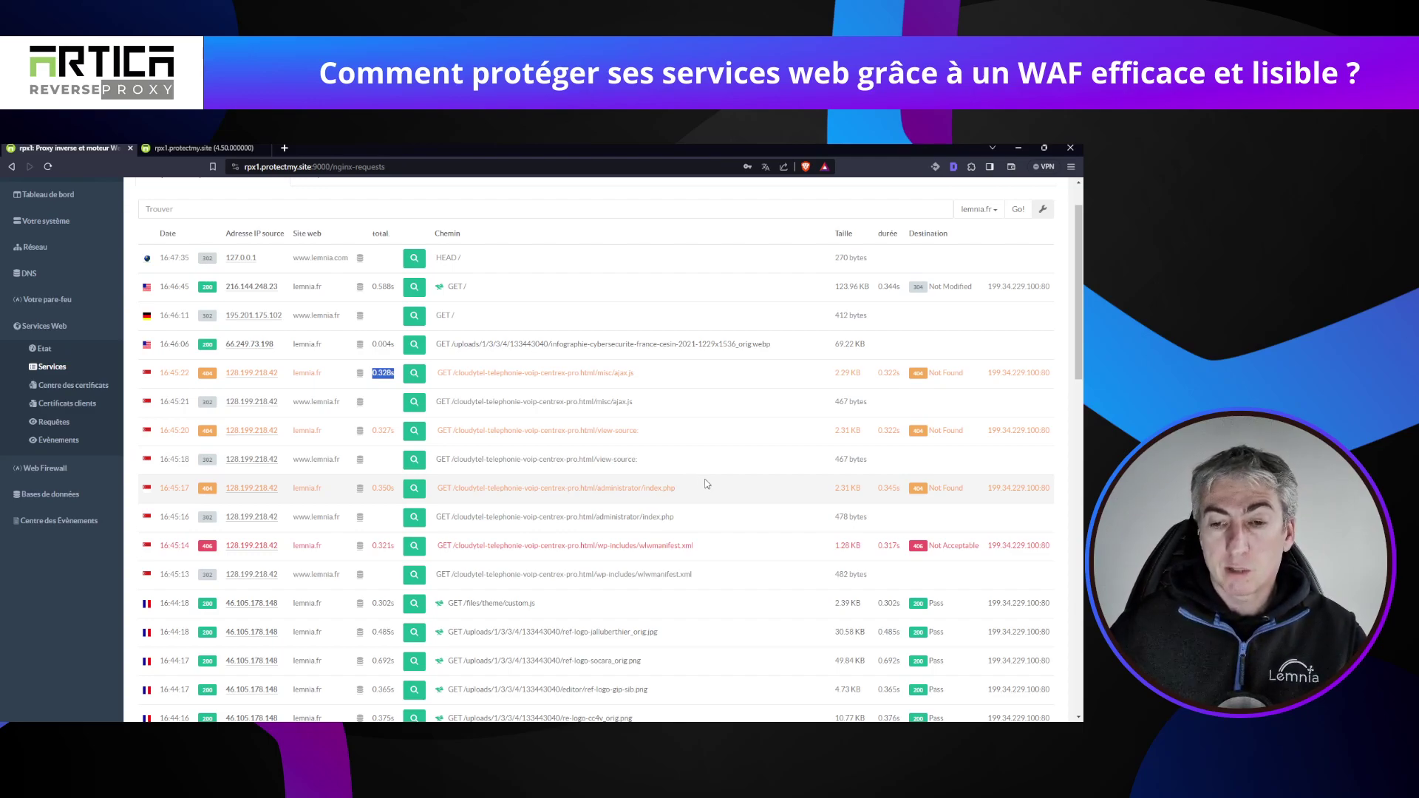
{"action": "left_click", "coordinate": [423, 376]}
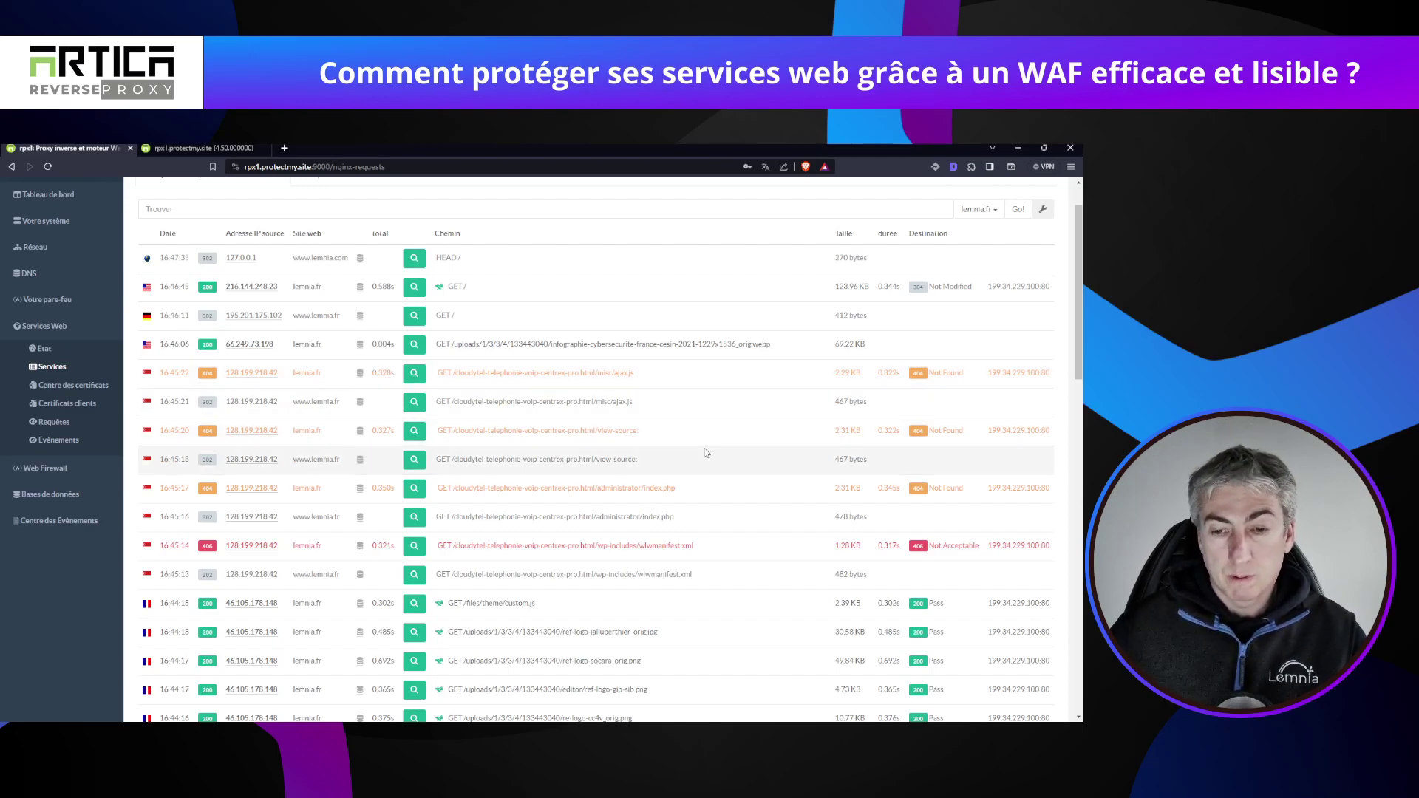
{"action": "scroll", "coordinate": [703, 454], "scroll_direction": "down", "scroll_amount": 5}
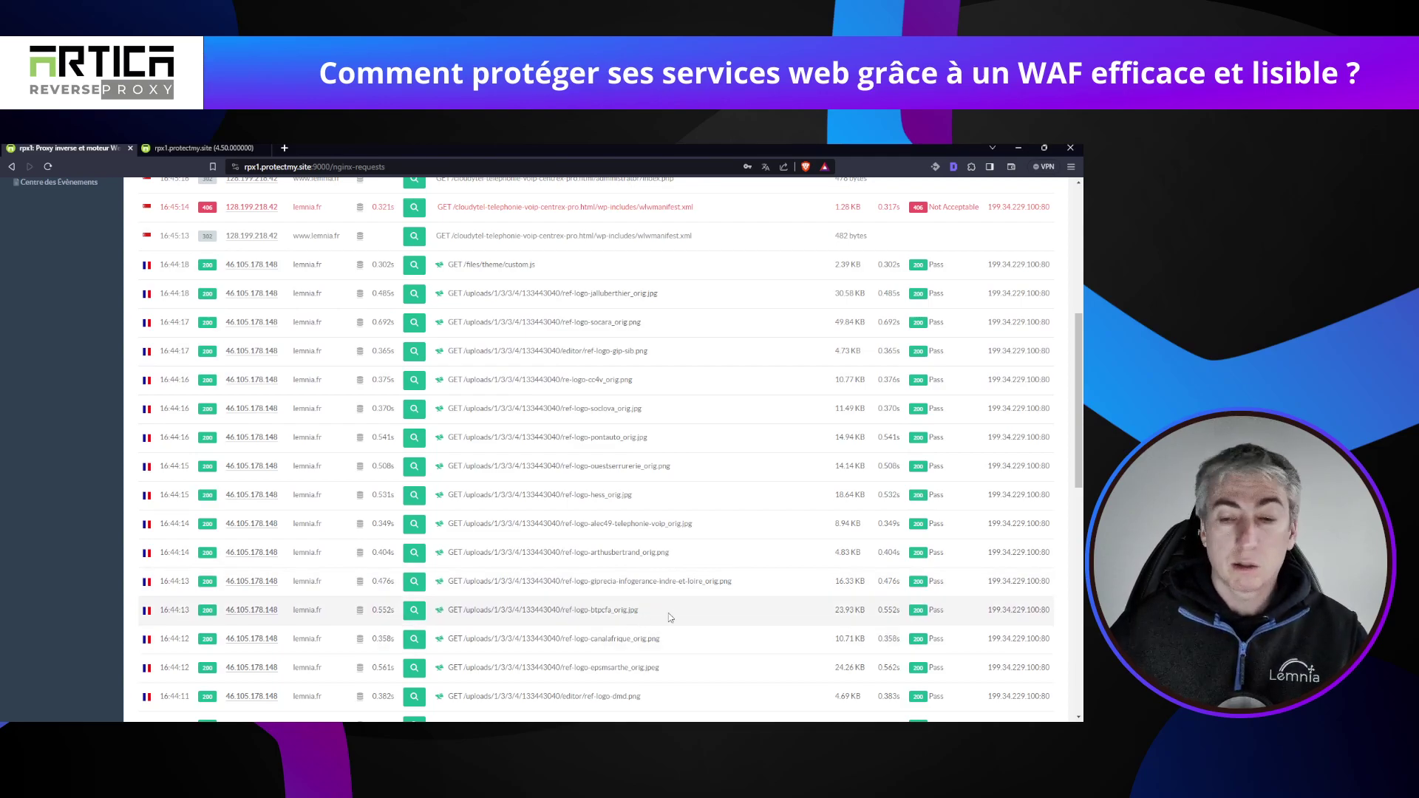
{"action": "scroll", "coordinate": [718, 613], "scroll_direction": "up", "scroll_amount": 5}
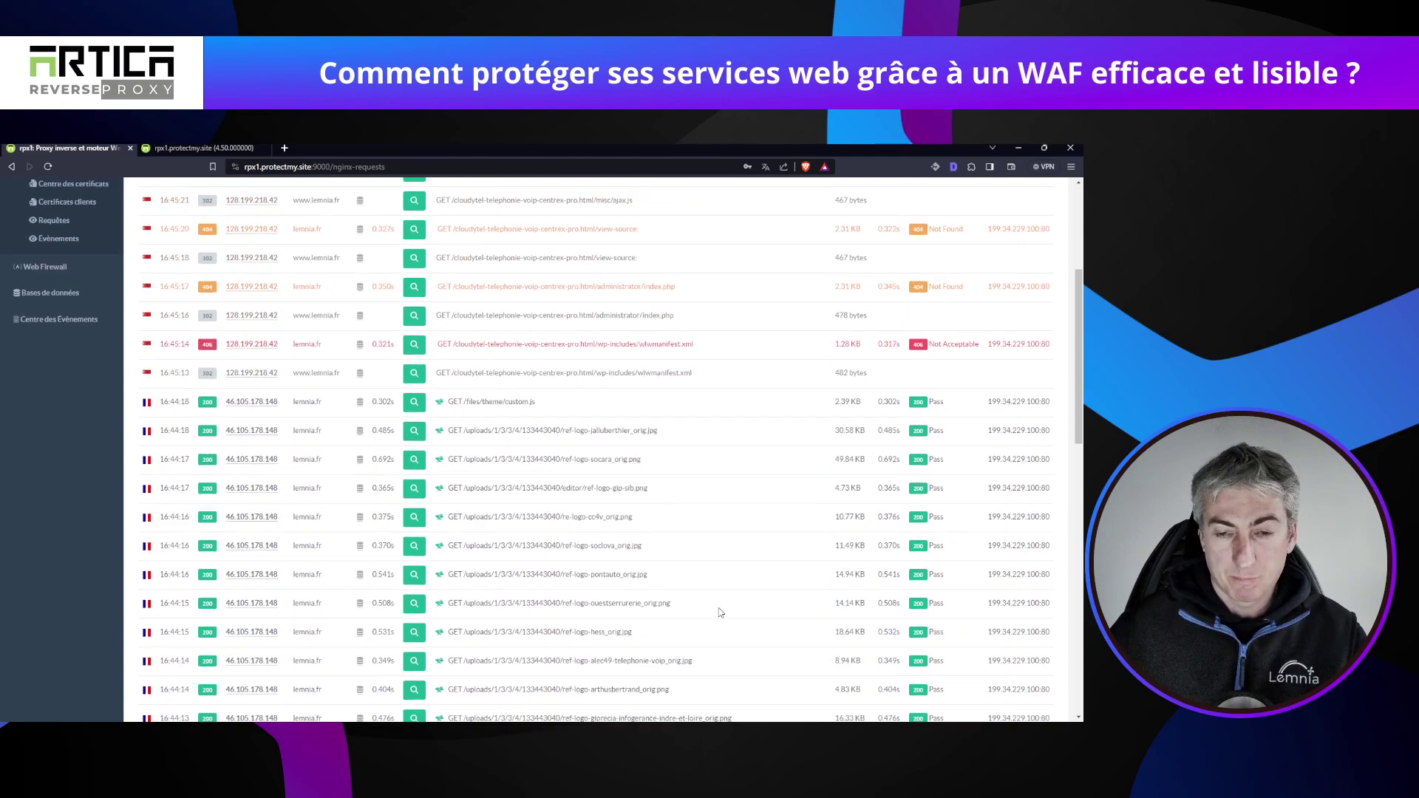
Open the client certificates list and review the user certificates issued under the lemnia.city authority.
{"action": "left_click", "coordinate": [175, 149]}
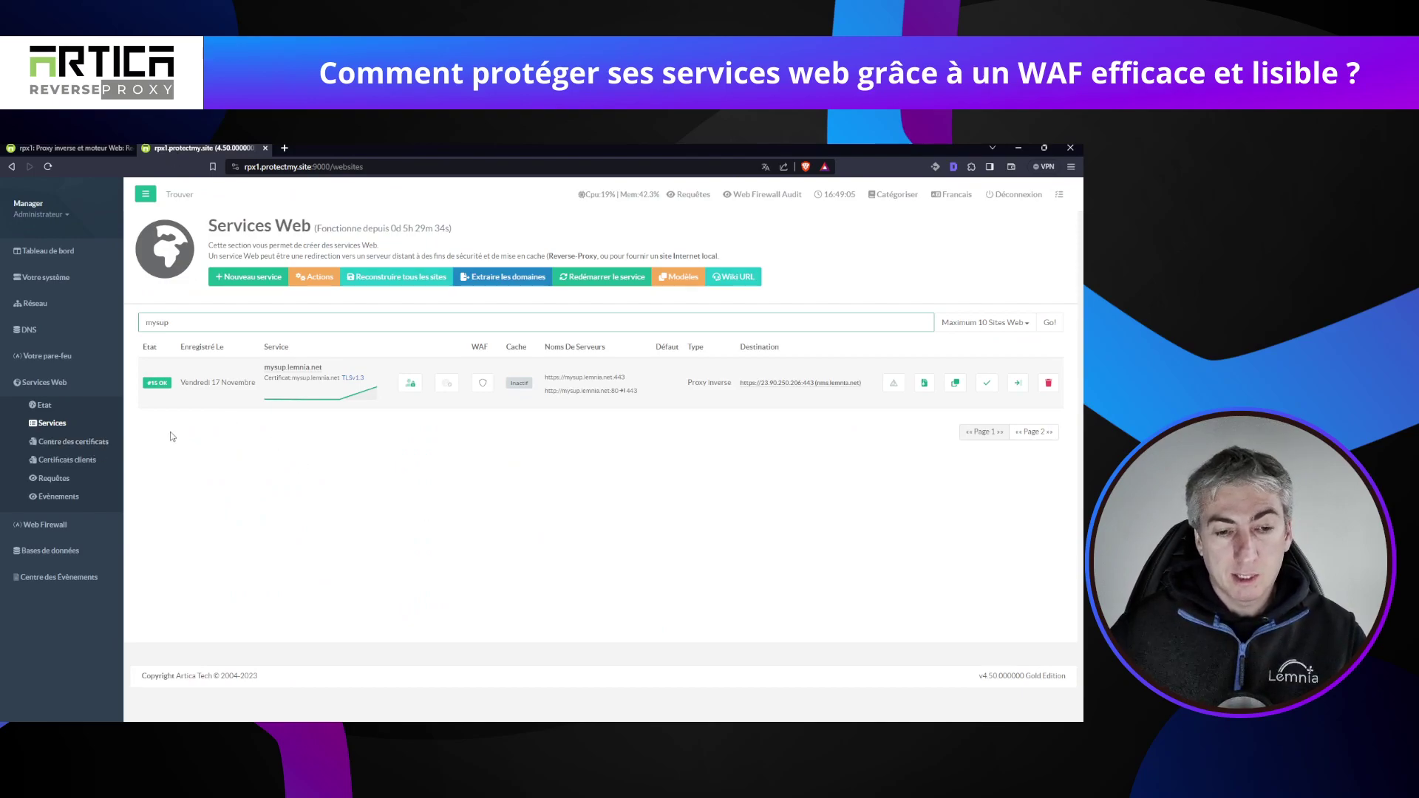
{"action": "left_click", "coordinate": [84, 150]}
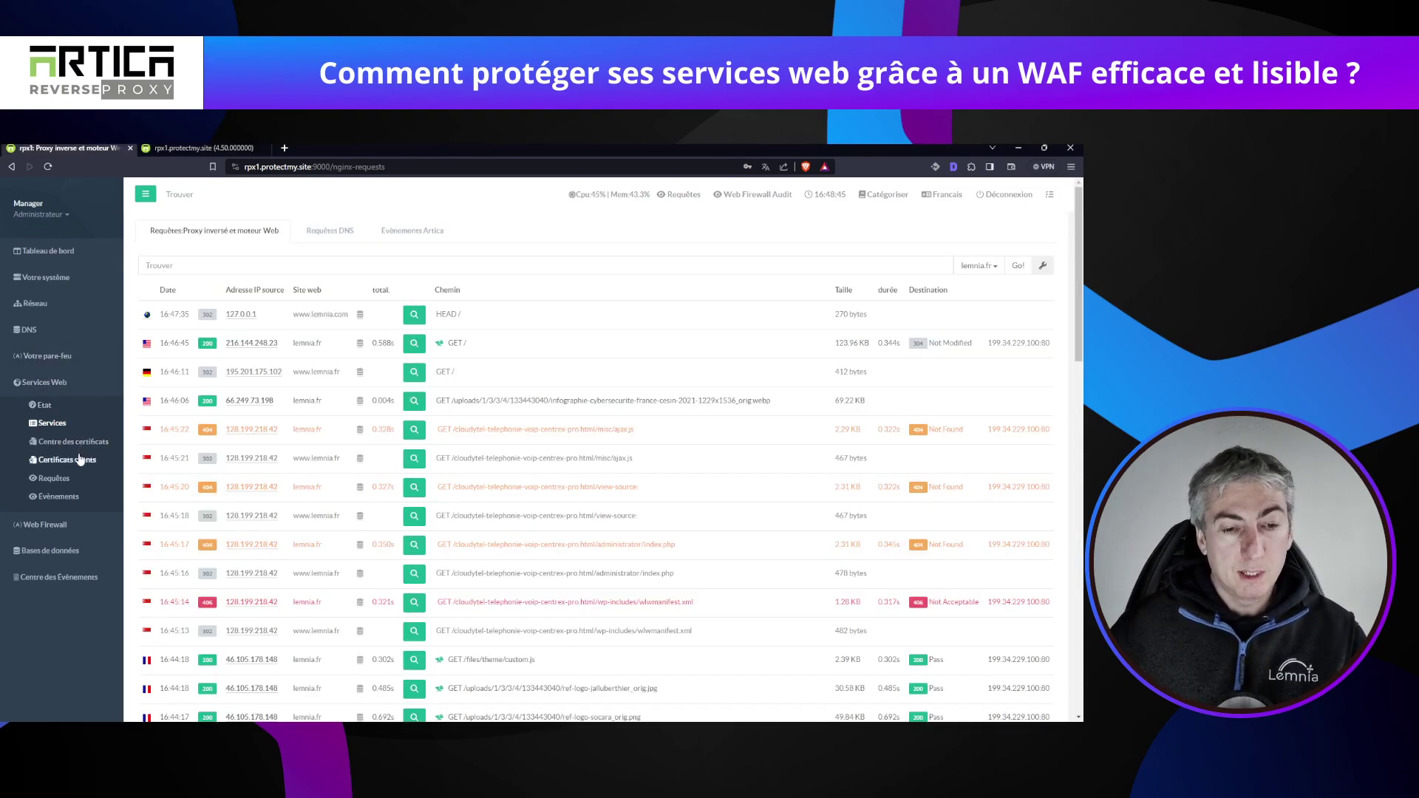
{"action": "left_click", "coordinate": [77, 461]}
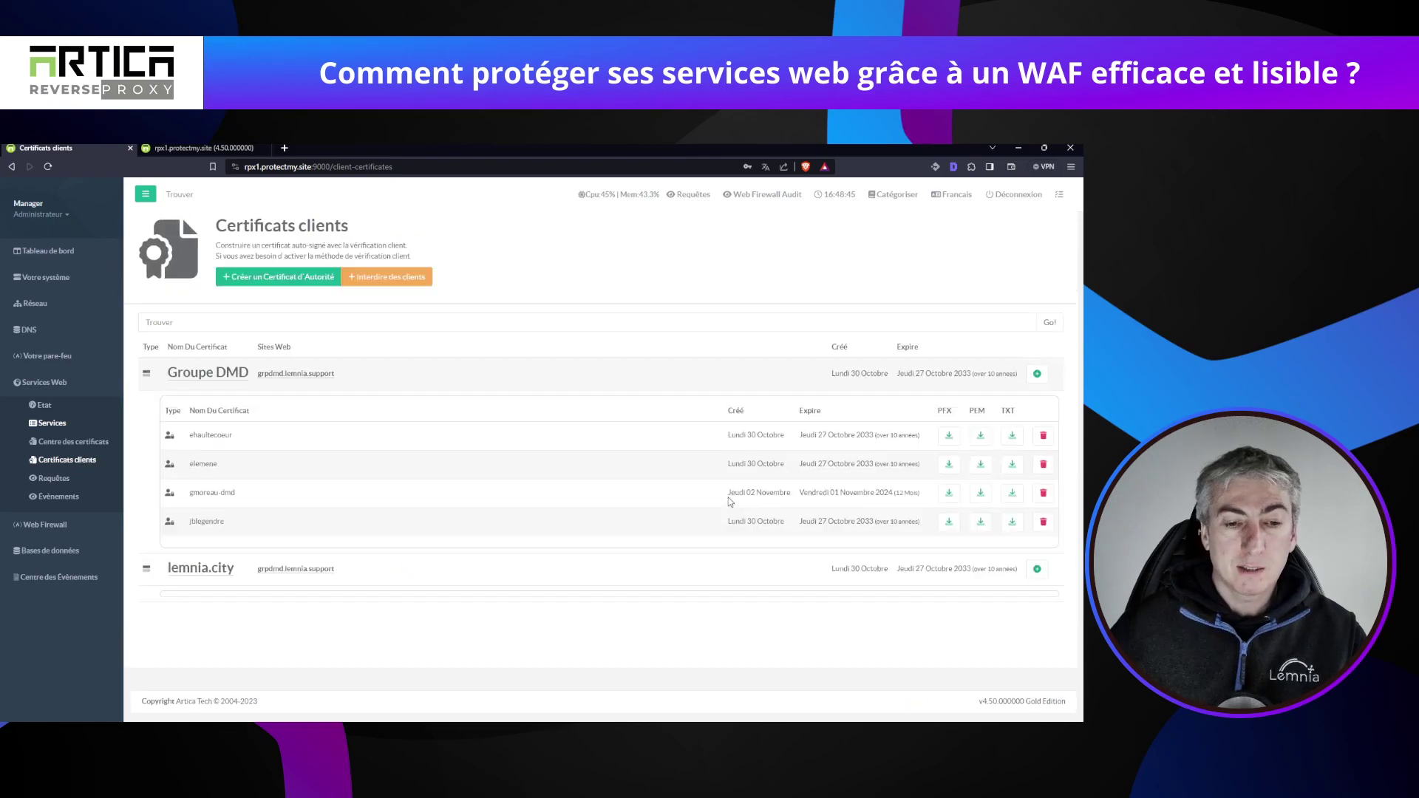
{"action": "scroll", "coordinate": [485, 484], "scroll_direction": "down", "scroll_amount": 1}
{"action": "scroll", "coordinate": [461, 480], "scroll_direction": "down", "scroll_amount": 1}
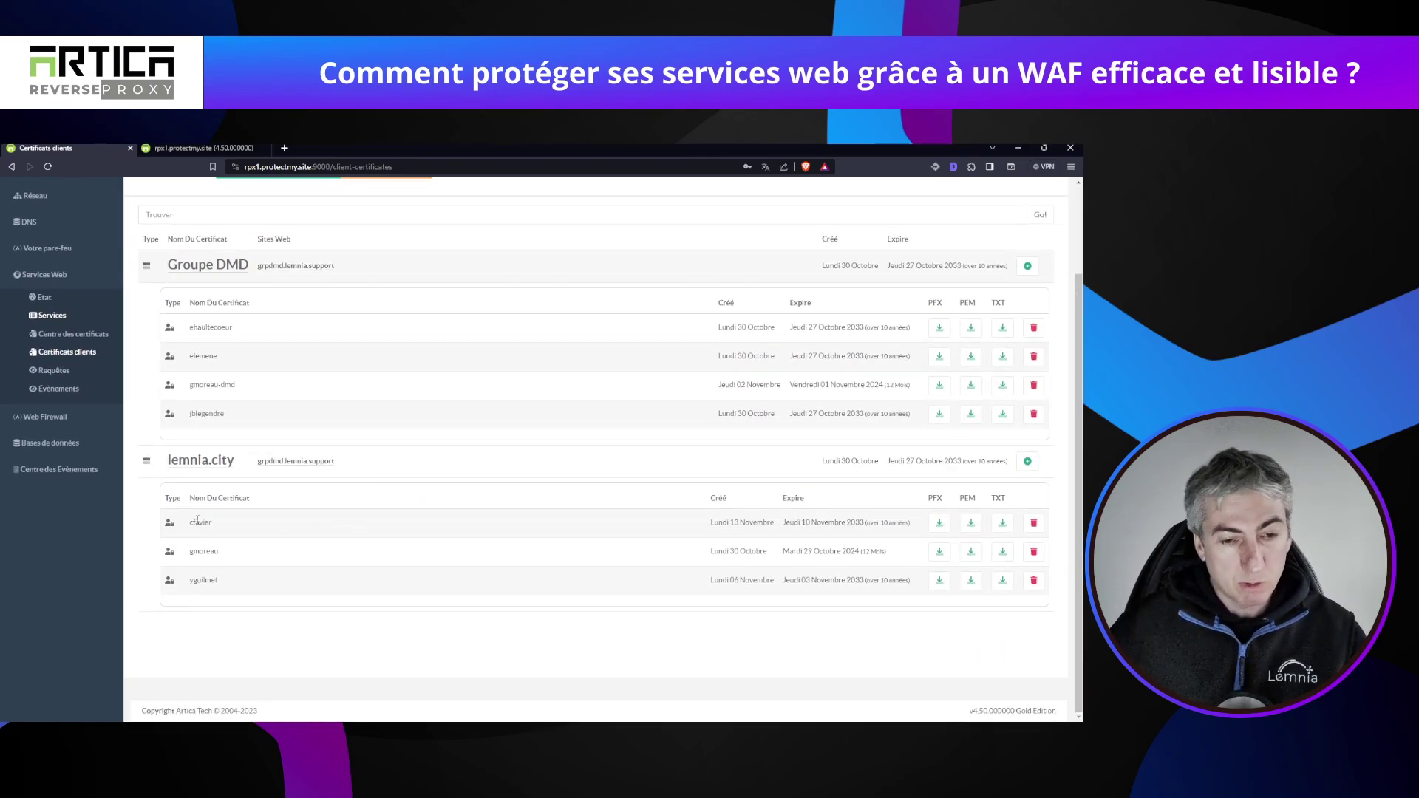
{"action": "double_click", "coordinate": [203, 580]}
{"action": "double_click", "coordinate": [204, 552]}
{"action": "left_click", "coordinate": [203, 523]}
{"action": "double_click", "coordinate": [203, 522]}
{"action": "left_click", "coordinate": [344, 562]}
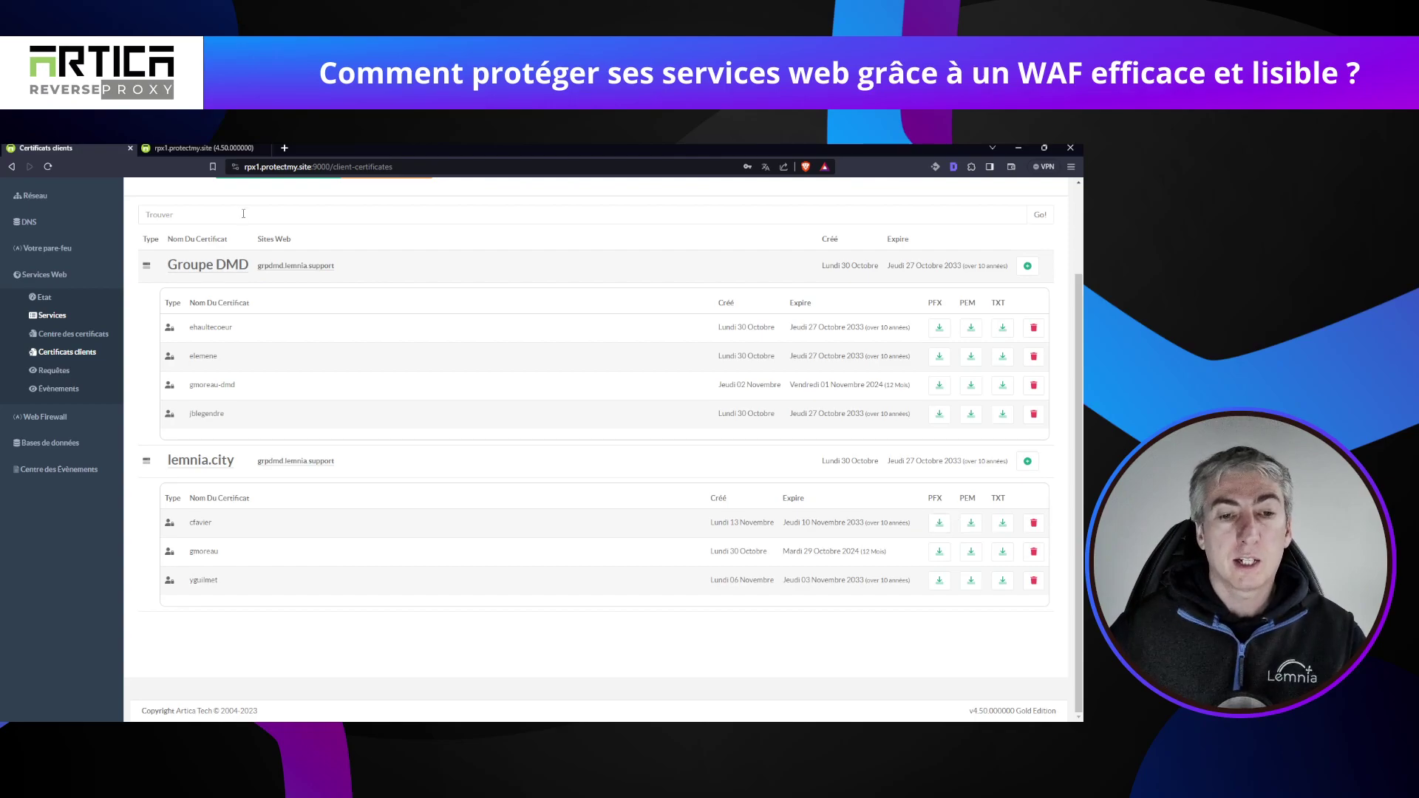
Review the client-side certificate settings of the mysup.lemnia.net service in the other browser tab, then close them and the service settings.
{"action": "left_click", "coordinate": [208, 148]}
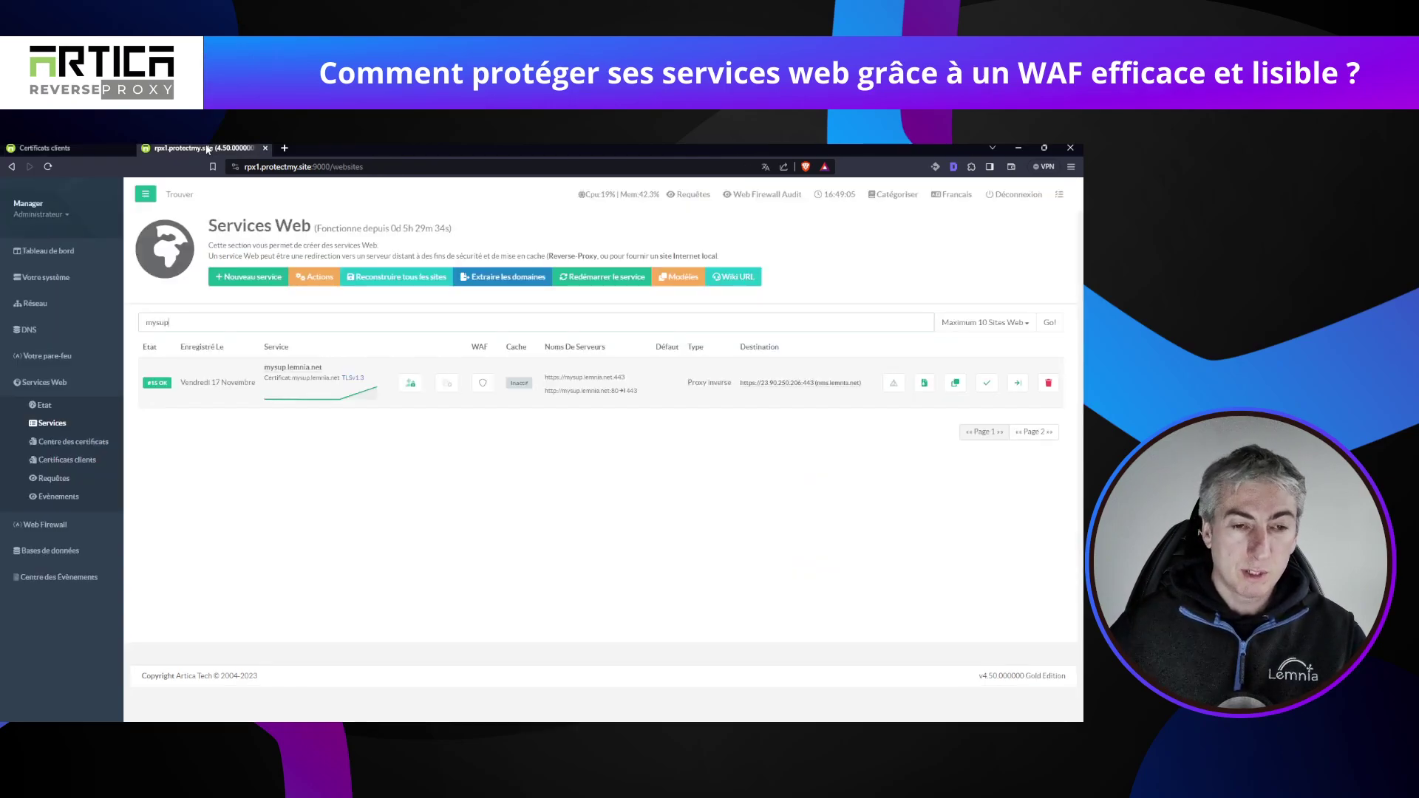
{"action": "left_click", "coordinate": [344, 382]}
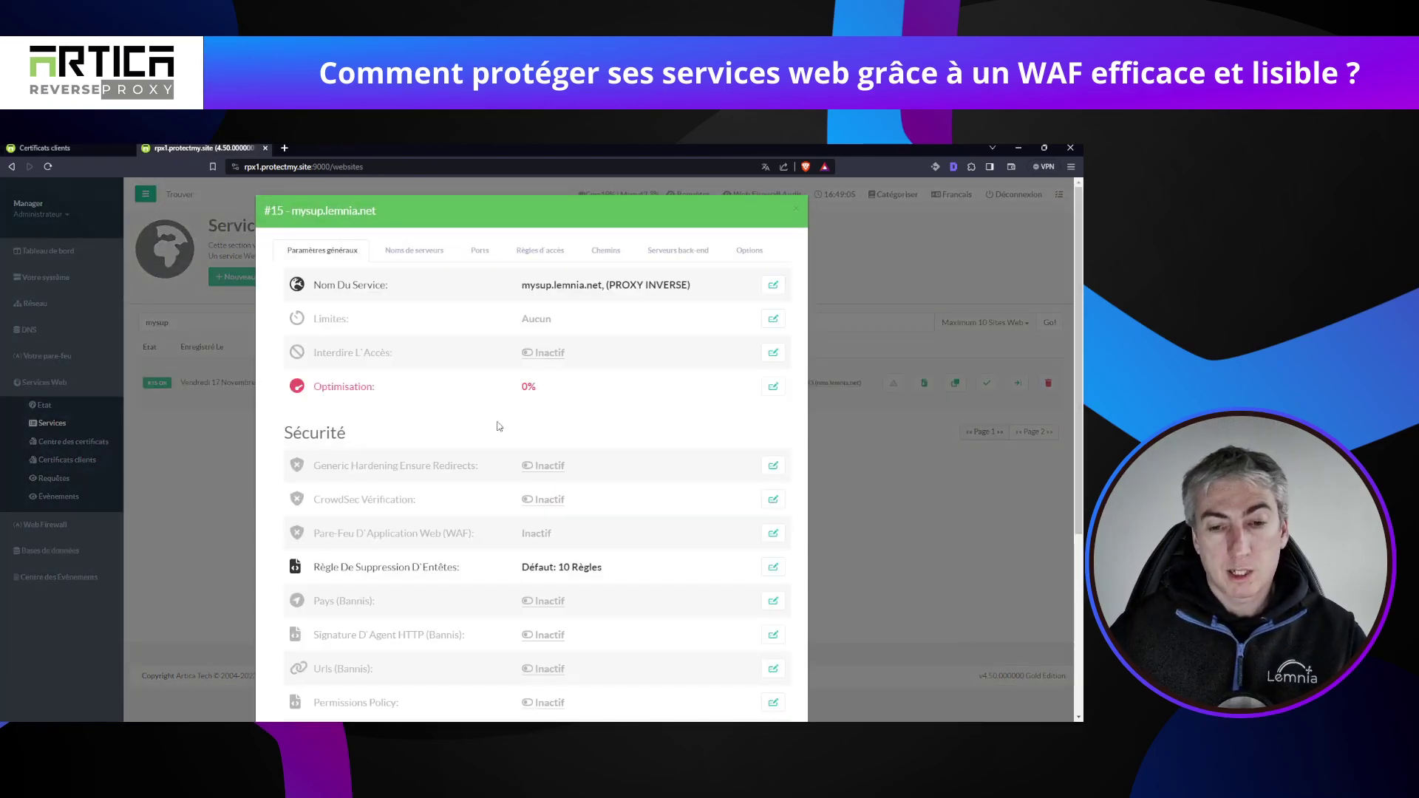
{"action": "scroll", "coordinate": [544, 688], "scroll_direction": "down", "scroll_amount": 5}
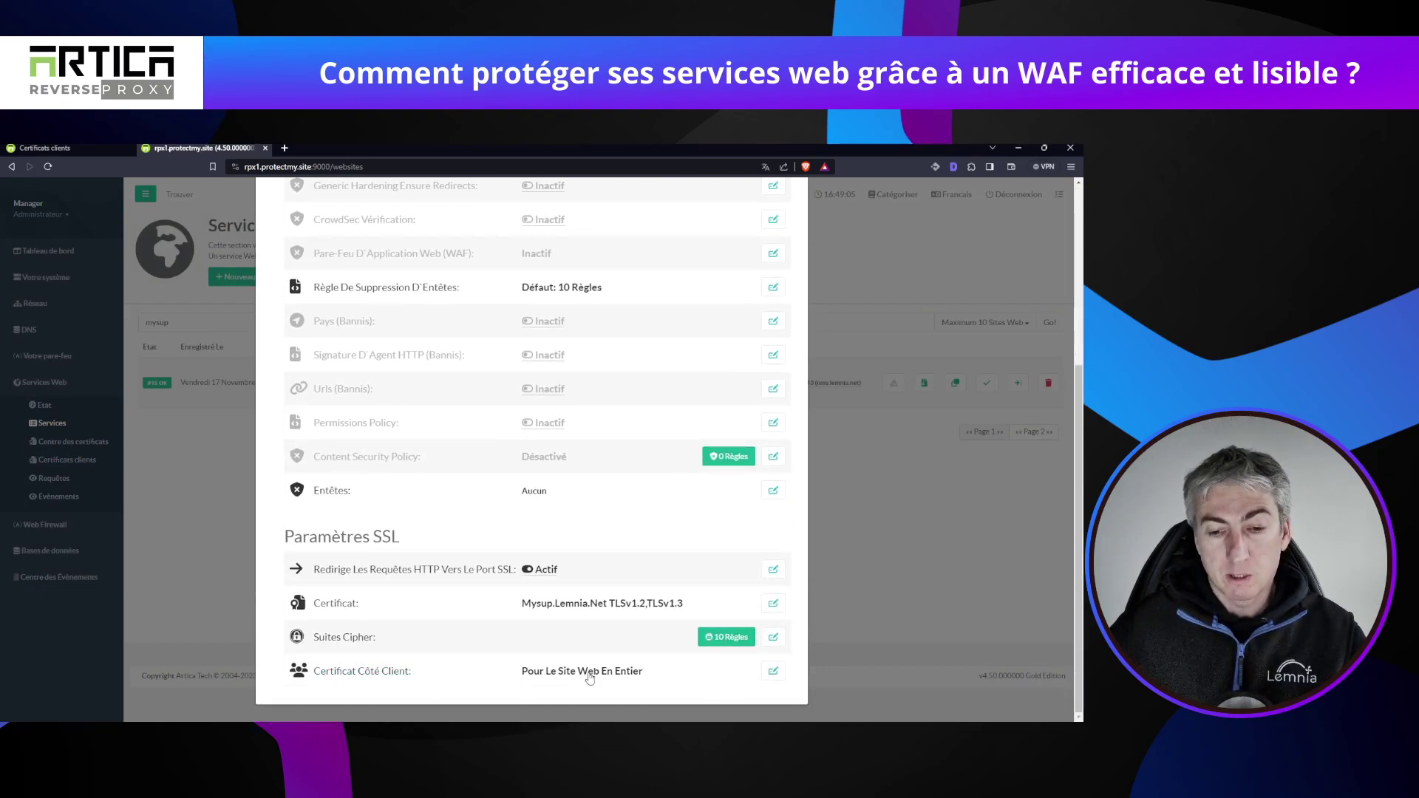
{"action": "left_click", "coordinate": [773, 671]}
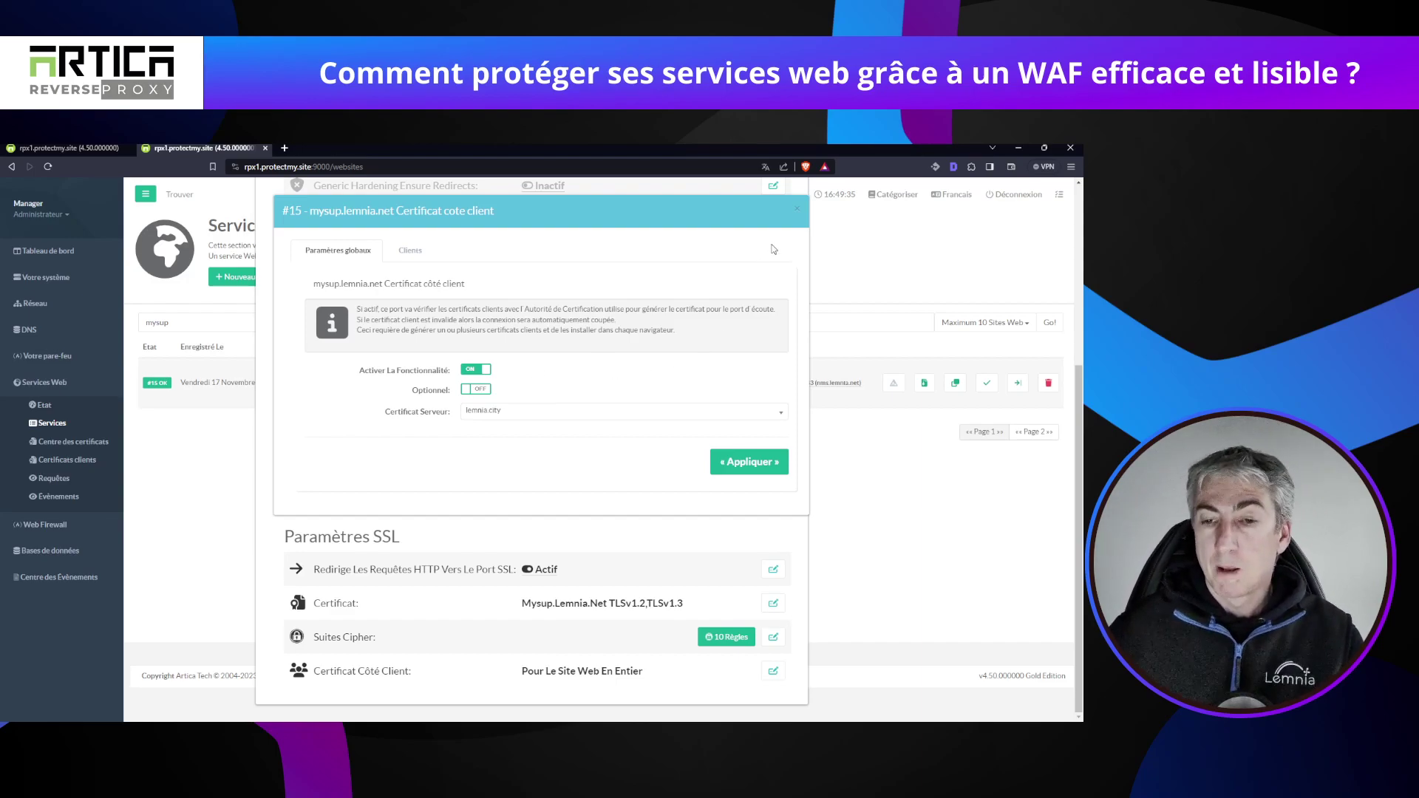
{"action": "left_click", "coordinate": [797, 213]}
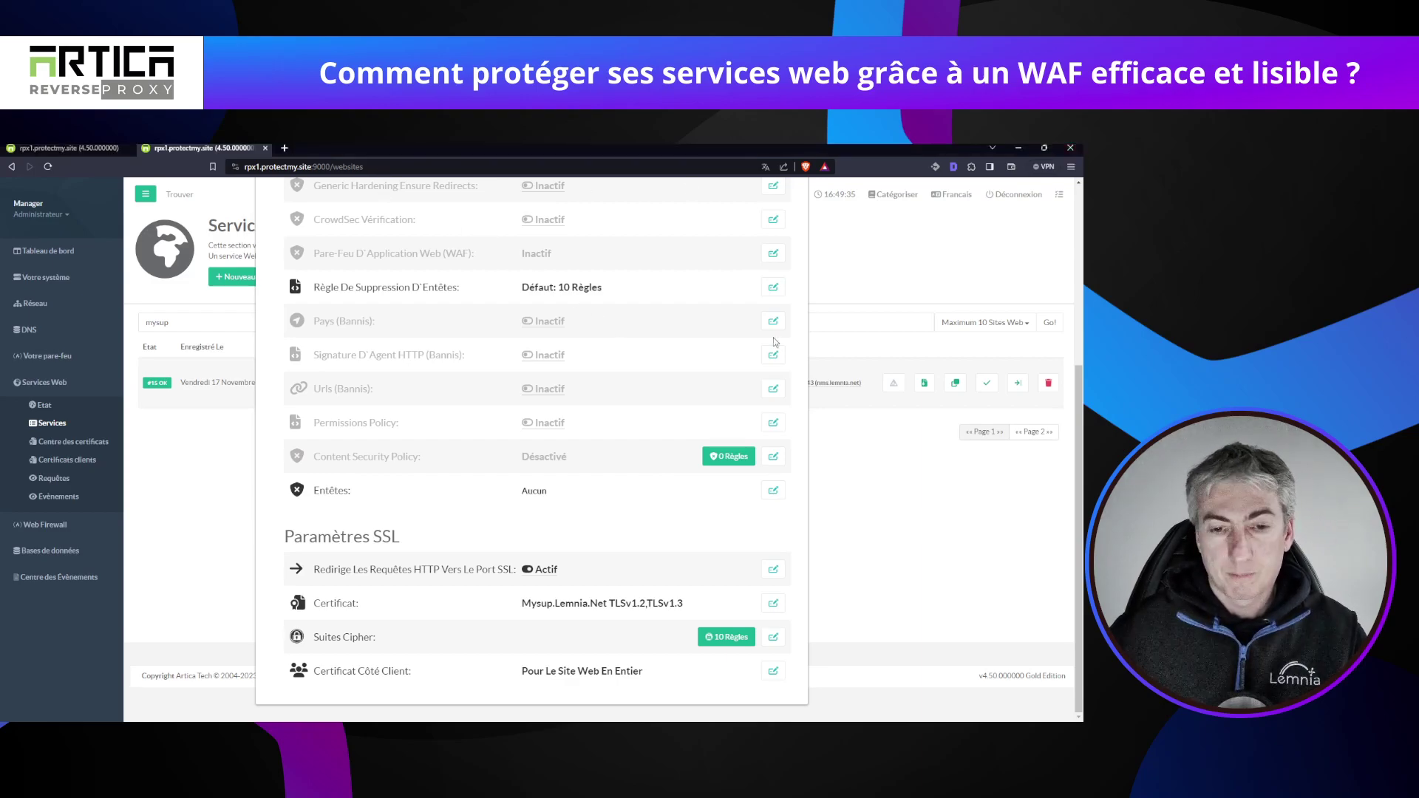
{"action": "scroll", "coordinate": [633, 262], "scroll_direction": "up", "scroll_amount": 4}
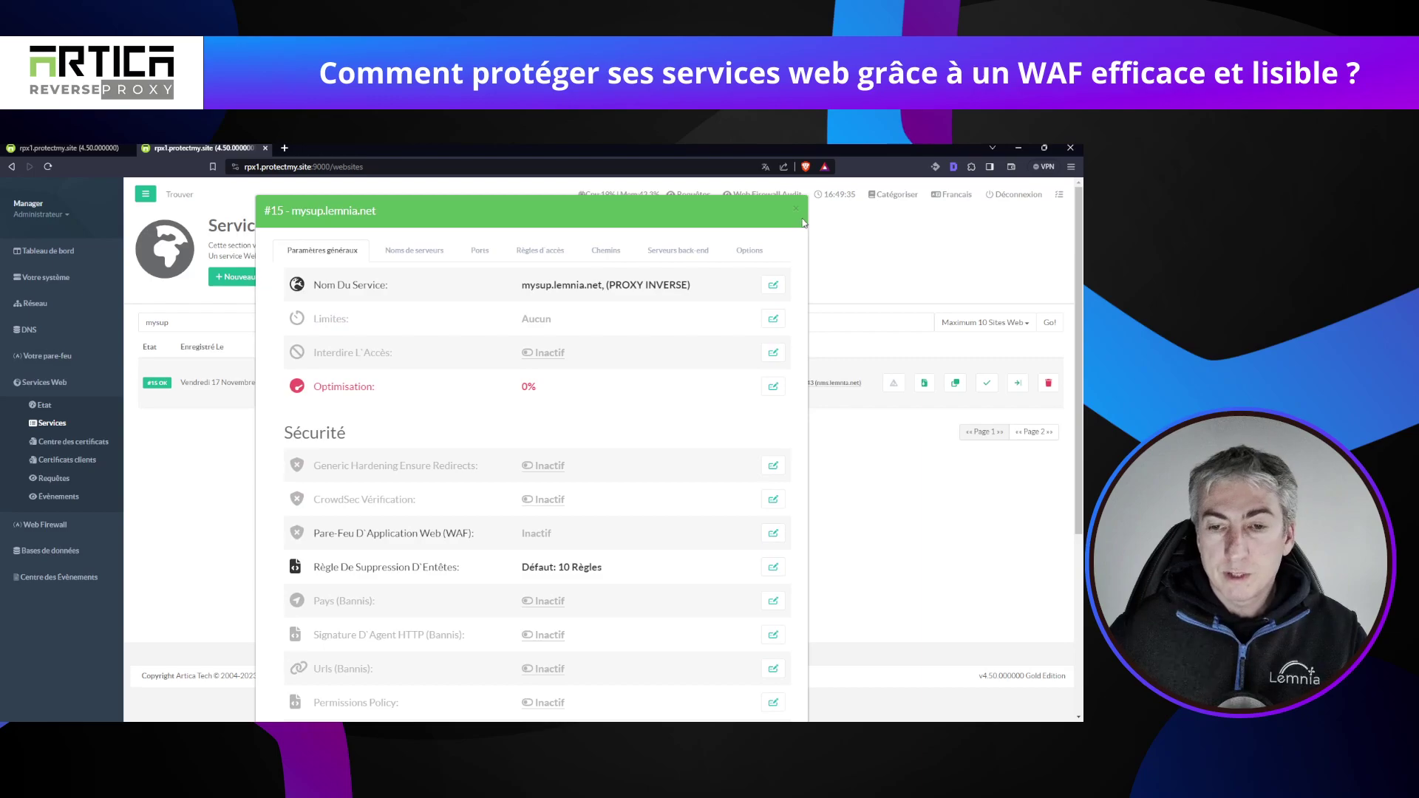
{"action": "left_click", "coordinate": [796, 194]}
Filter the reverse proxy request log by mysup.lemnia.net and examine the certificate user names recorded beside the source IP addresses.
{"action": "left_click", "coordinate": [689, 196]}
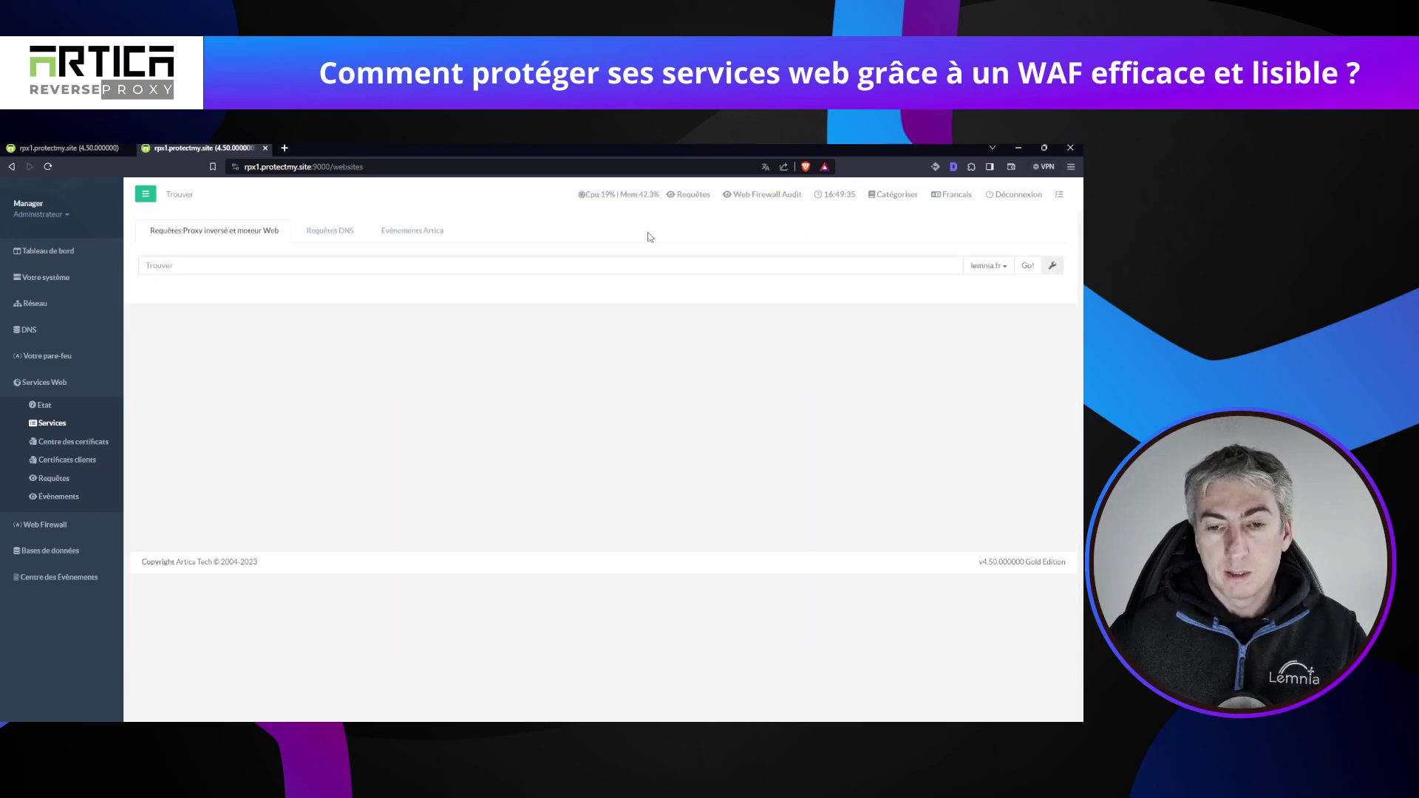
{"action": "left_click", "coordinate": [989, 271]}
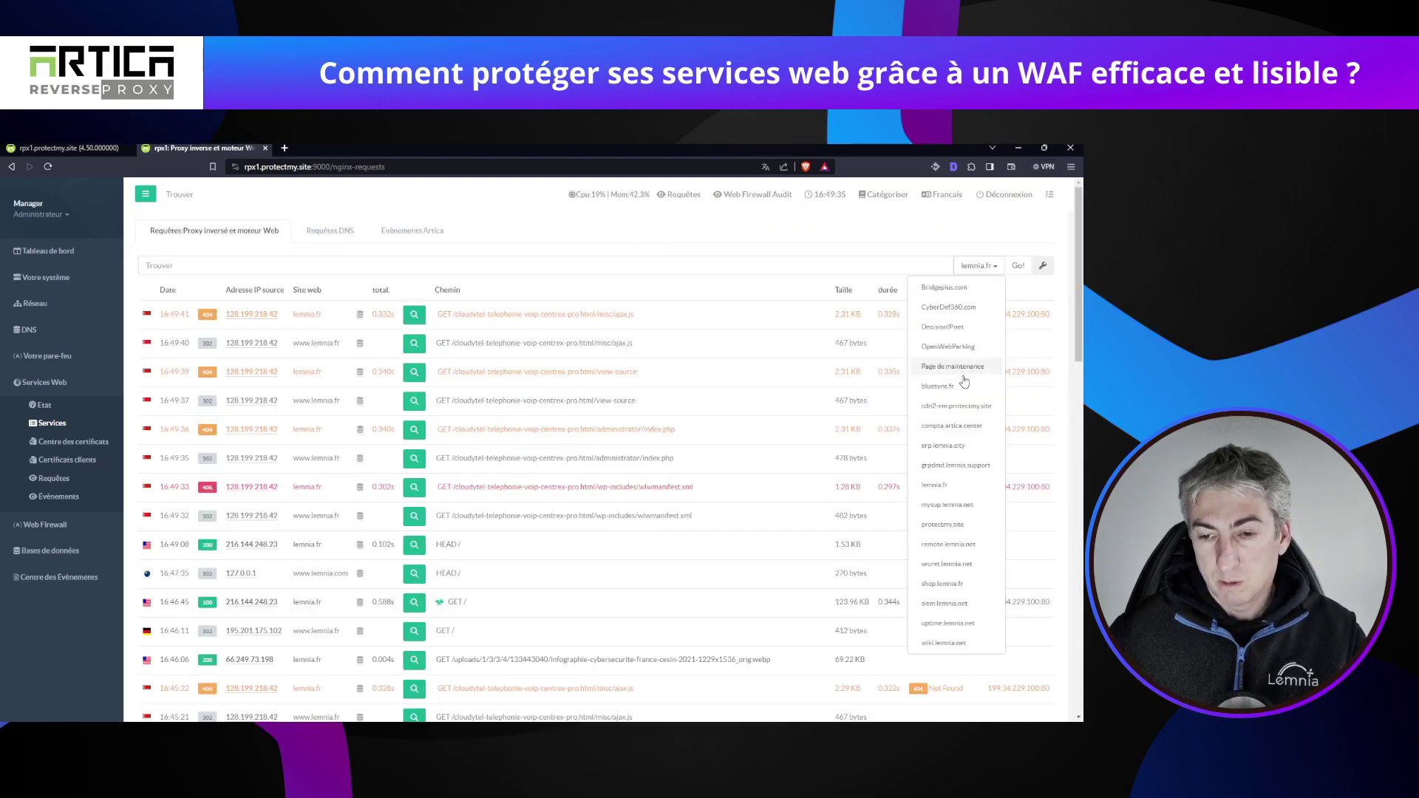
{"action": "left_click", "coordinate": [950, 504]}
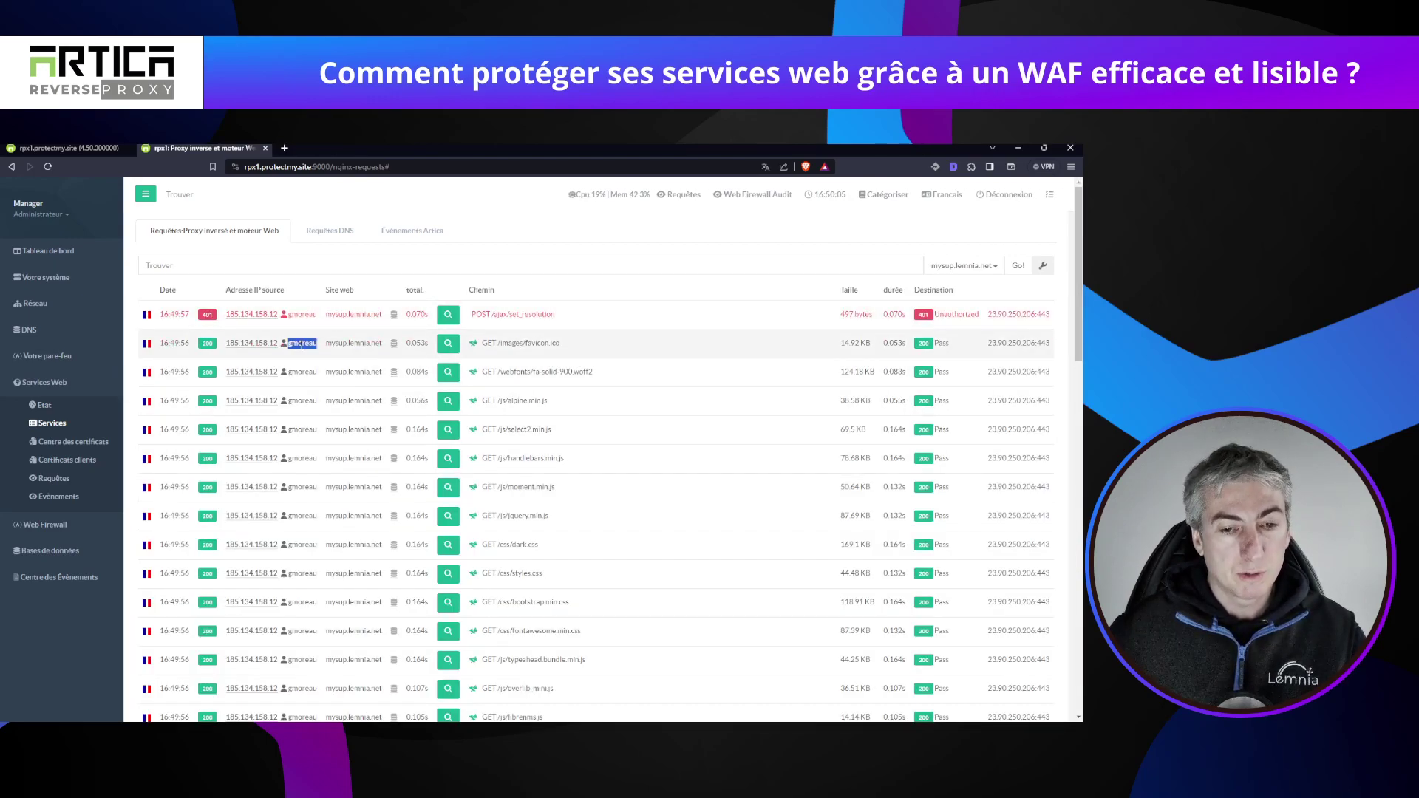
{"action": "double_click", "coordinate": [302, 401]}
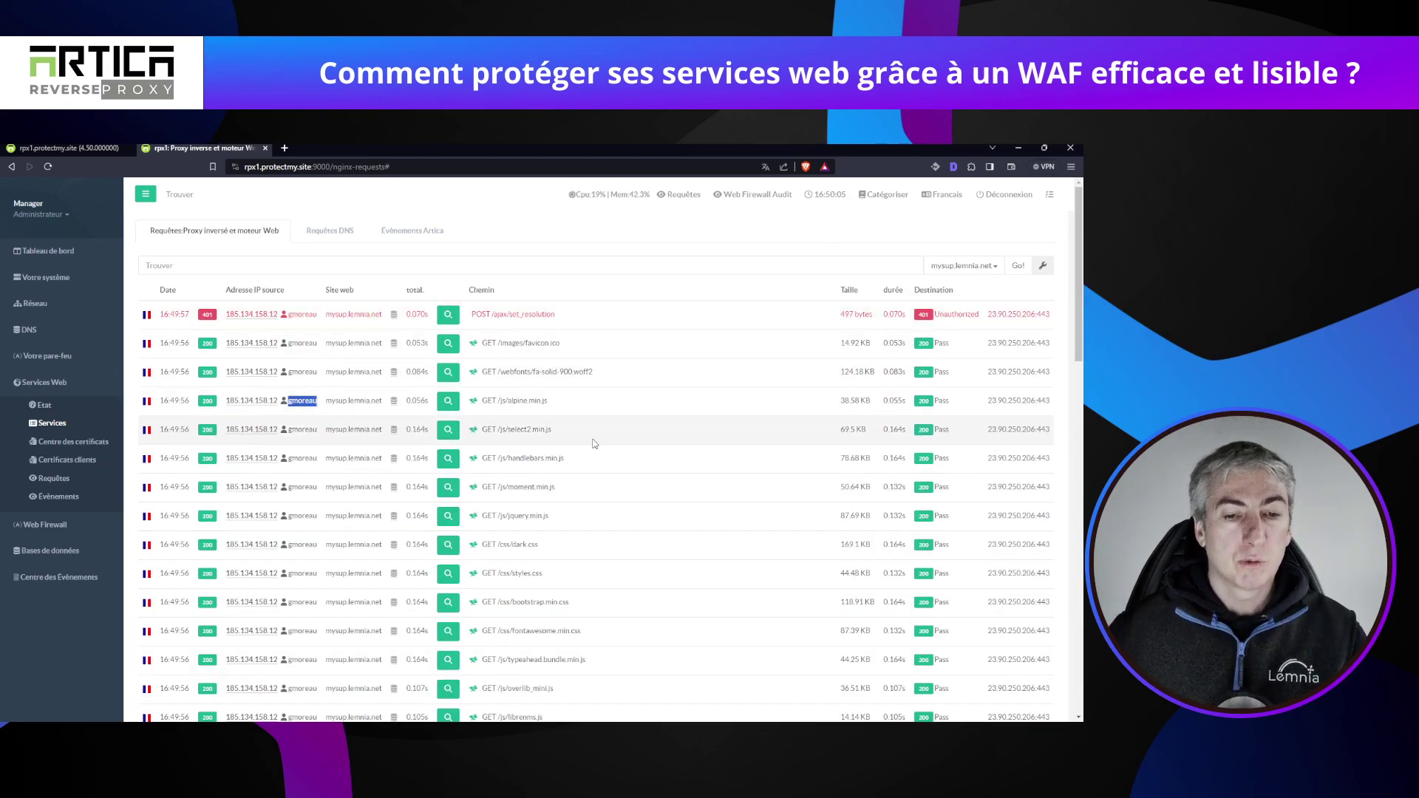